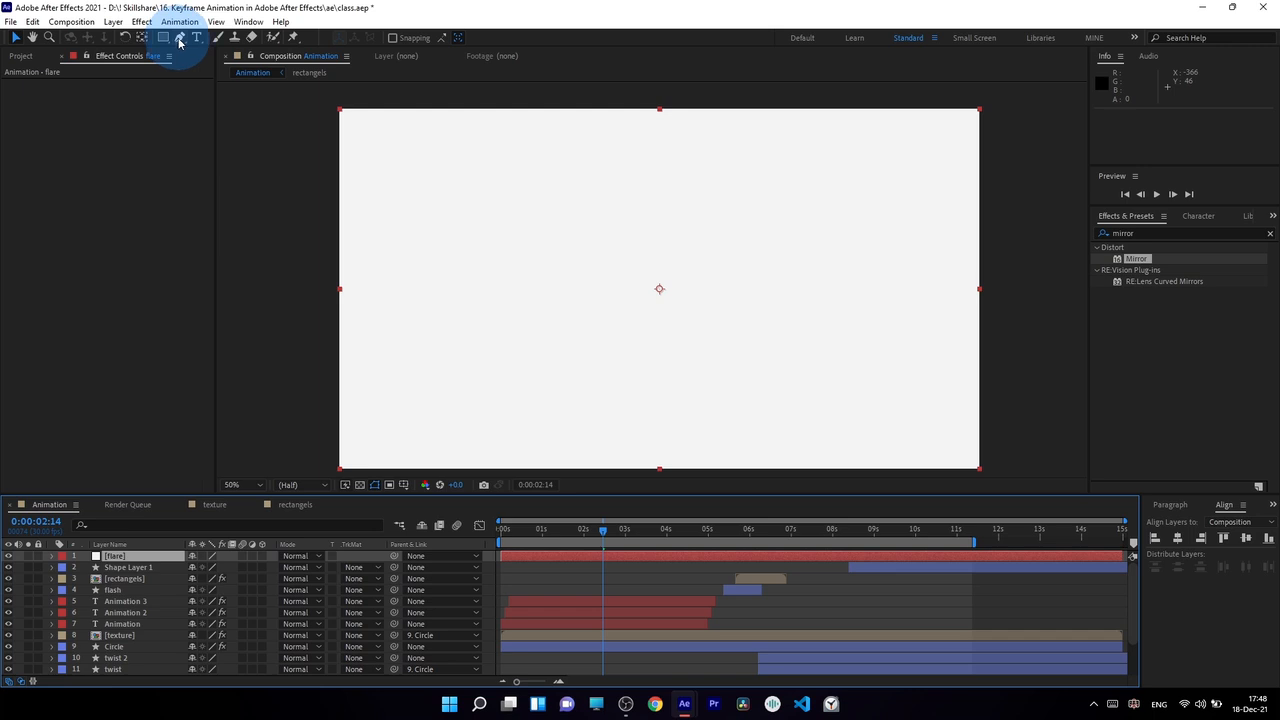
# Draw a closed four-point curved mask with the Pen tool on the flare layer, along the lower-left arc around the Animation text.
pyautogui.click(180, 38)
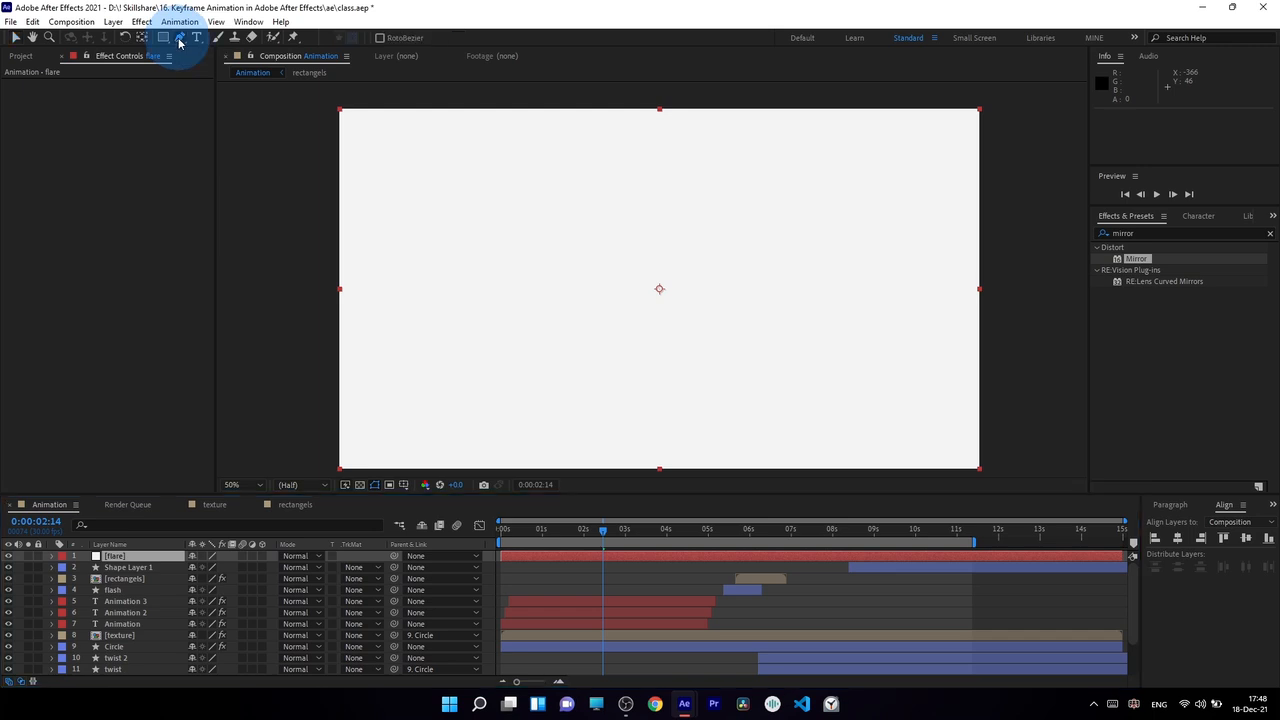
pyautogui.click(130, 556)
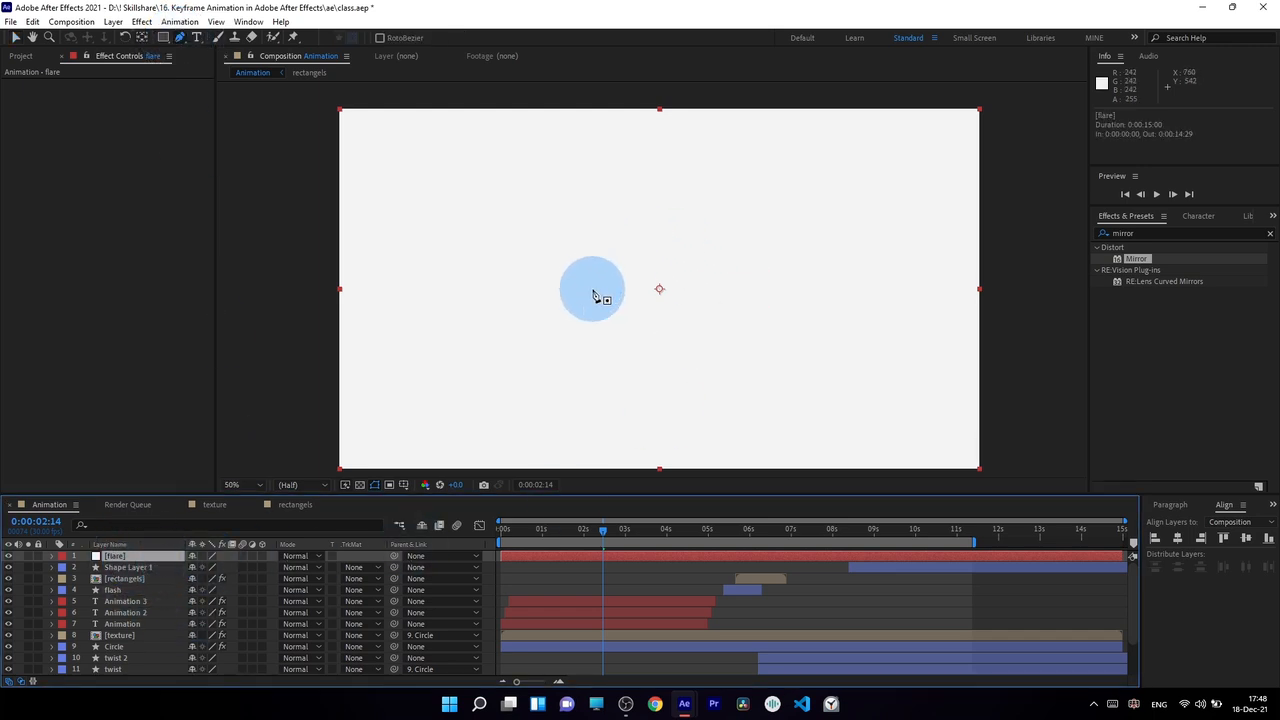
pyautogui.click(353, 557)
pyautogui.click(128, 557)
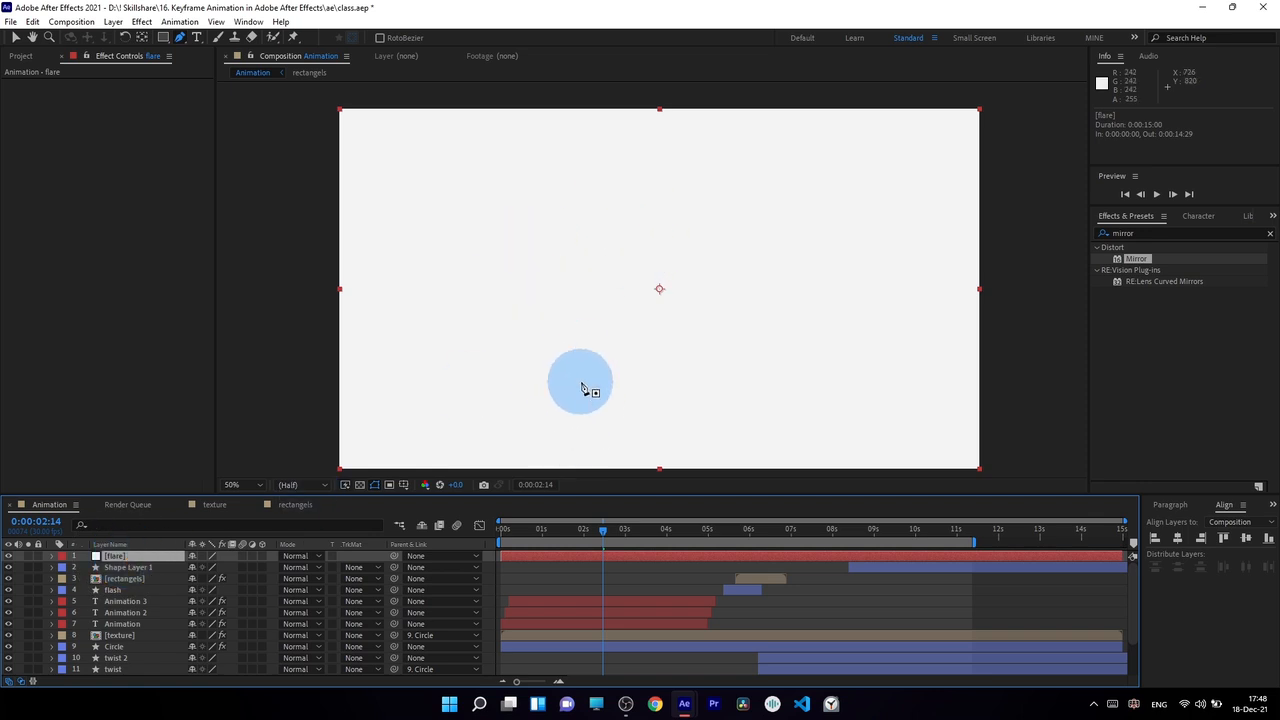
pyautogui.moveTo(486, 289); pyautogui.dragTo(495, 349)
pyautogui.moveTo(591, 420)
pyautogui.mouseDown()
pyautogui.moveTo(651, 437)
pyautogui.moveTo(636, 439)
pyautogui.mouseUp()
pyautogui.moveTo(690, 413)
pyautogui.mouseDown()
pyautogui.moveTo(670, 387)
pyautogui.moveTo(549, 349)
pyautogui.mouseUp()
pyautogui.click(487, 289)
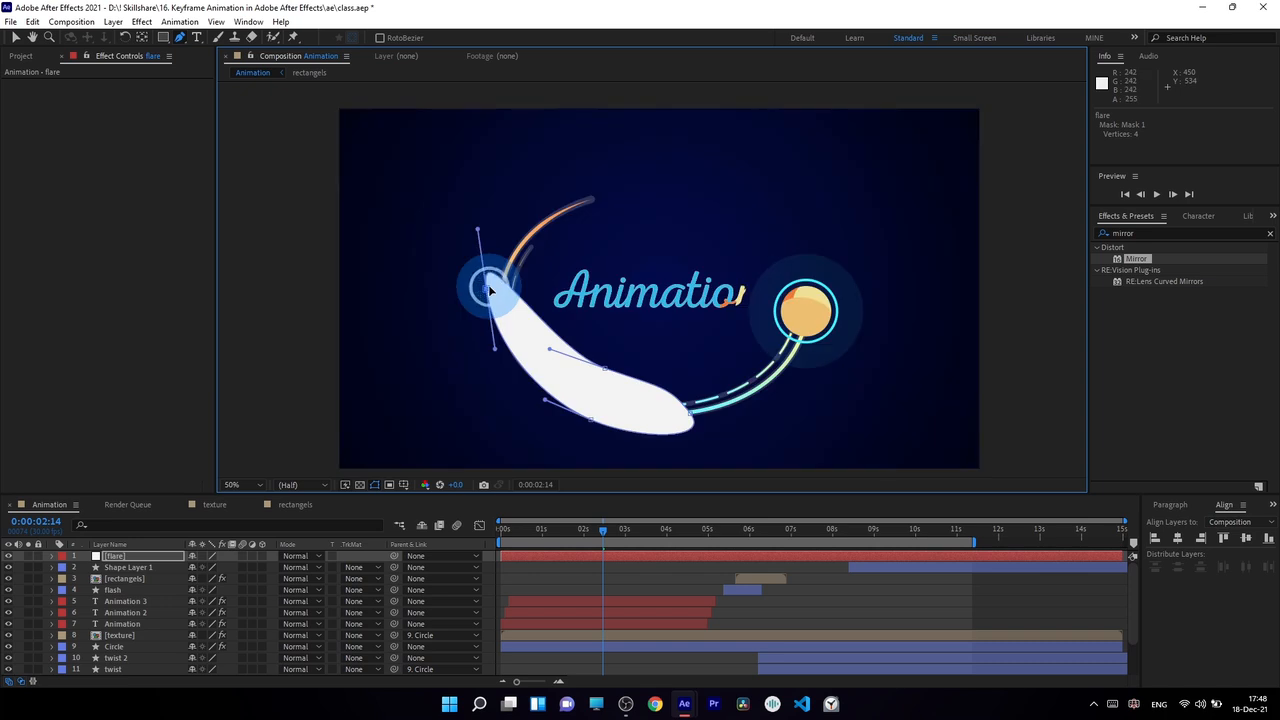
# Reshape the flare mask by adjusting its points and handles to follow the lower-left arc as a smooth, wide crescent.
pyautogui.moveTo(487, 289); pyautogui.dragTo(503, 260)
pyautogui.moveTo(547, 402); pyautogui.dragTo(497, 411)
pyautogui.moveTo(549, 350); pyautogui.dragTo(531, 357)
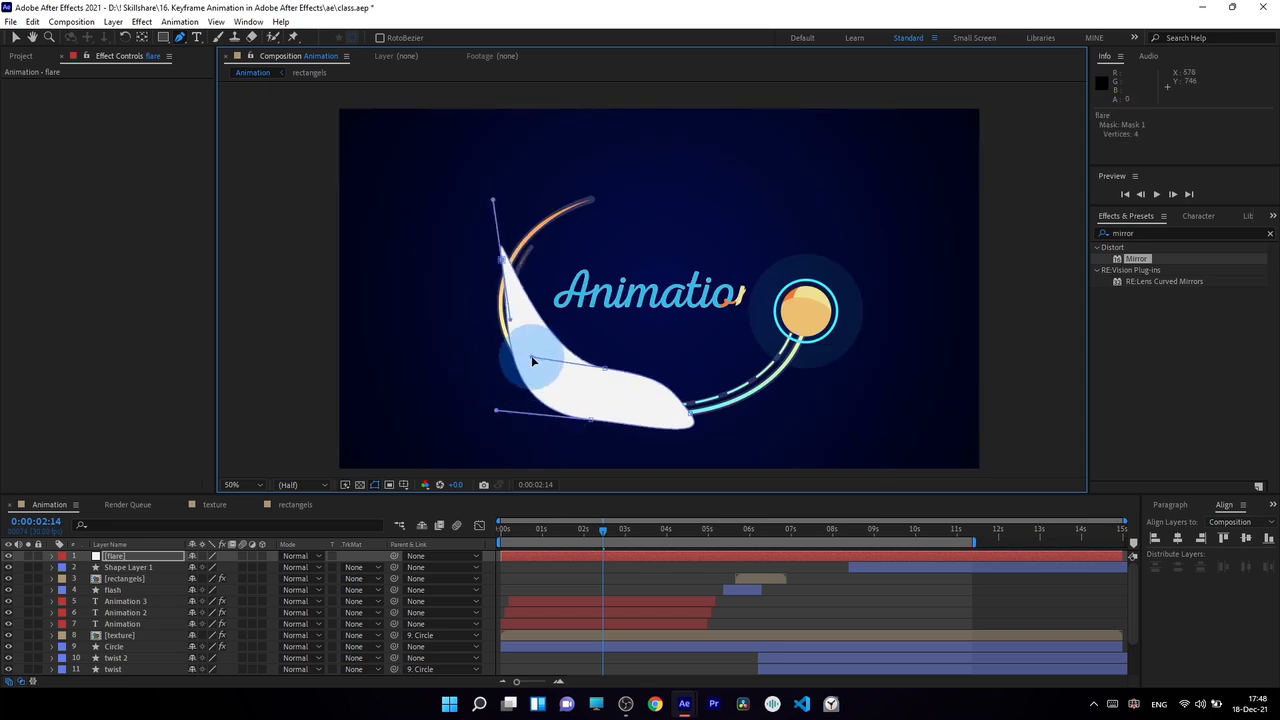
pyautogui.moveTo(502, 260); pyautogui.dragTo(485, 281)
pyautogui.moveTo(477, 222); pyautogui.dragTo(516, 167)
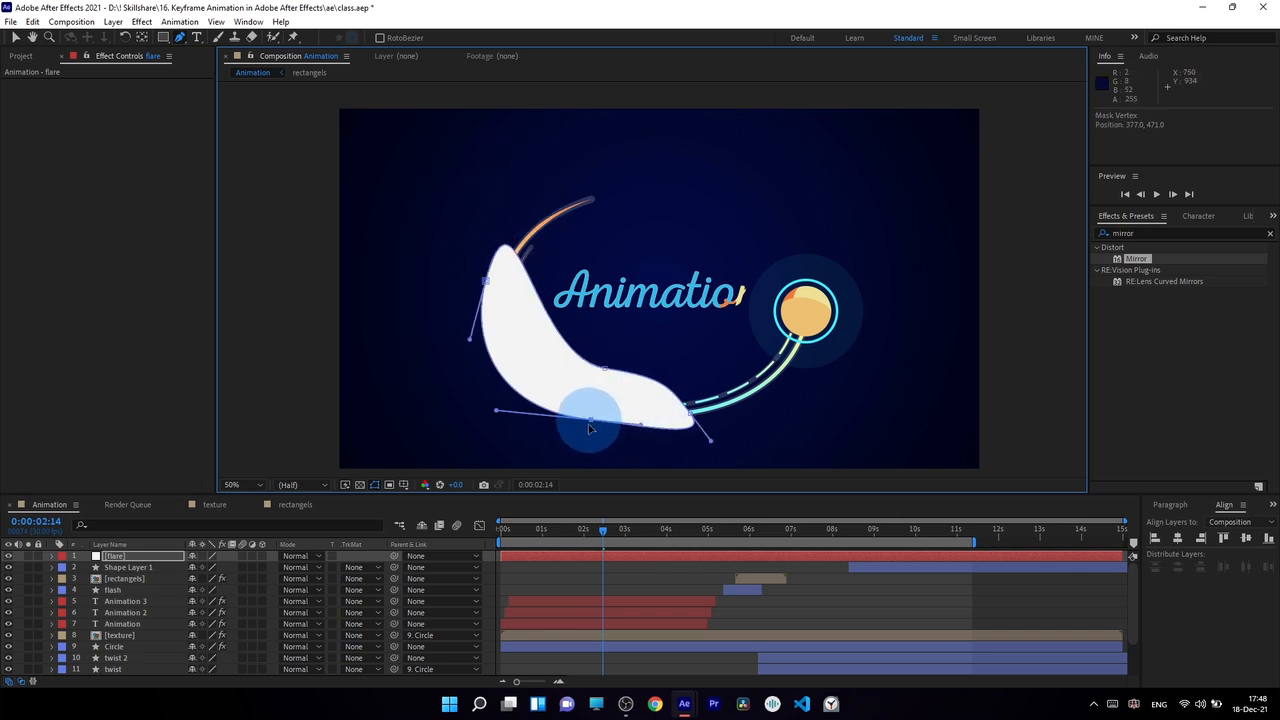
pyautogui.moveTo(589, 423); pyautogui.dragTo(586, 438)
pyautogui.moveTo(691, 414); pyautogui.dragTo(696, 378)
pyautogui.moveTo(604, 368); pyautogui.dragTo(606, 373)
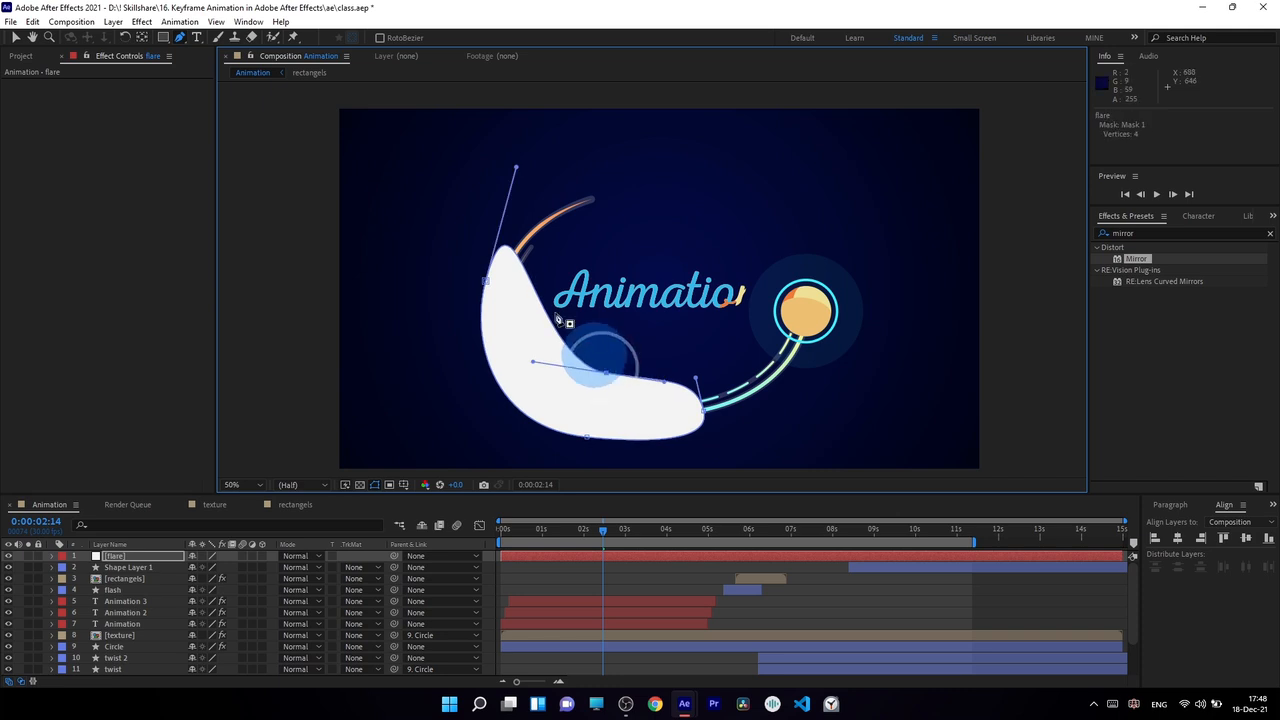
# Convert the flare mask's upper point to a sharp corner, raise it along the arc and widen the curves below it.
pyautogui.moveTo(489, 284); pyautogui.dragTo(497, 250)
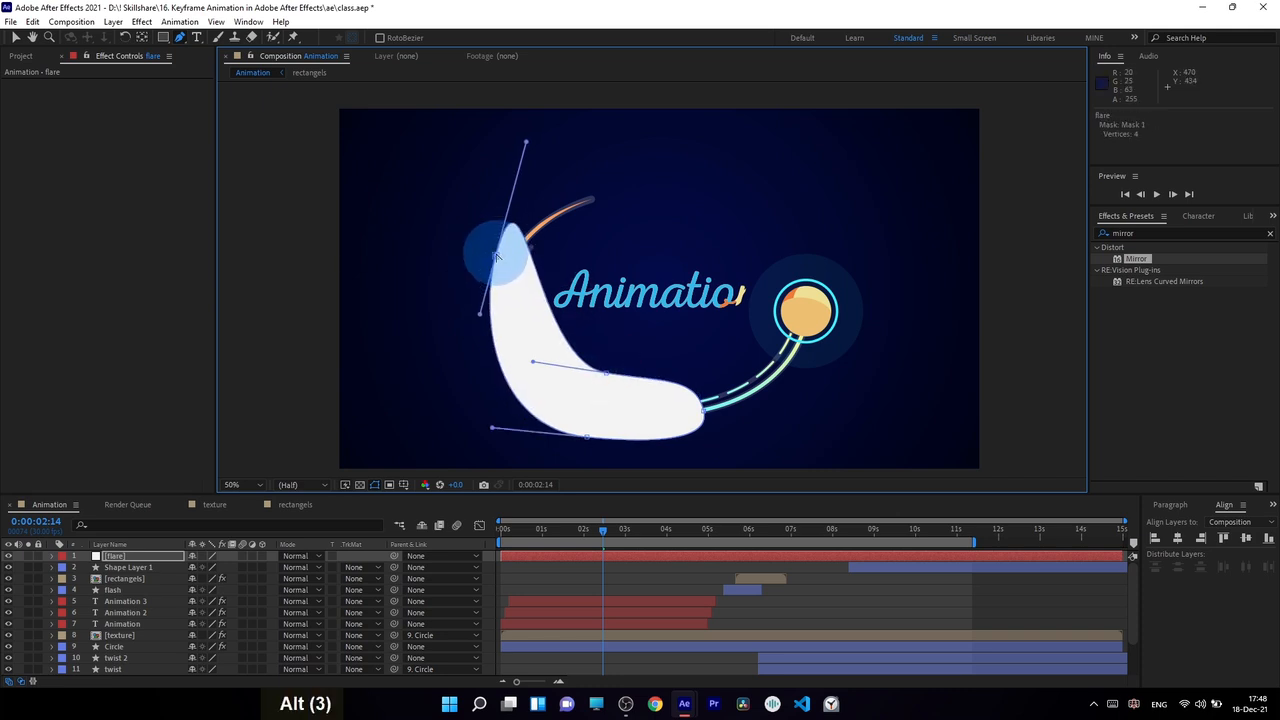
pyautogui.keyDown('alt'); pyautogui.click(497, 257); pyautogui.keyUp('alt')
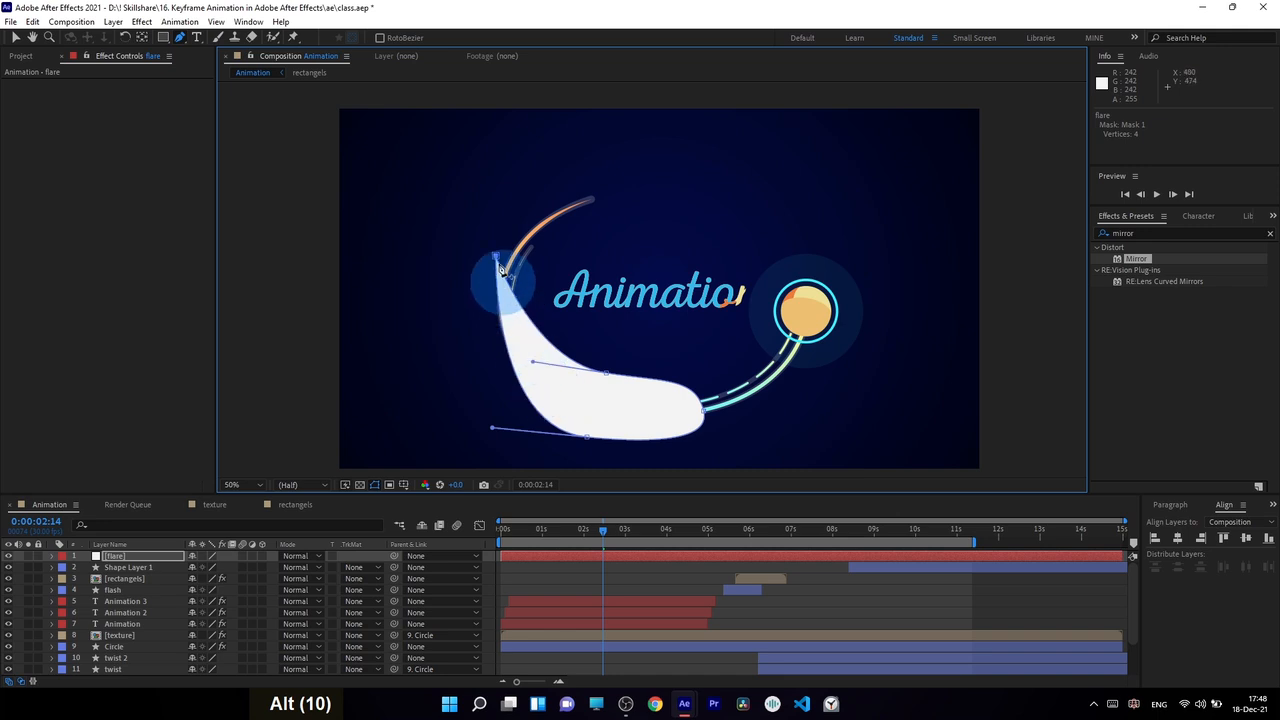
pyautogui.moveTo(501, 268); pyautogui.dragTo(519, 246)
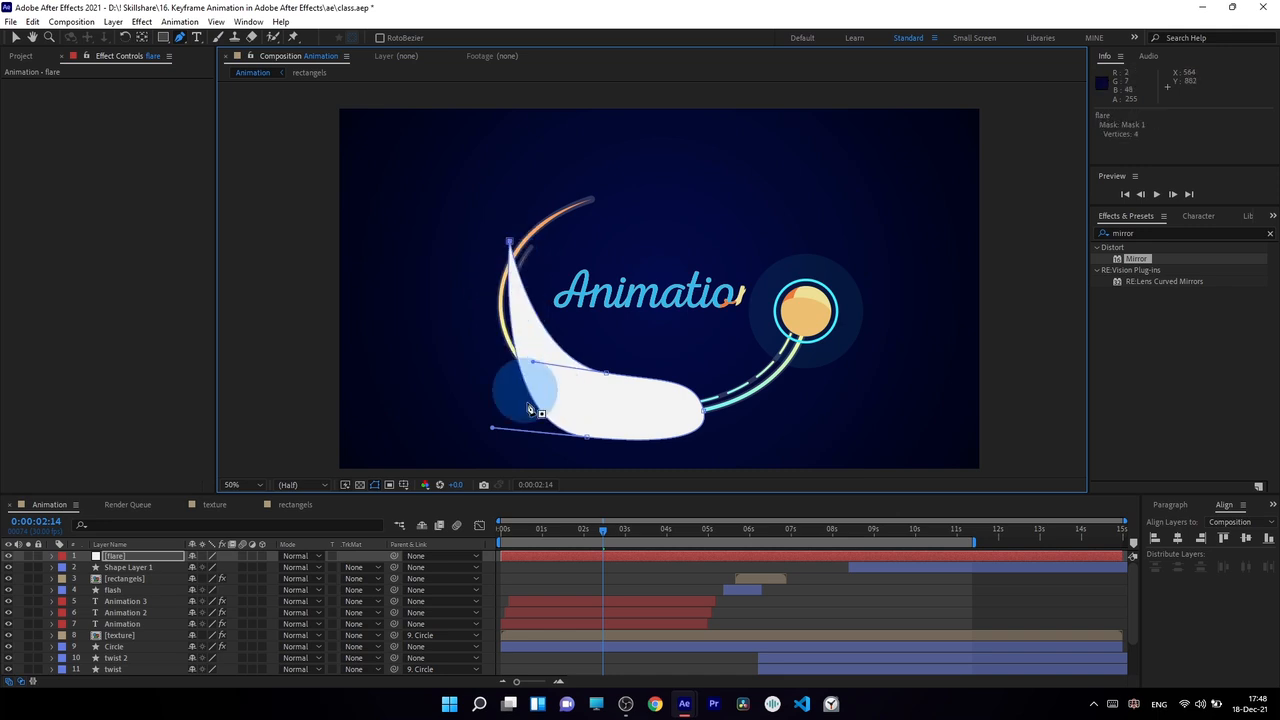
pyautogui.moveTo(491, 429); pyautogui.dragTo(421, 416)
pyautogui.moveTo(553, 395); pyautogui.dragTo(603, 400)
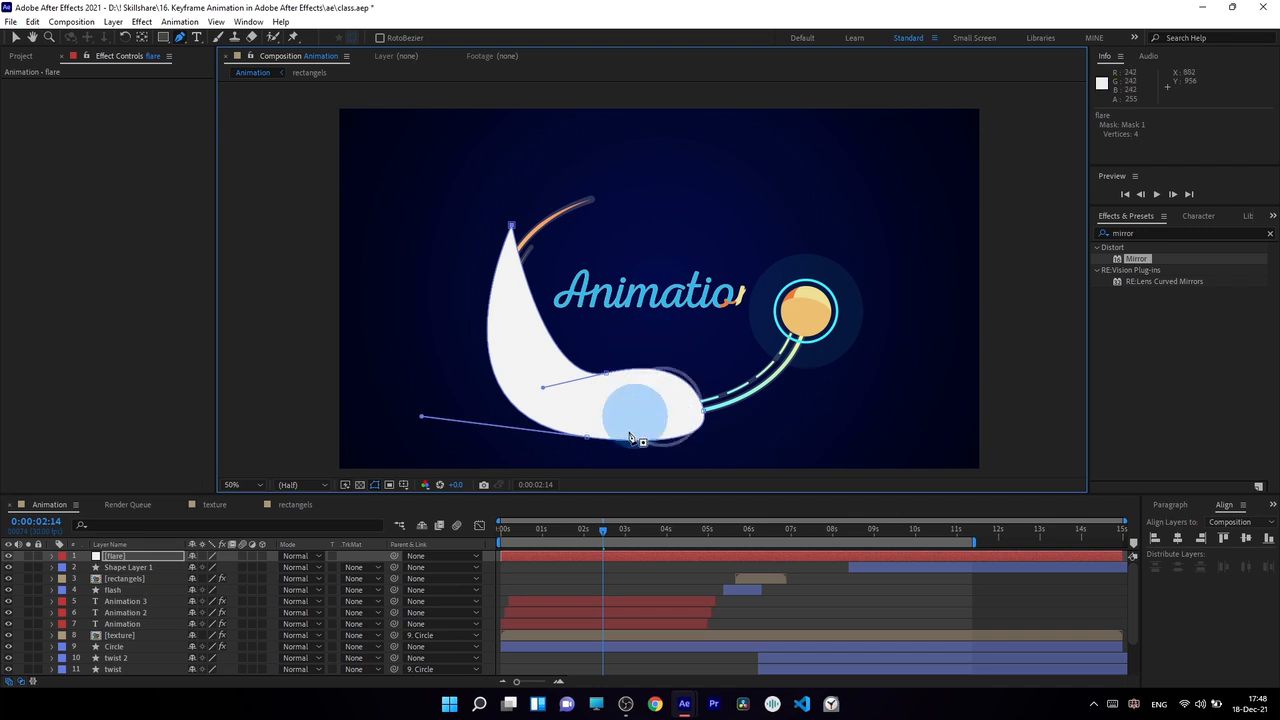
# Go to 0:00:02:10 and set the flare mask's feather to 511 pixels.
pyautogui.moveTo(603, 532)
pyautogui.mouseDown()
pyautogui.moveTo(582, 535)
pyautogui.moveTo(599, 540)
pyautogui.mouseUp()
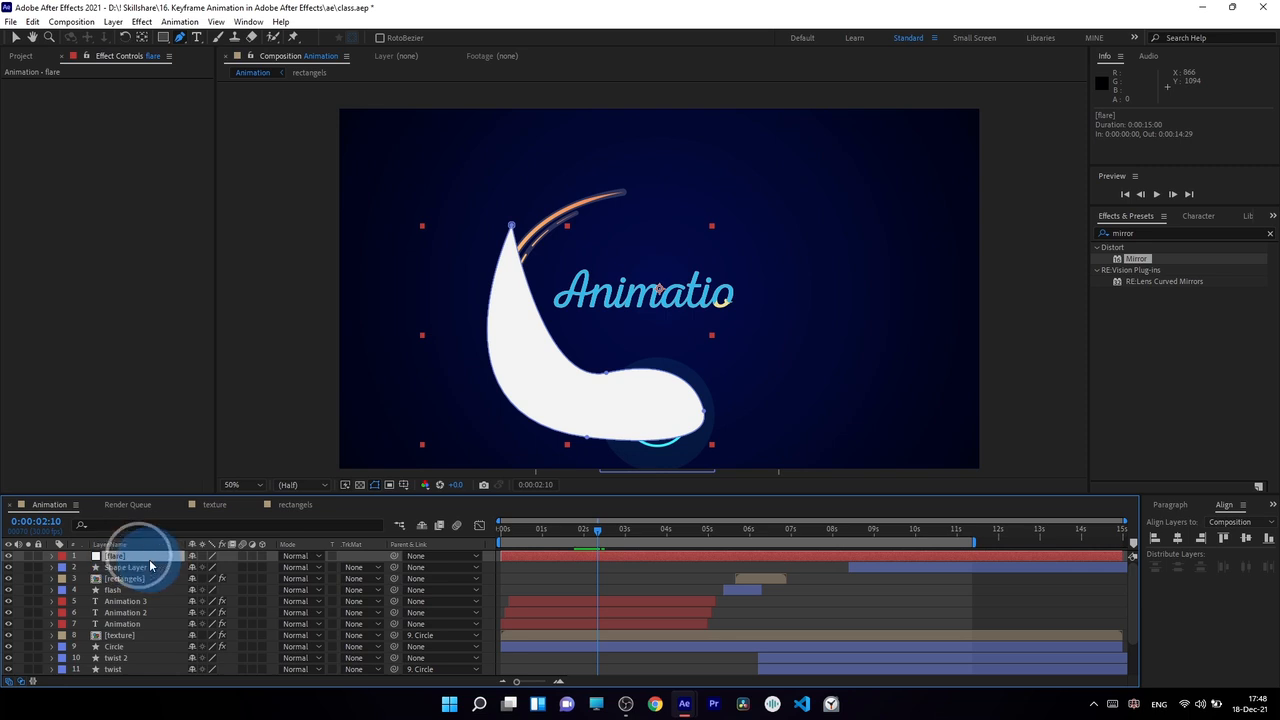
pyautogui.press('f')
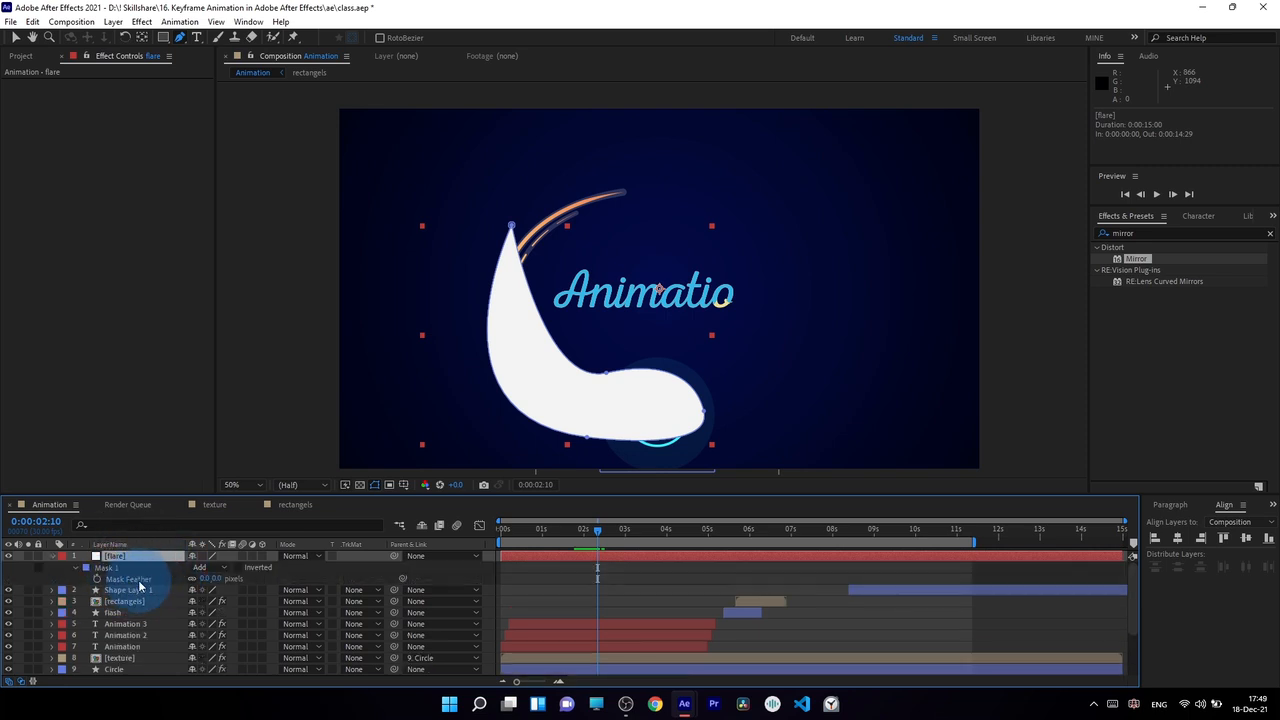
pyautogui.moveTo(205, 578); pyautogui.dragTo(524, 561)
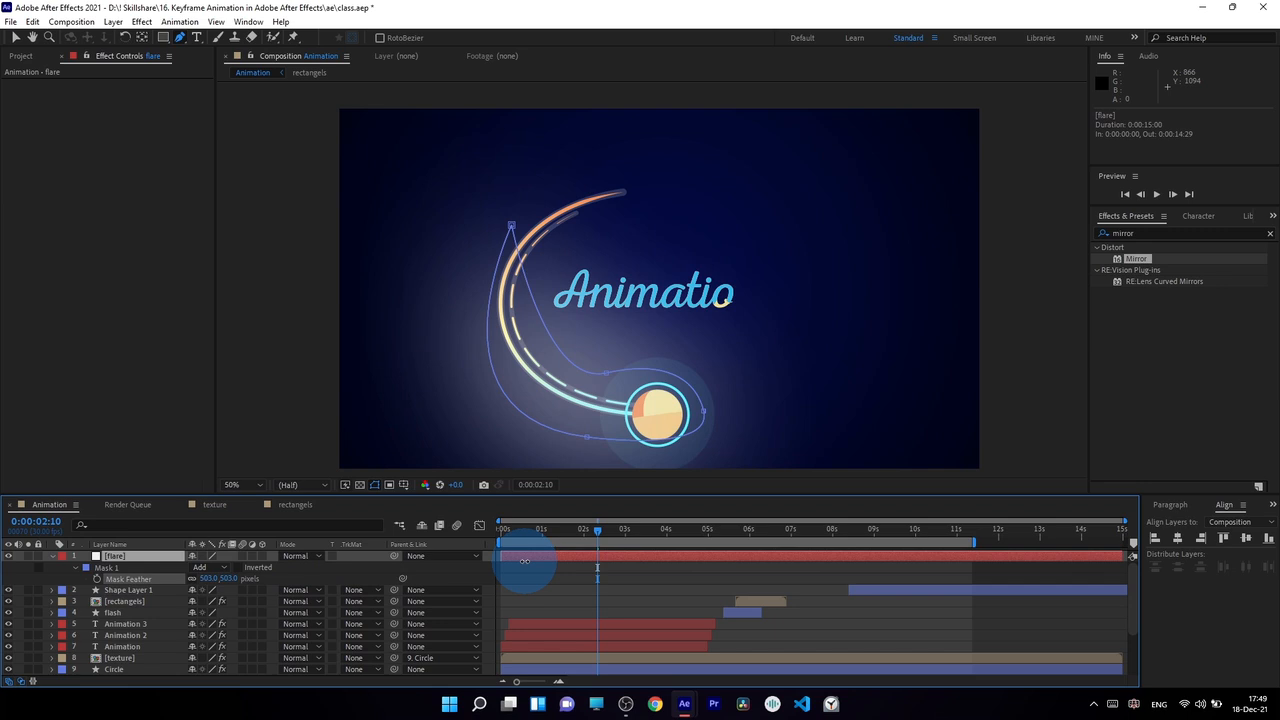
# Duplicate Mask 1 on the flare layer and set the copy's feather to 114 pixels and expansion to -88 pixels.
pyautogui.click(112, 567)
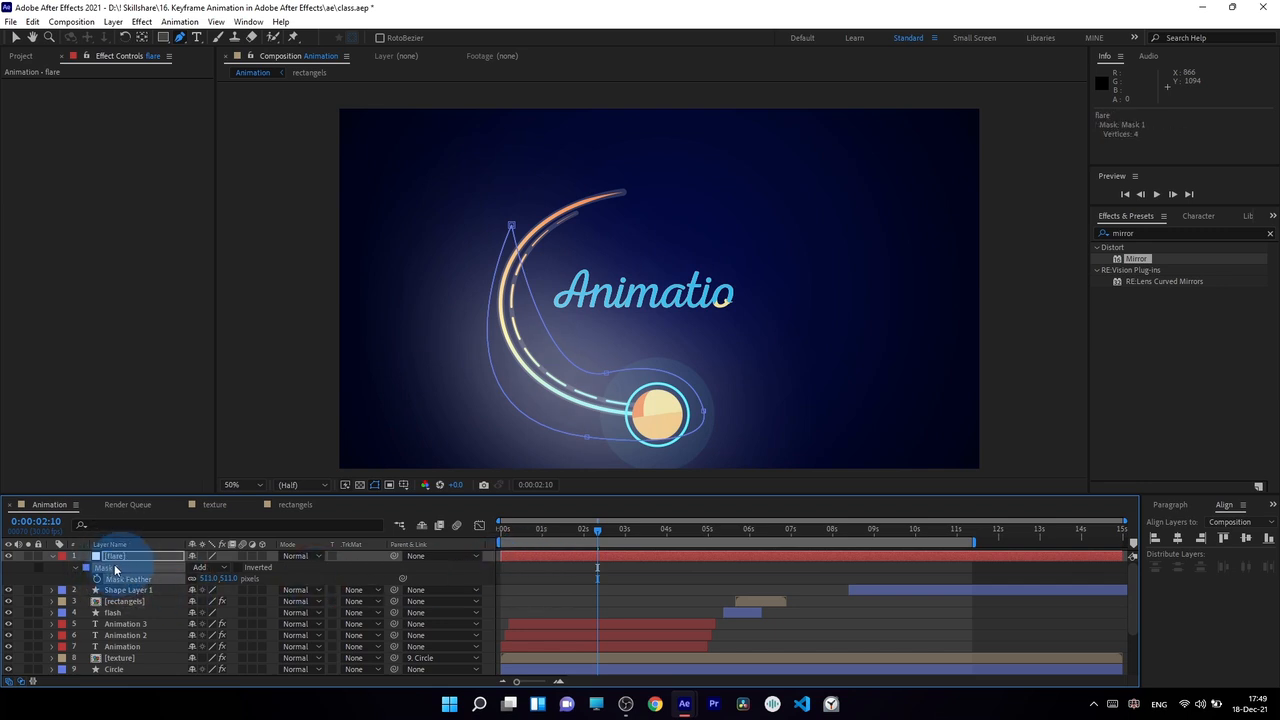
pyautogui.hotkey('ctrl', 'd')
pyautogui.click(76, 601)
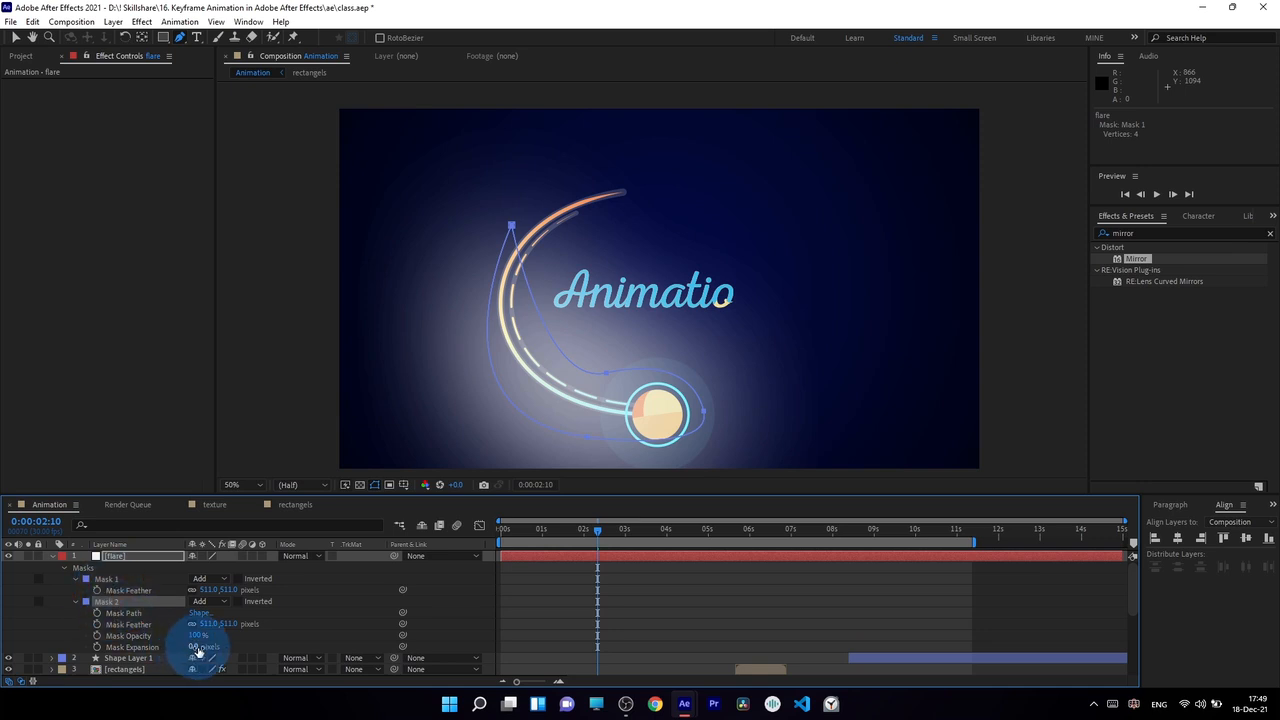
pyautogui.moveTo(180, 647); pyautogui.dragTo(150, 656)
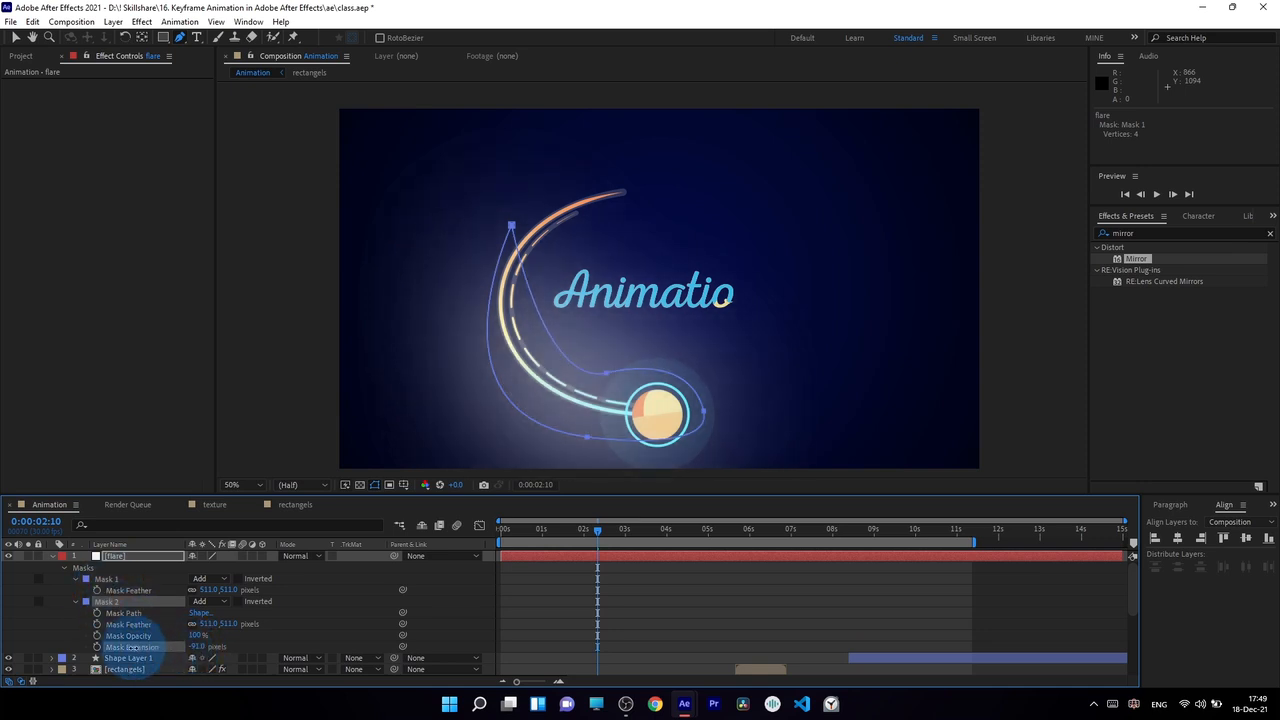
pyautogui.moveTo(204, 622); pyautogui.dragTo(80, 628)
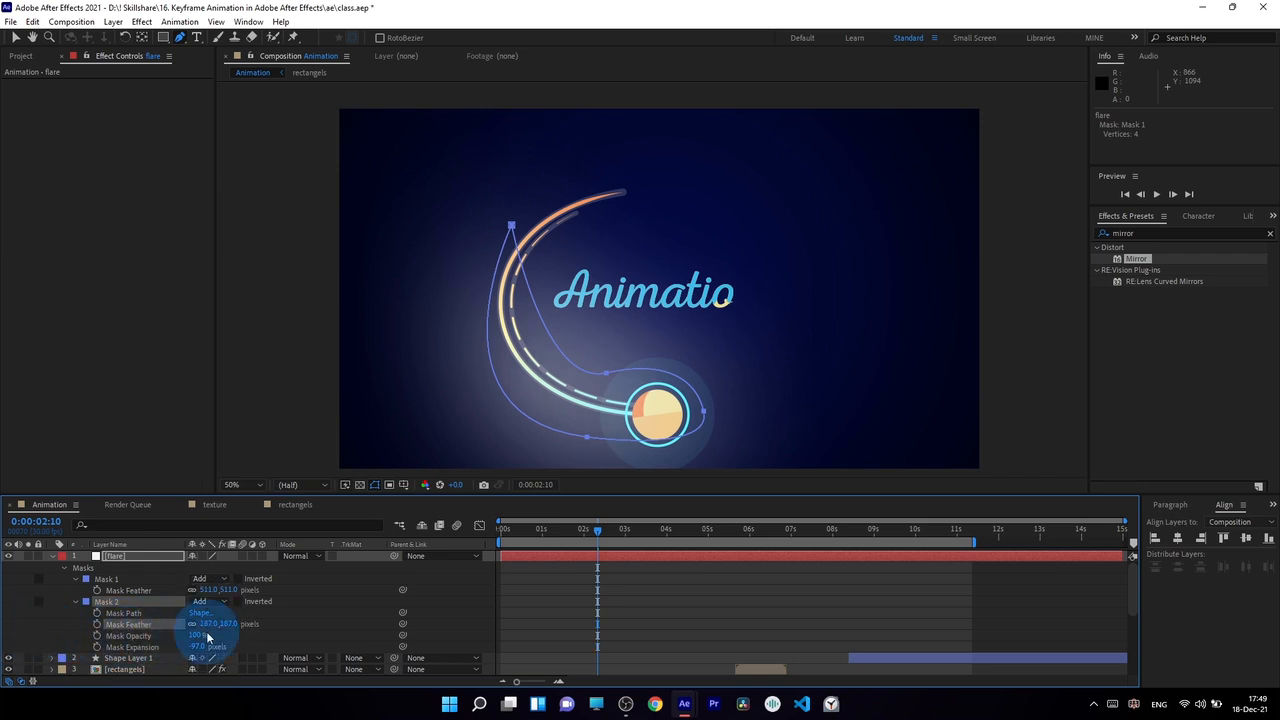
pyautogui.moveTo(206, 623); pyautogui.dragTo(90, 624)
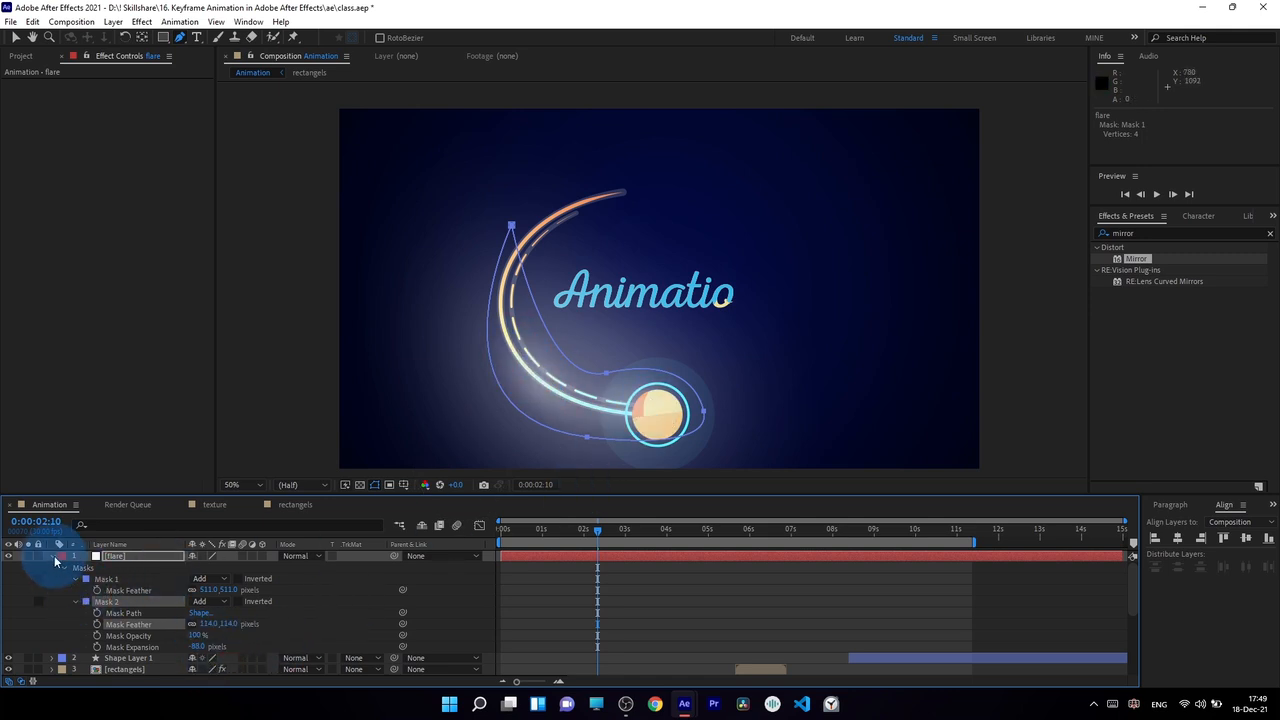
pyautogui.click(52, 556)
# Set the flare layer's blending mode to Add and its opacity to 60%.
pyautogui.click(290, 556)
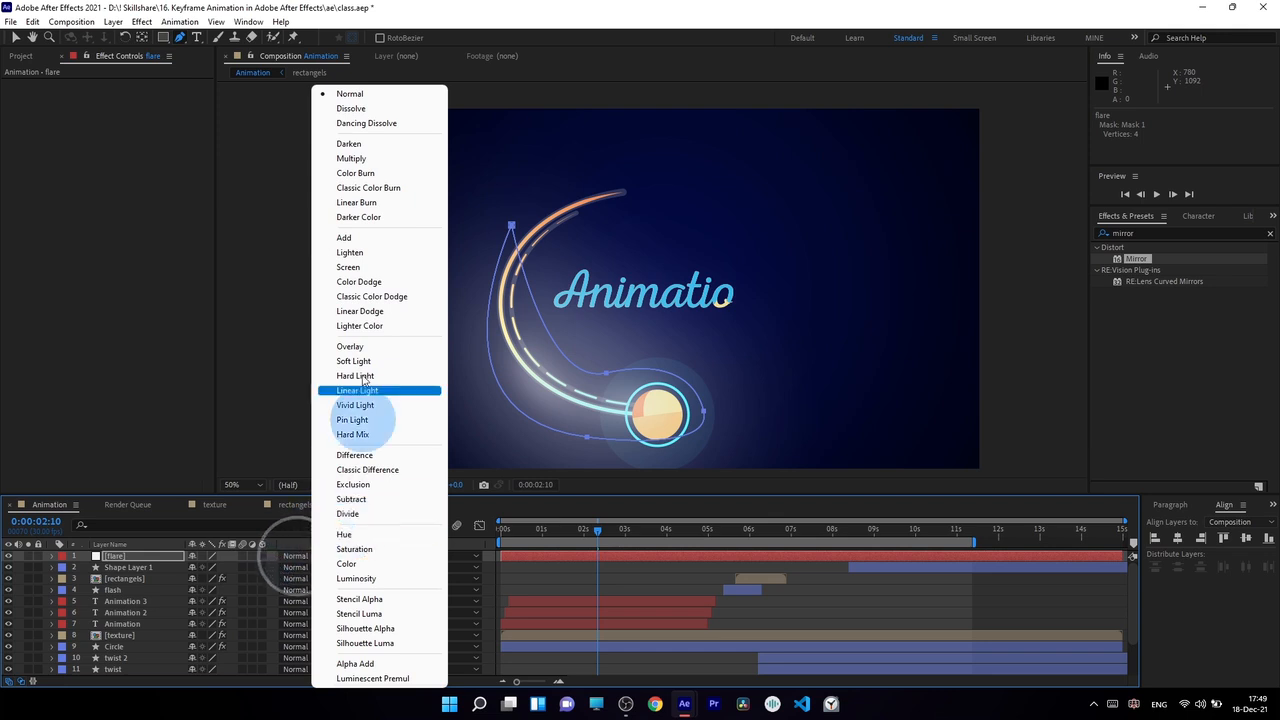
pyautogui.click(344, 237)
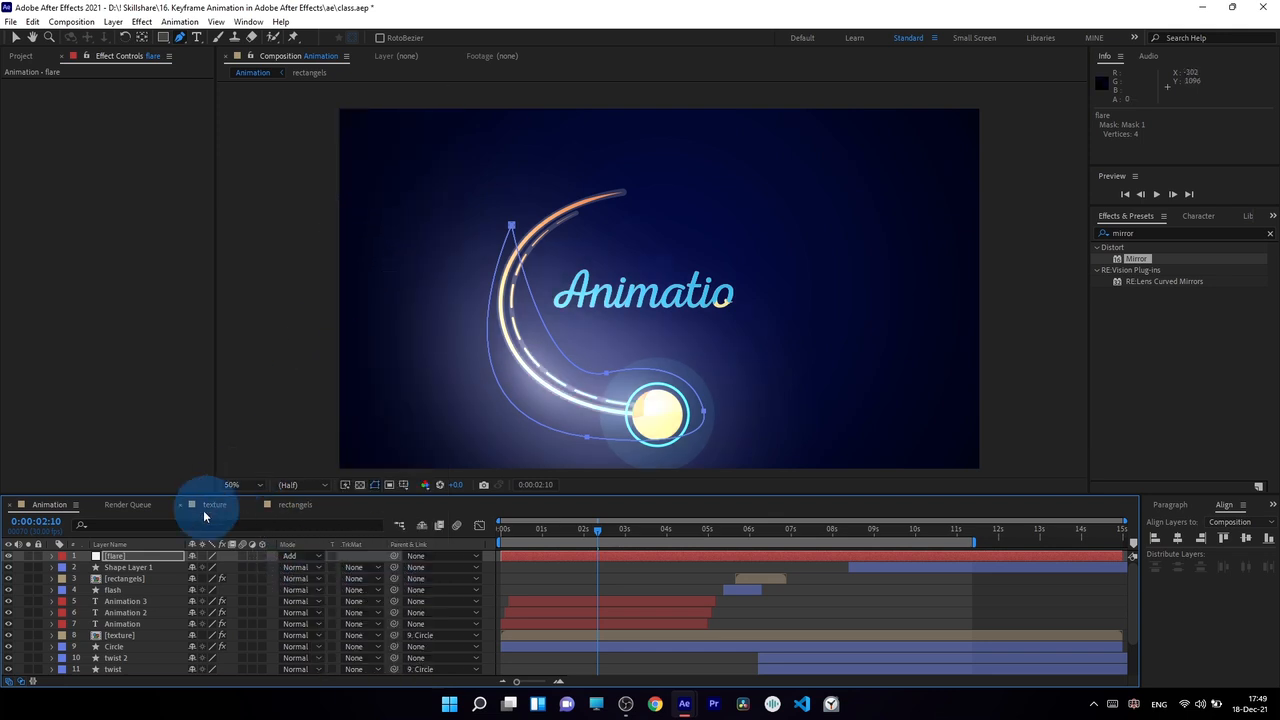
pyautogui.press('t')
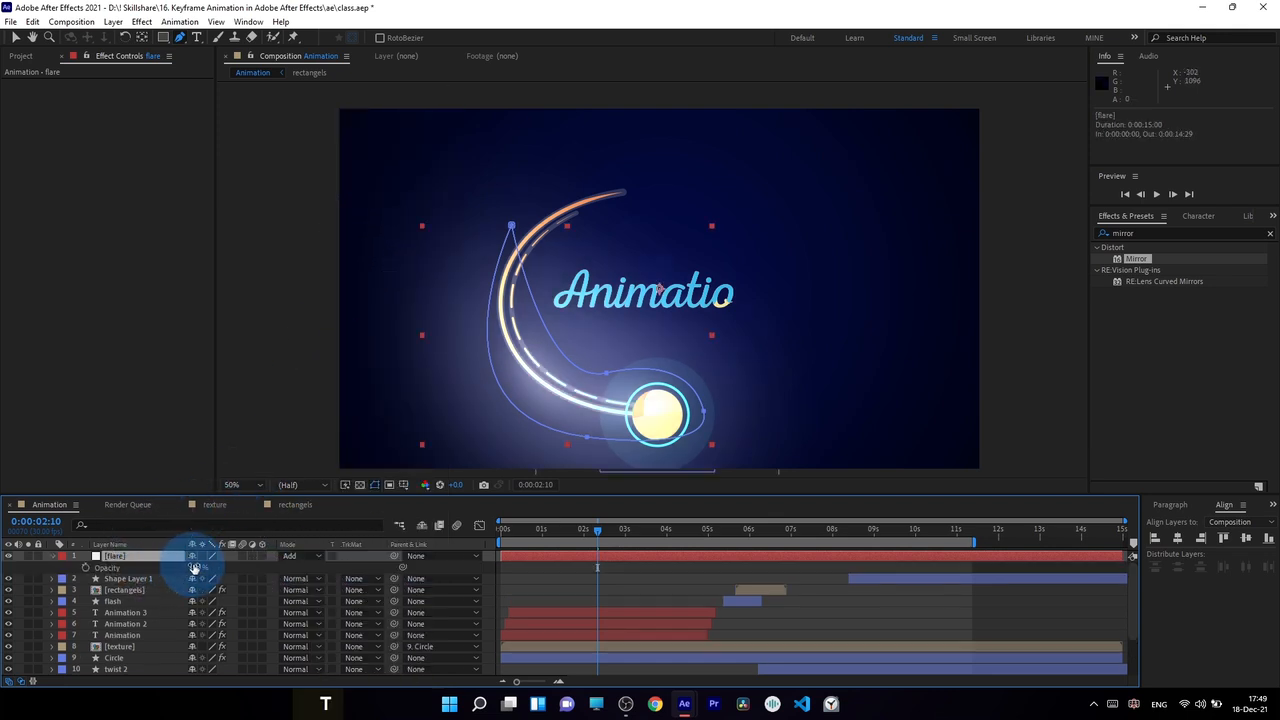
pyautogui.moveTo(166, 567); pyautogui.dragTo(163, 567)
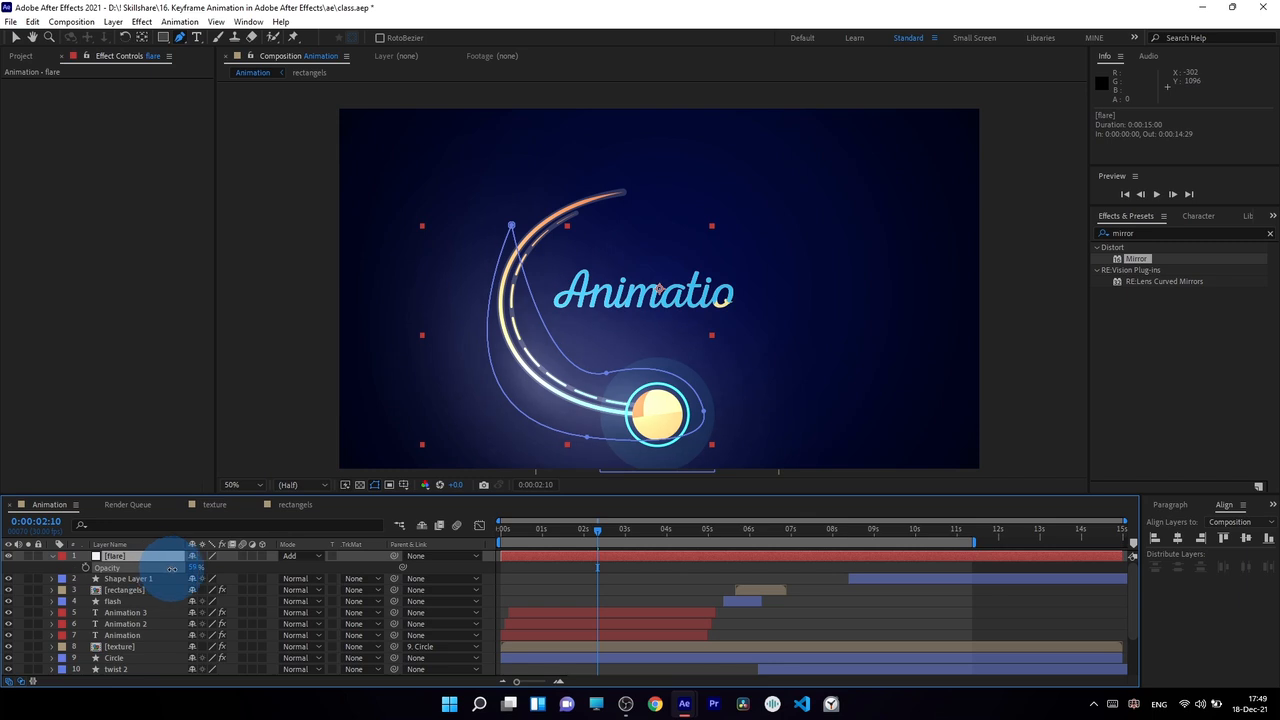
pyautogui.click(194, 568)
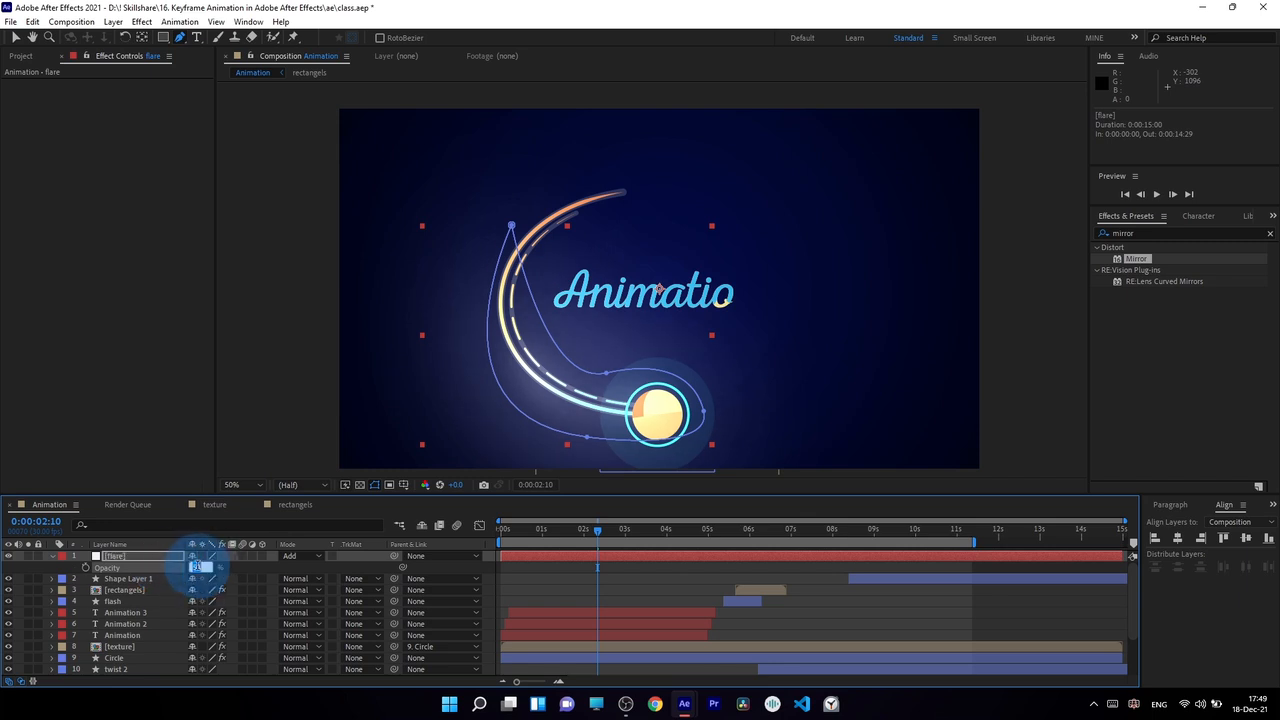
# Trim the start of the flare layer to 0:00:02:07.
pyautogui.moveTo(597, 530); pyautogui.dragTo(592, 537)
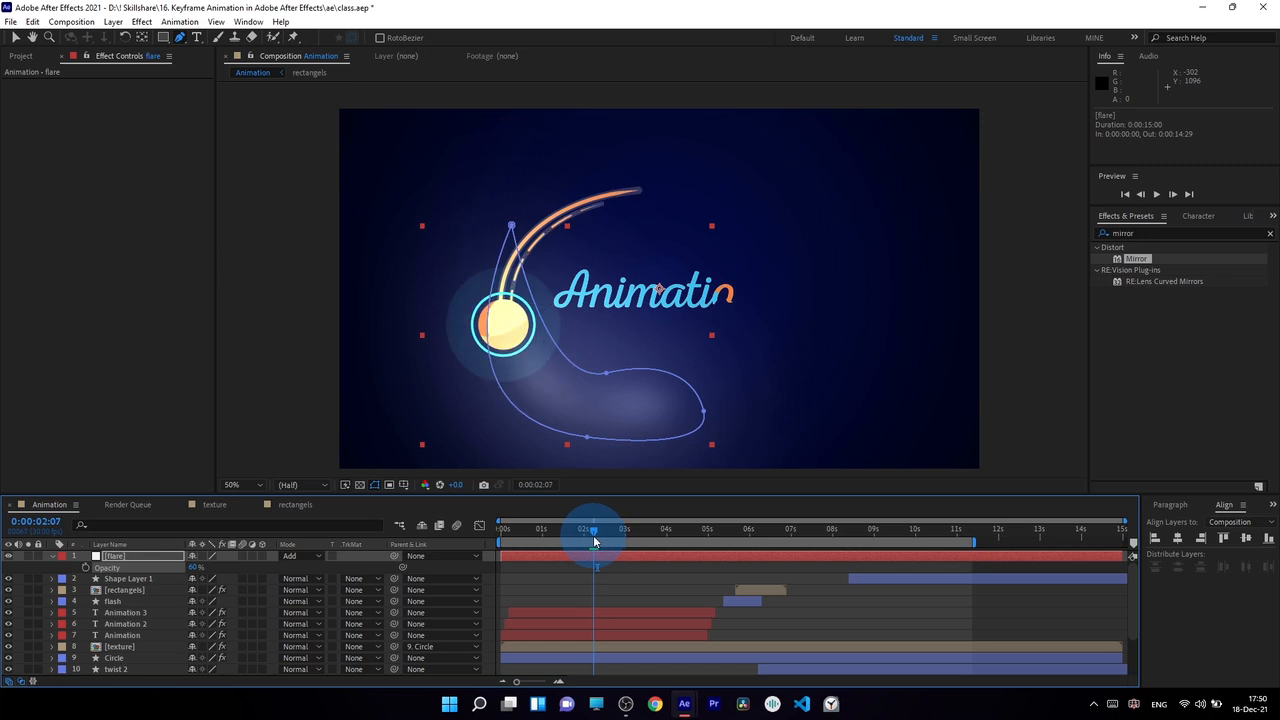
pyautogui.click(505, 560)
pyautogui.moveTo(502, 555); pyautogui.dragTo(592, 563)
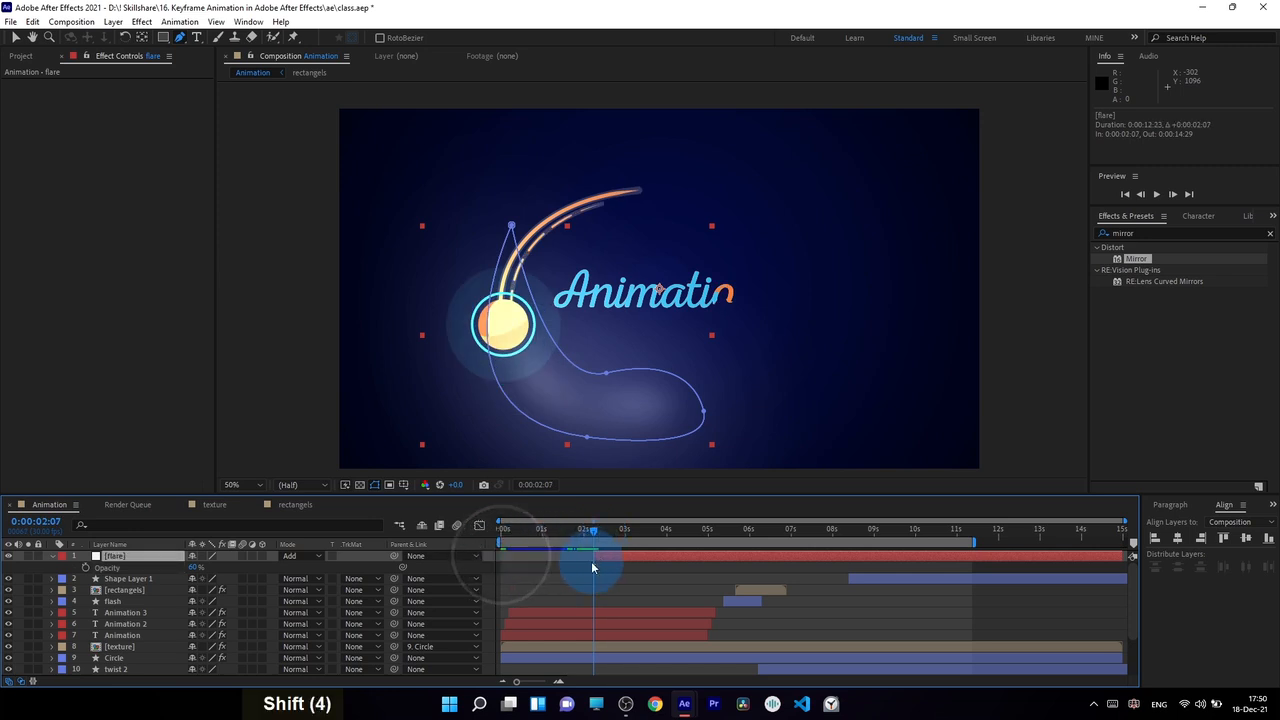
# Animate the flare layer's opacity with keyframes from 0% at 0:00:02:07 to 60% at 0:00:02:10.
pyautogui.moveTo(194, 567); pyautogui.dragTo(47, 562)
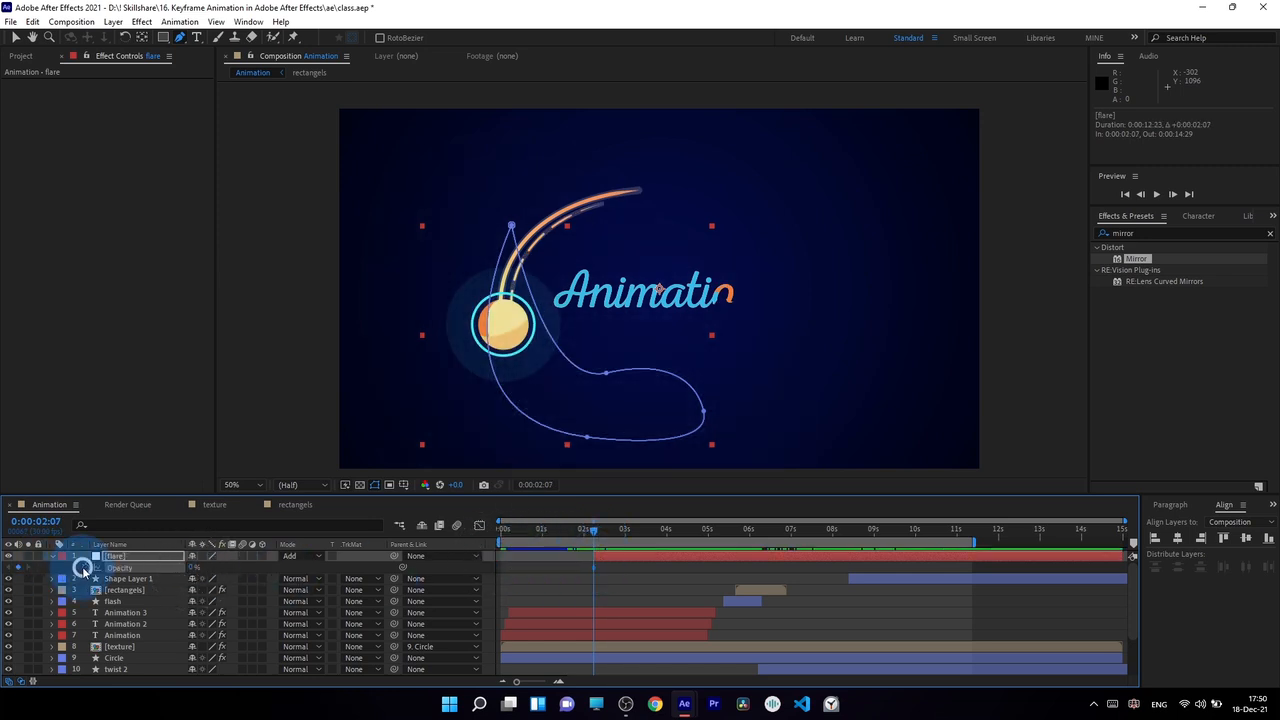
pyautogui.moveTo(594, 541); pyautogui.dragTo(596, 535)
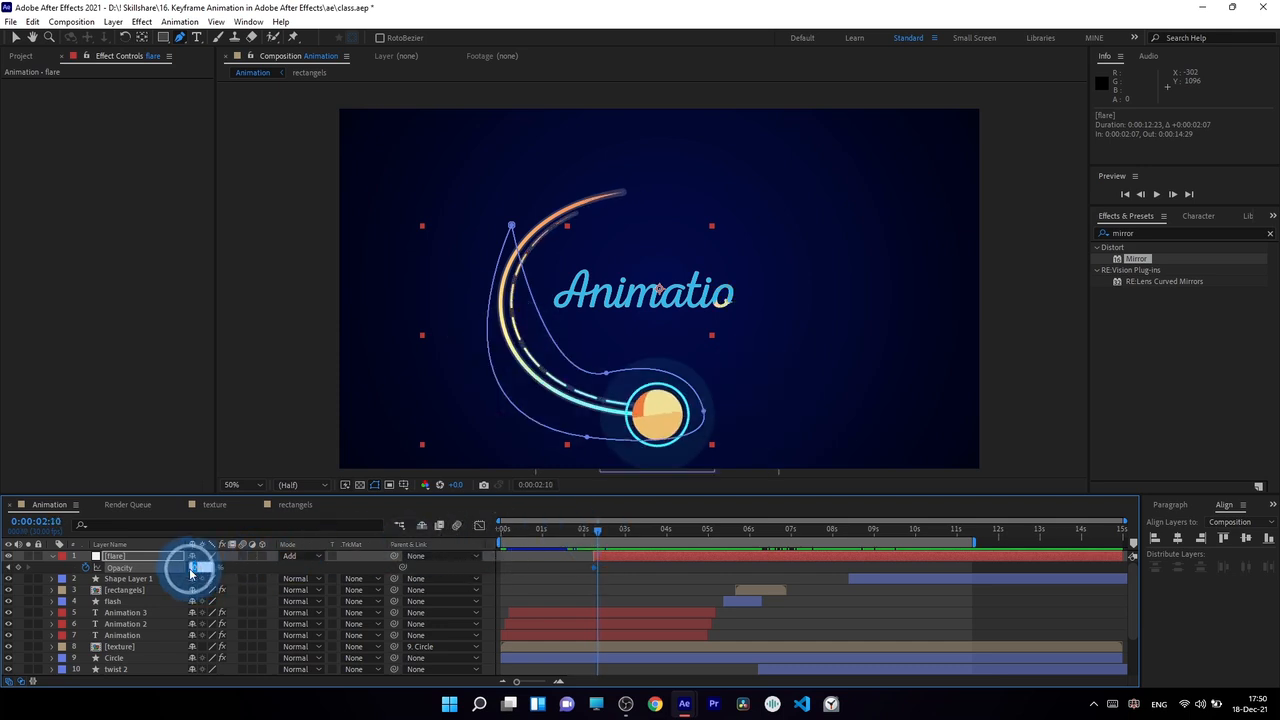
pyautogui.write('0')
pyautogui.press('Return')
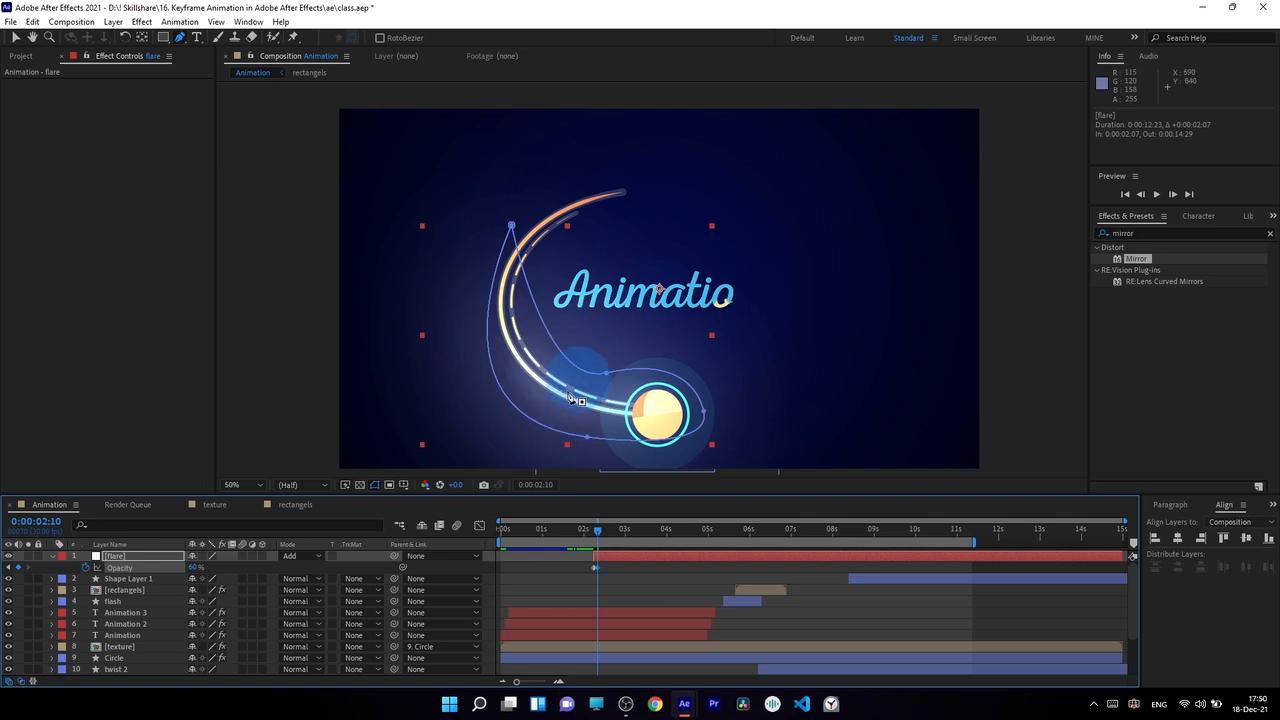
# Apply the Fill effect to the flare layer and sample its colour from the light blue Animation text.
pyautogui.click(1079, 233)
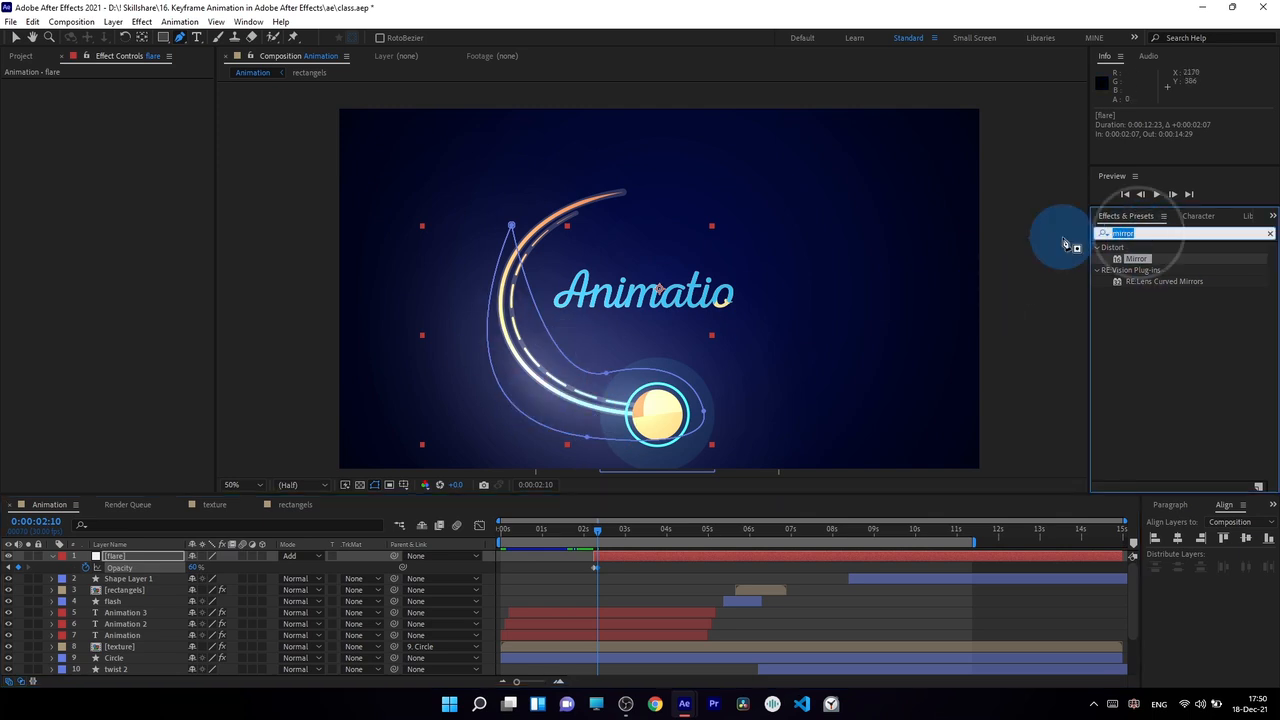
pyautogui.write('fill')
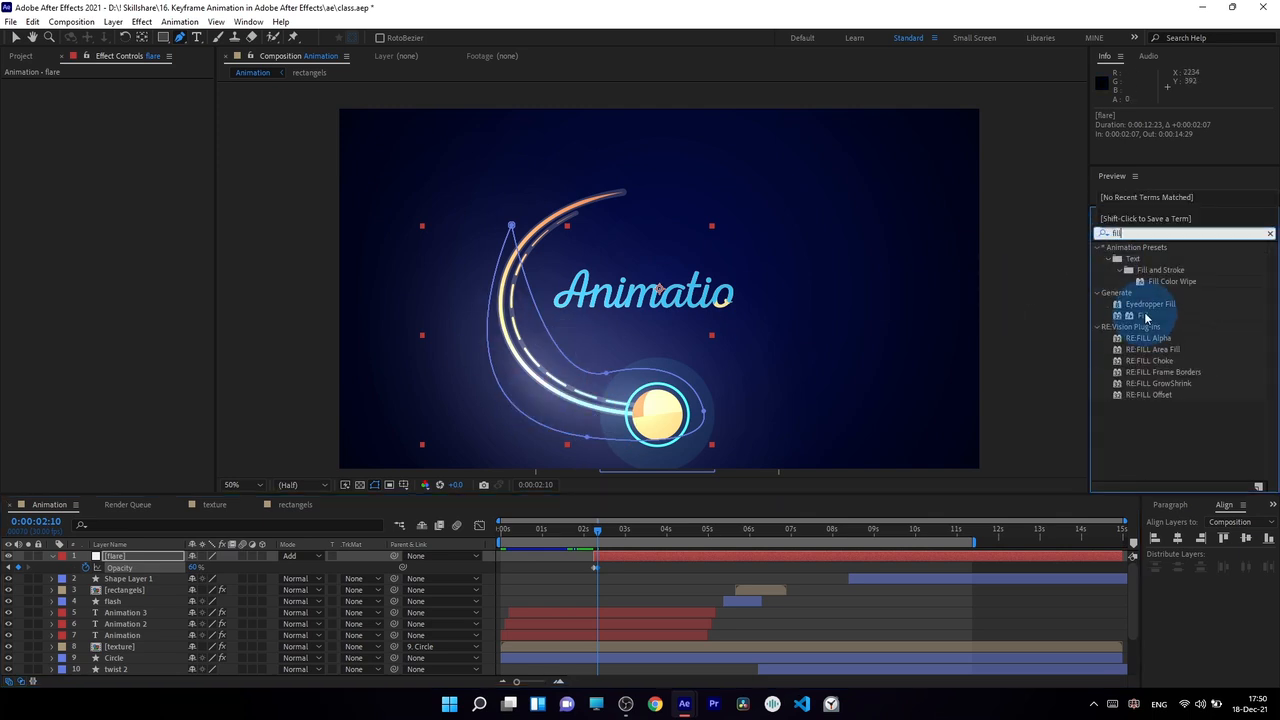
pyautogui.moveTo(1146, 317); pyautogui.dragTo(141, 556)
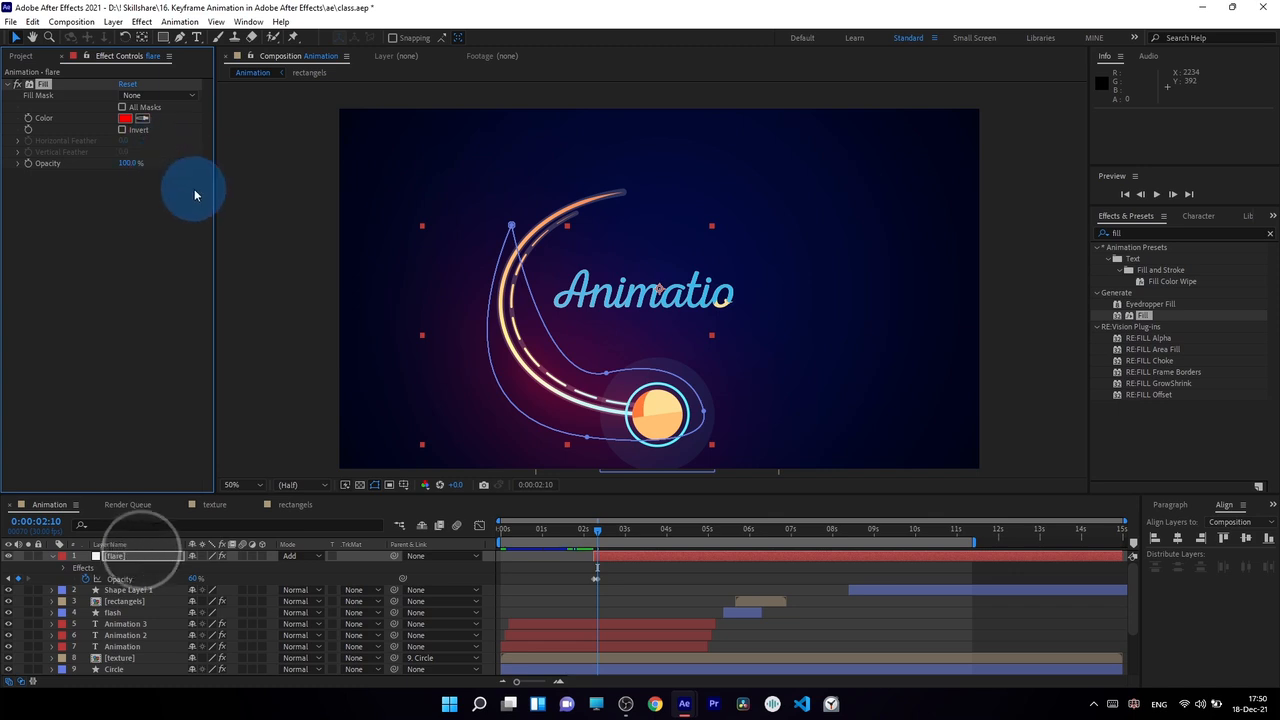
pyautogui.click(579, 278)
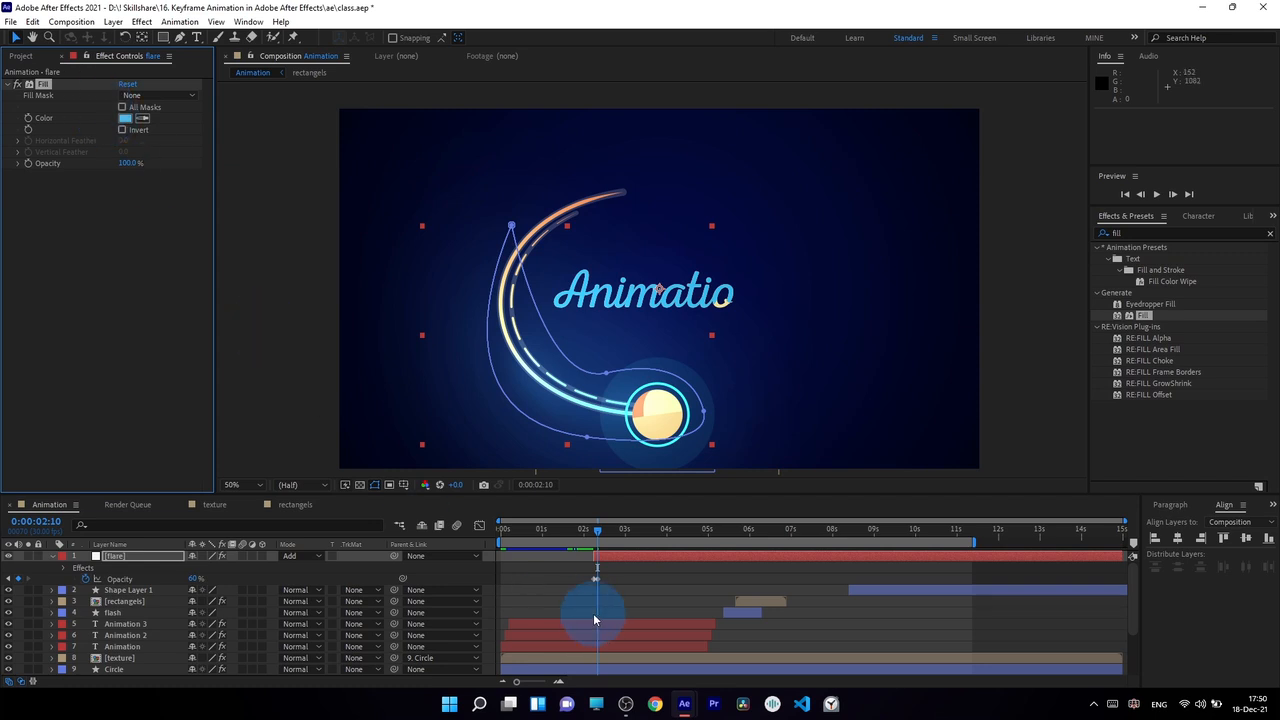
# Add an opacity keyframe of 0% to the flare layer at 0:00:02:22.
pyautogui.moveTo(596, 530); pyautogui.dragTo(615, 537)
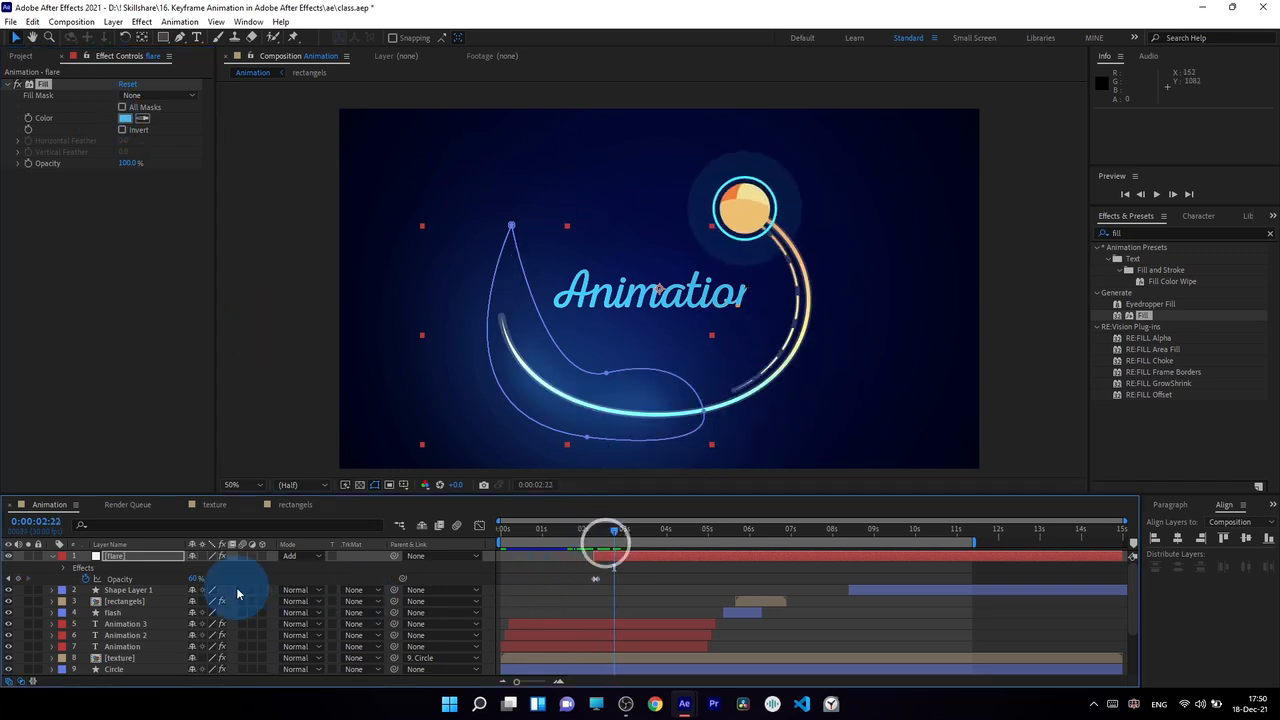
pyautogui.moveTo(194, 580); pyautogui.dragTo(2, 560)
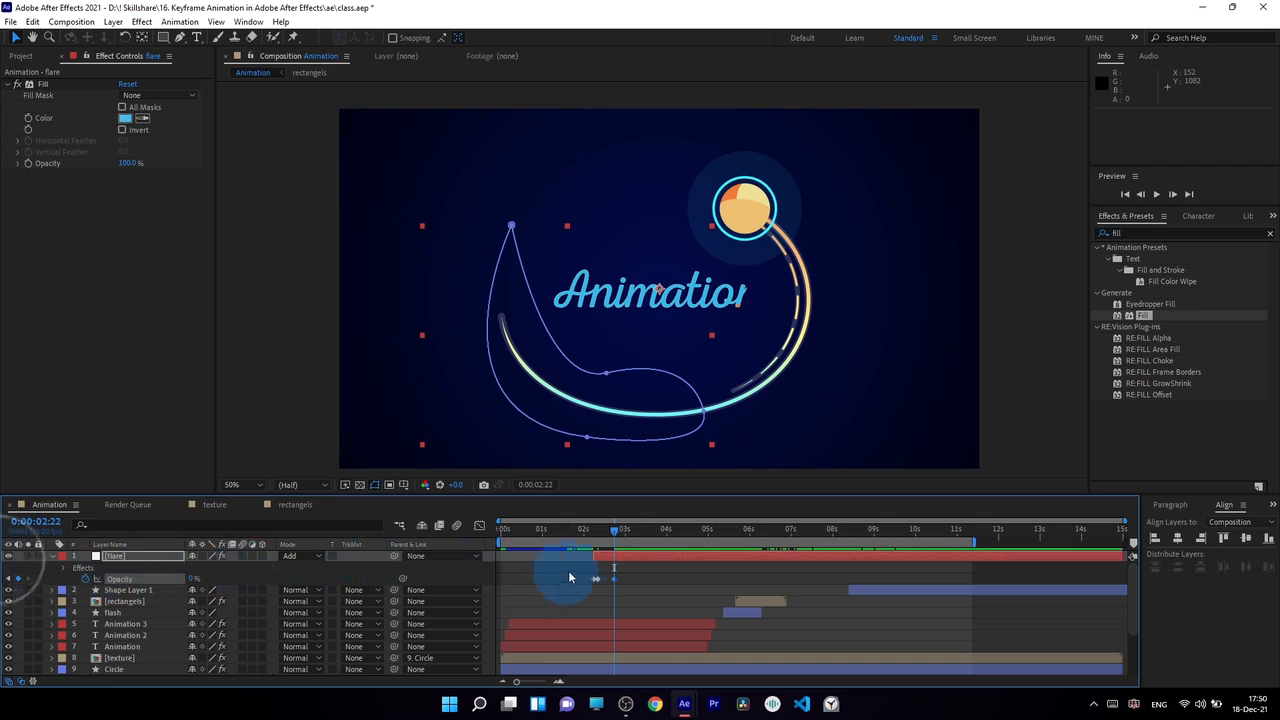
# Trim the end of the flare layer just past its last opacity keyframe, near 0:00:02:23, and collapse its properties.
pyautogui.moveTo(593, 528); pyautogui.dragTo(616, 534)
pyautogui.moveTo(631, 577); pyautogui.dragTo(559, 600)
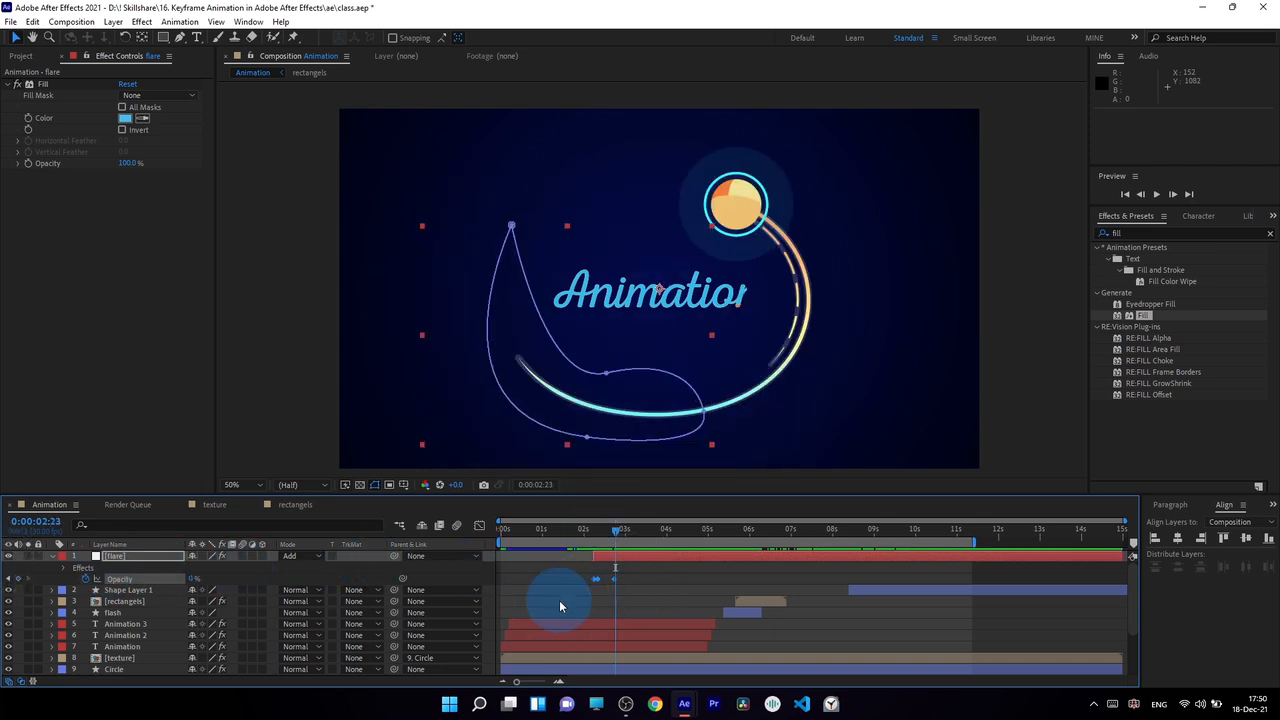
pyautogui.moveTo(1122, 555); pyautogui.dragTo(600, 559)
pyautogui.click(649, 565)
pyautogui.click(52, 558)
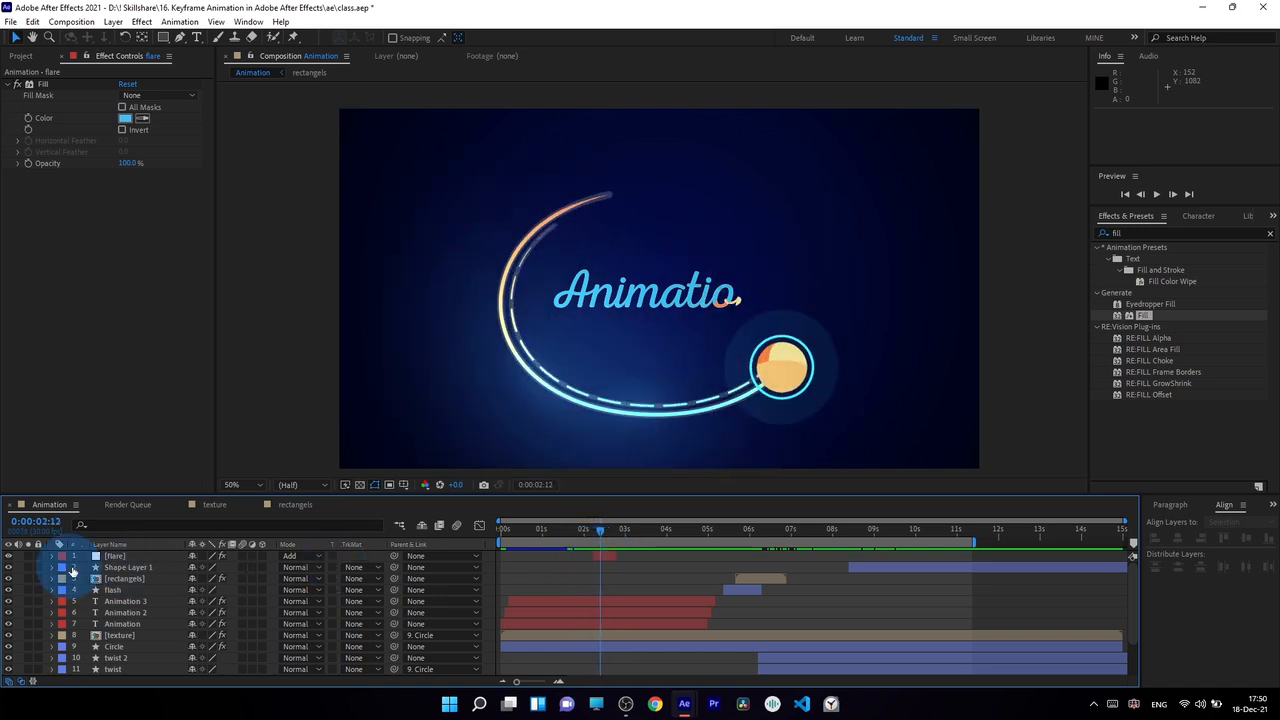
# Compare the circle's movement from 0:00:02:07 onward with the flare layer hidden and shown.
pyautogui.click(10, 557)
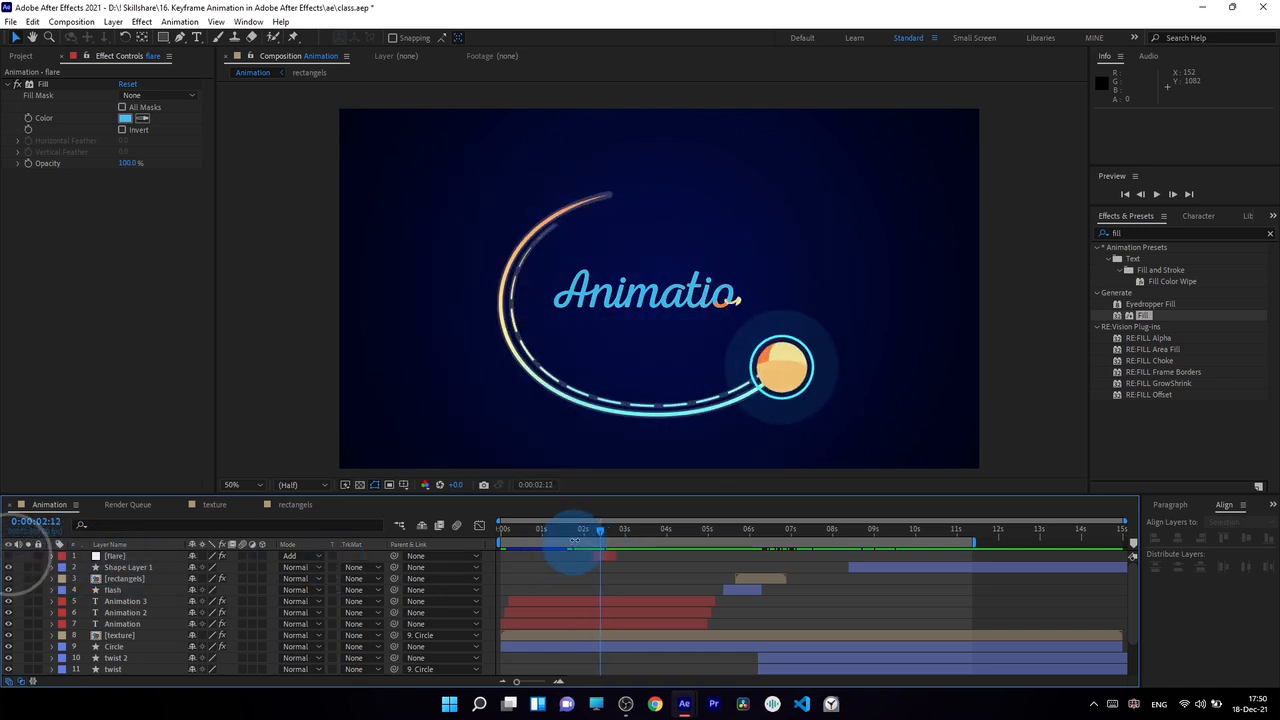
pyautogui.moveTo(577, 535)
pyautogui.mouseDown()
pyautogui.moveTo(613, 543)
pyautogui.moveTo(592, 549)
pyautogui.mouseUp()
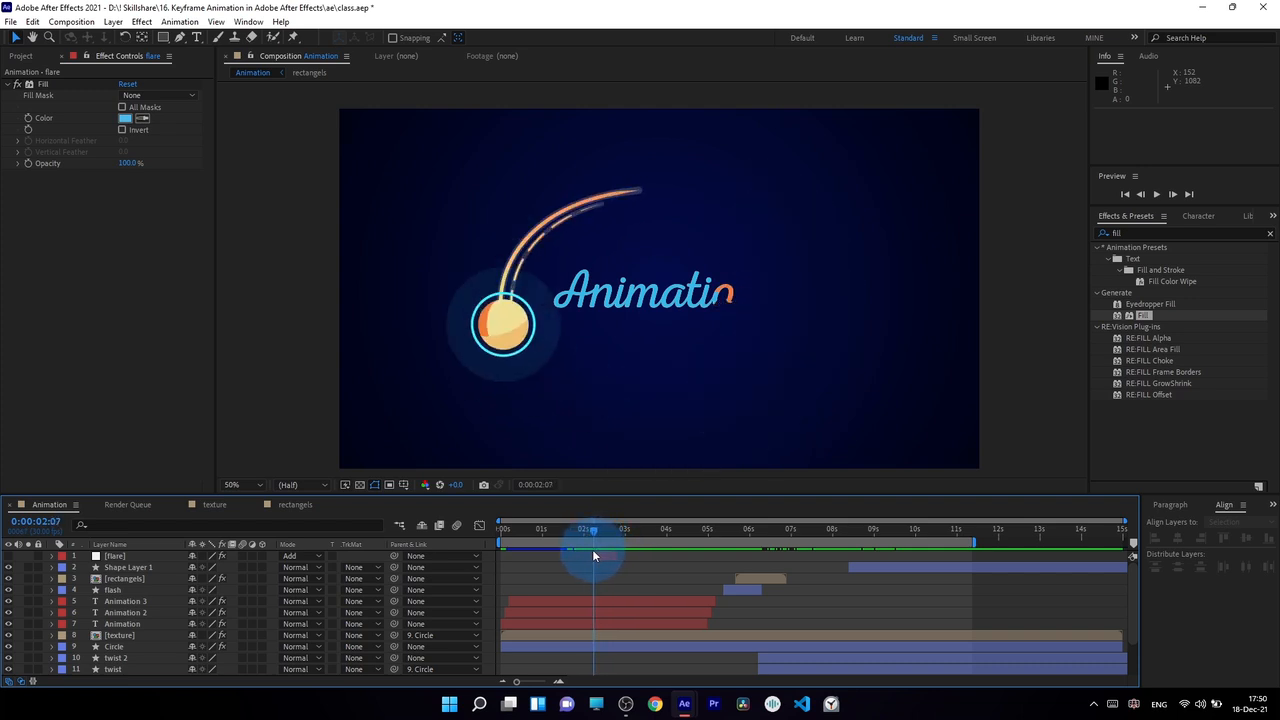
pyautogui.click(10, 557)
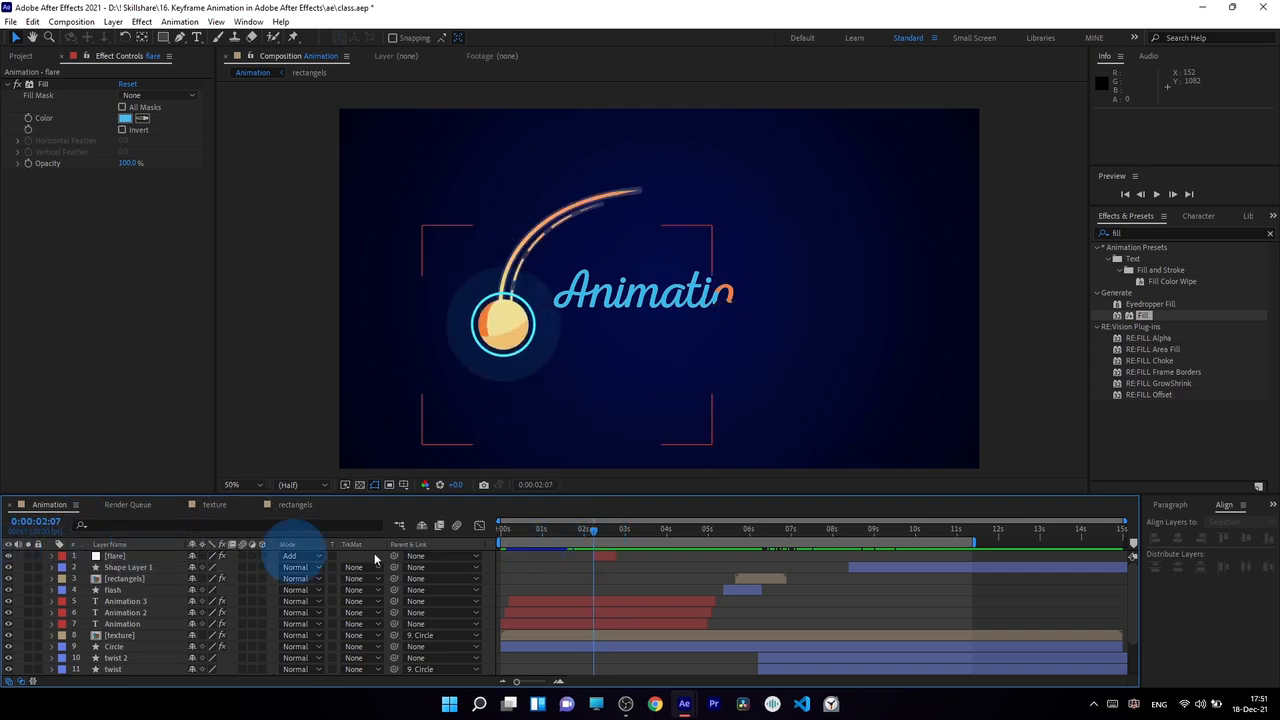
pyautogui.moveTo(597, 537); pyautogui.dragTo(714, 551)
pyautogui.click(604, 558)
# Duplicate the flare layer and shift the copy in time to the central burst around 0:00:09:21.
pyautogui.moveTo(851, 534); pyautogui.dragTo(876, 535)
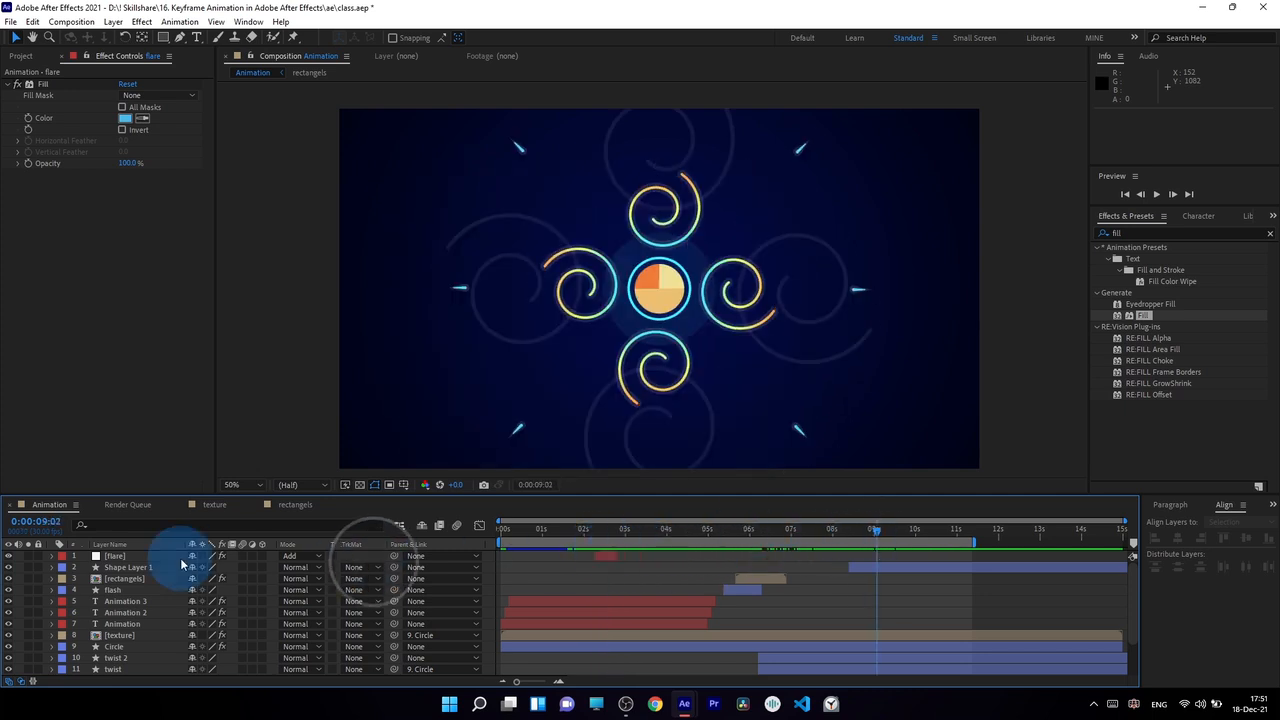
pyautogui.click(114, 556)
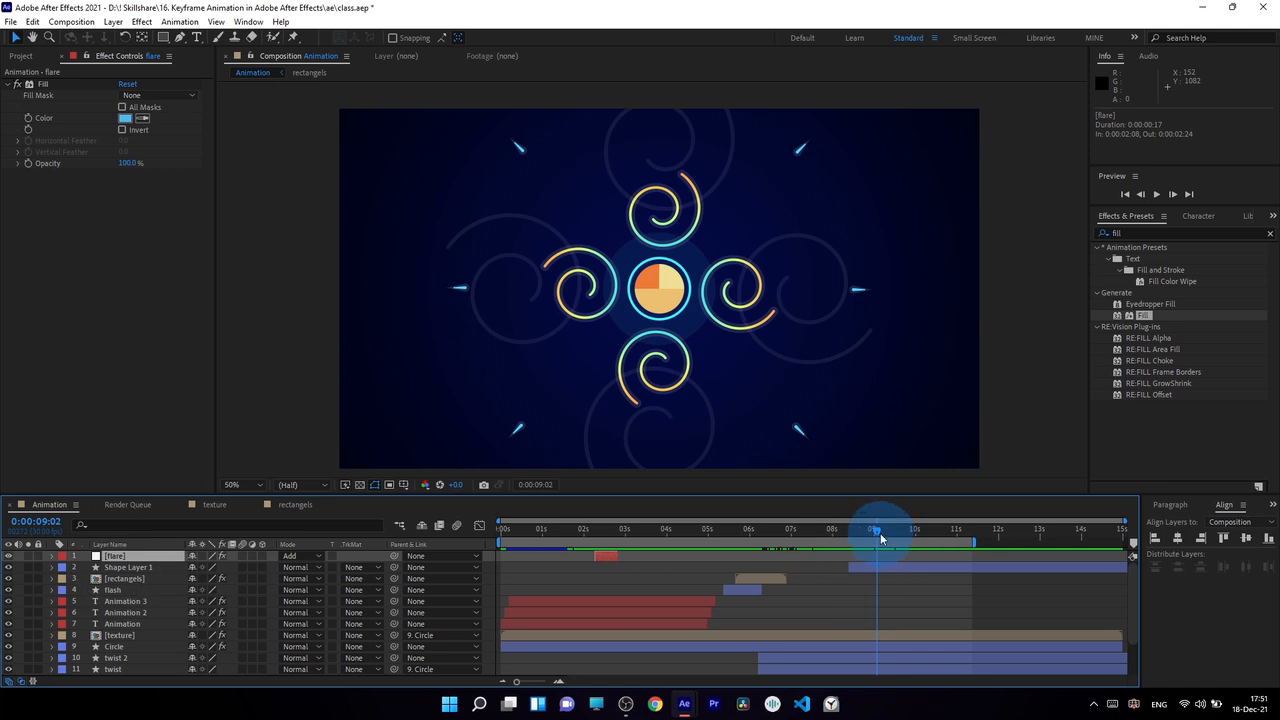
pyautogui.moveTo(880, 533); pyautogui.dragTo(900, 551)
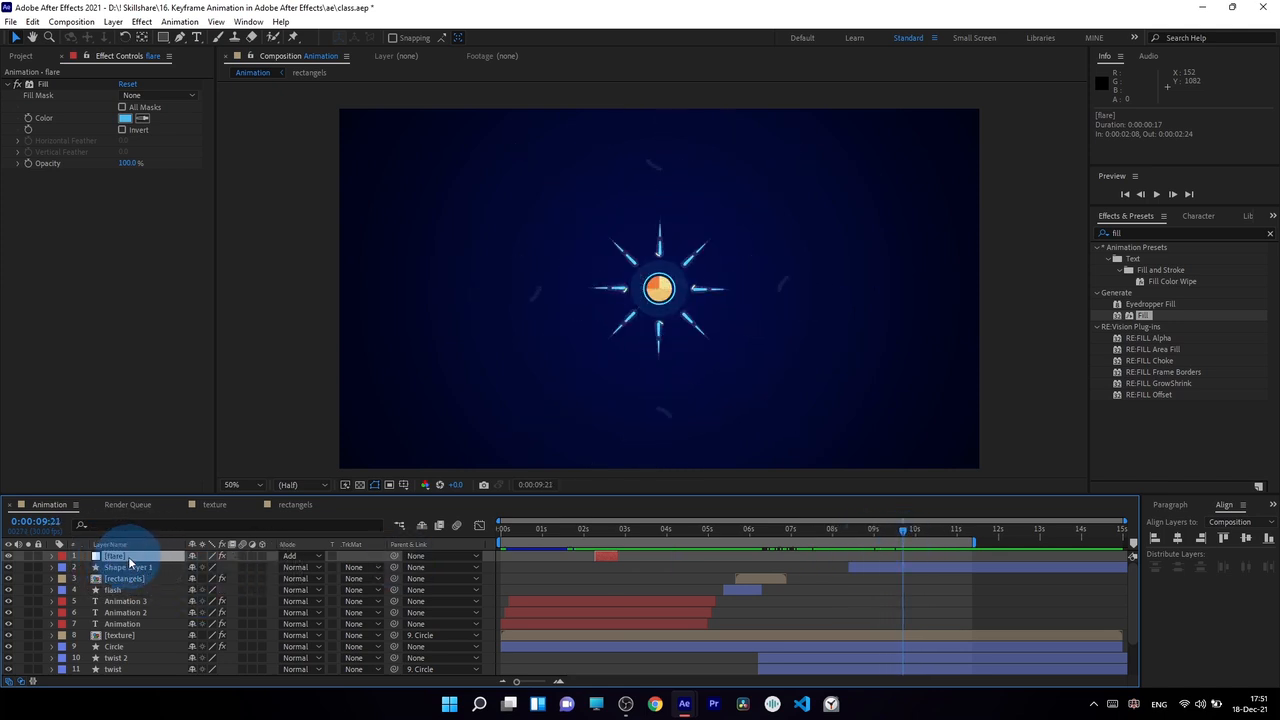
pyautogui.hotkey('ctrl', 'd')
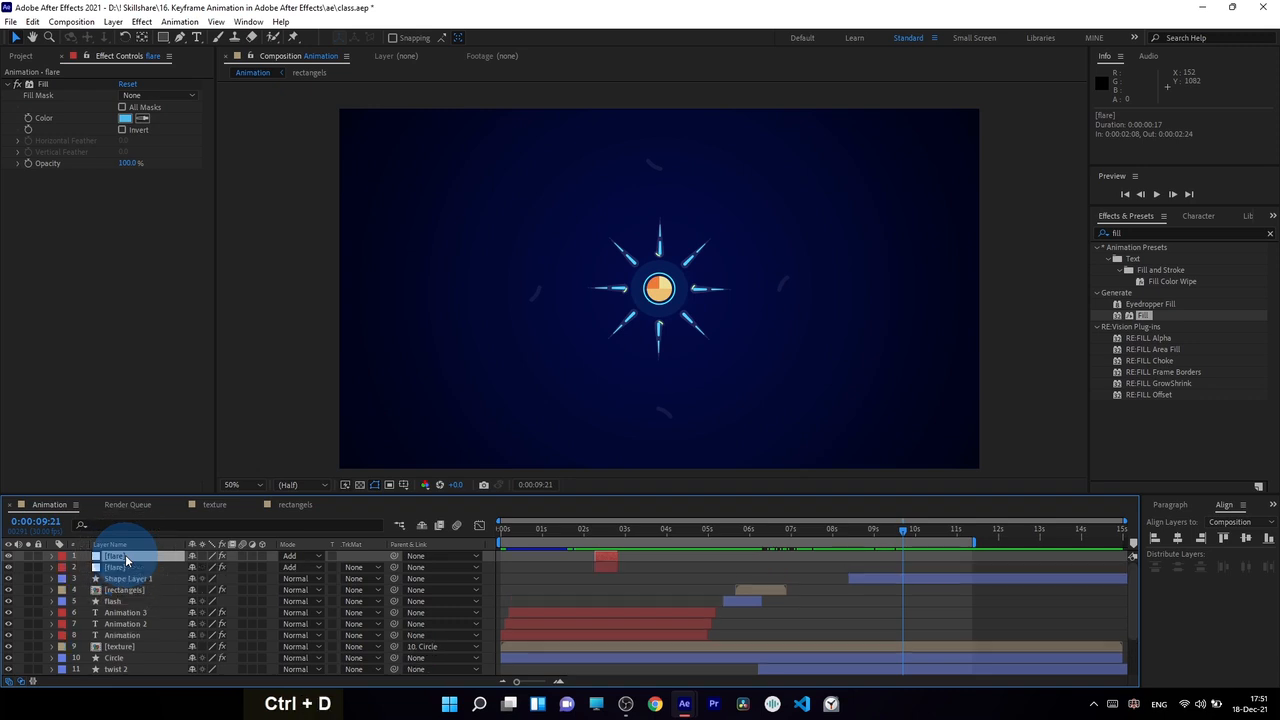
pyautogui.moveTo(605, 558); pyautogui.dragTo(810, 578)
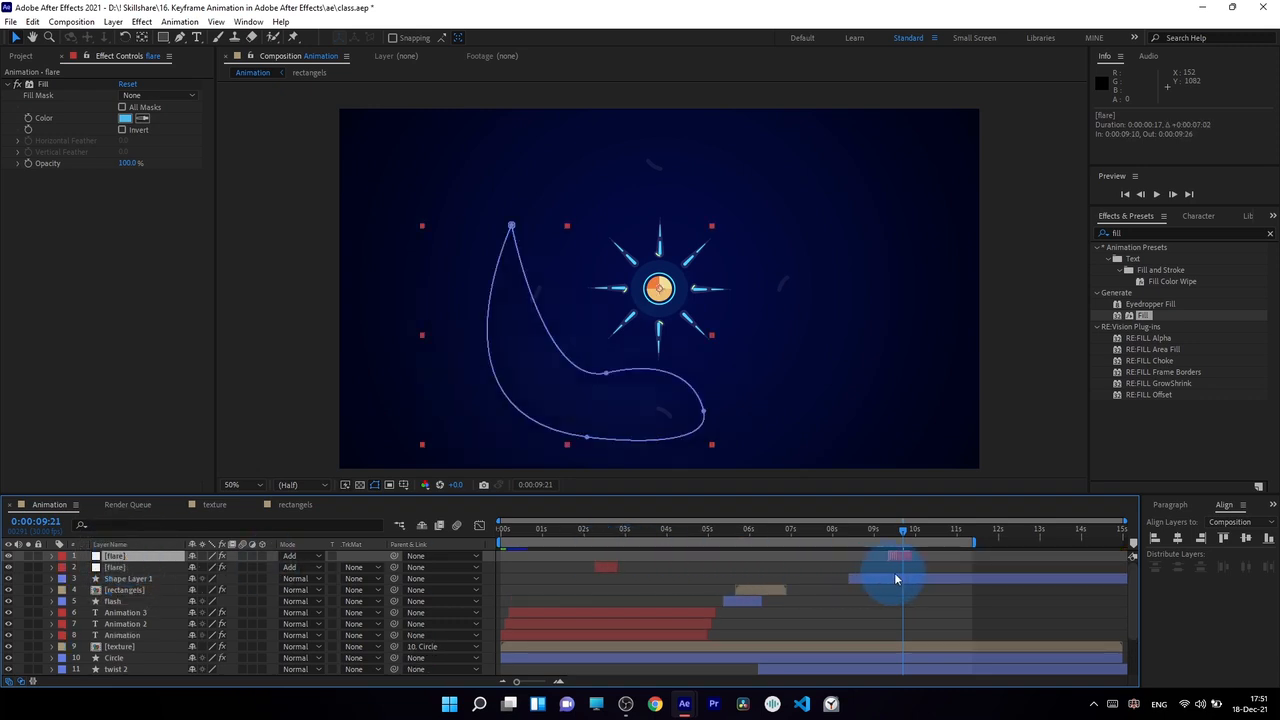
pyautogui.moveTo(896, 578); pyautogui.dragTo(905, 572)
# Delete Mask 2 from the duplicated flare layer.
pyautogui.click(115, 556)
pyautogui.press('m')
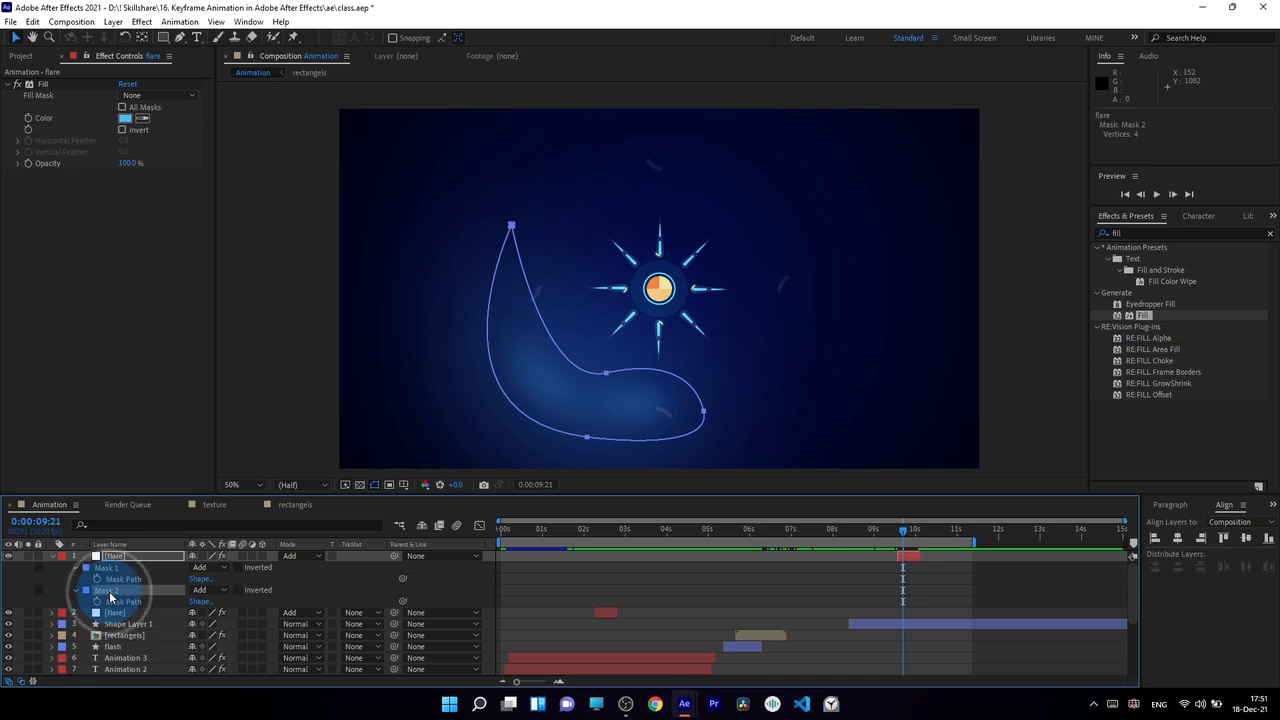
pyautogui.press('Delete')
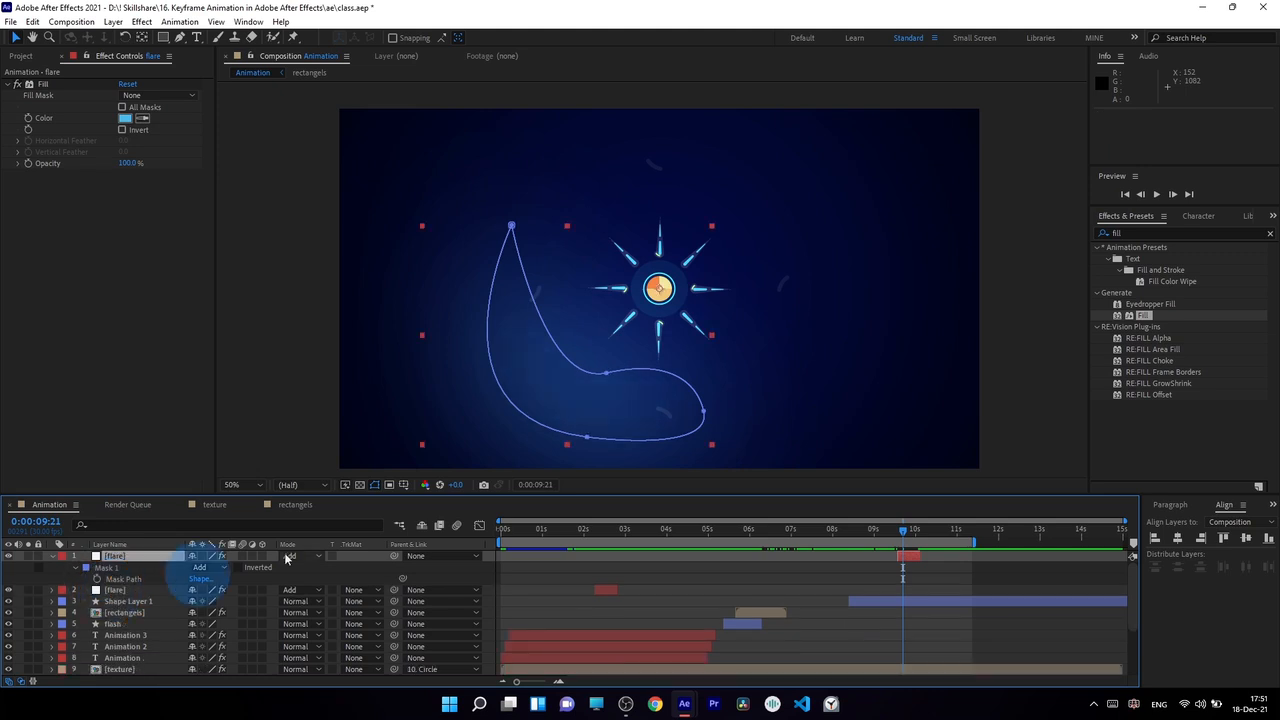
# Reshape the duplicated flare's Mask 1 into a rounded three-vertex outline around the central circle and its rays.
pyautogui.moveTo(607, 374); pyautogui.dragTo(668, 264)
pyautogui.click(657, 417)
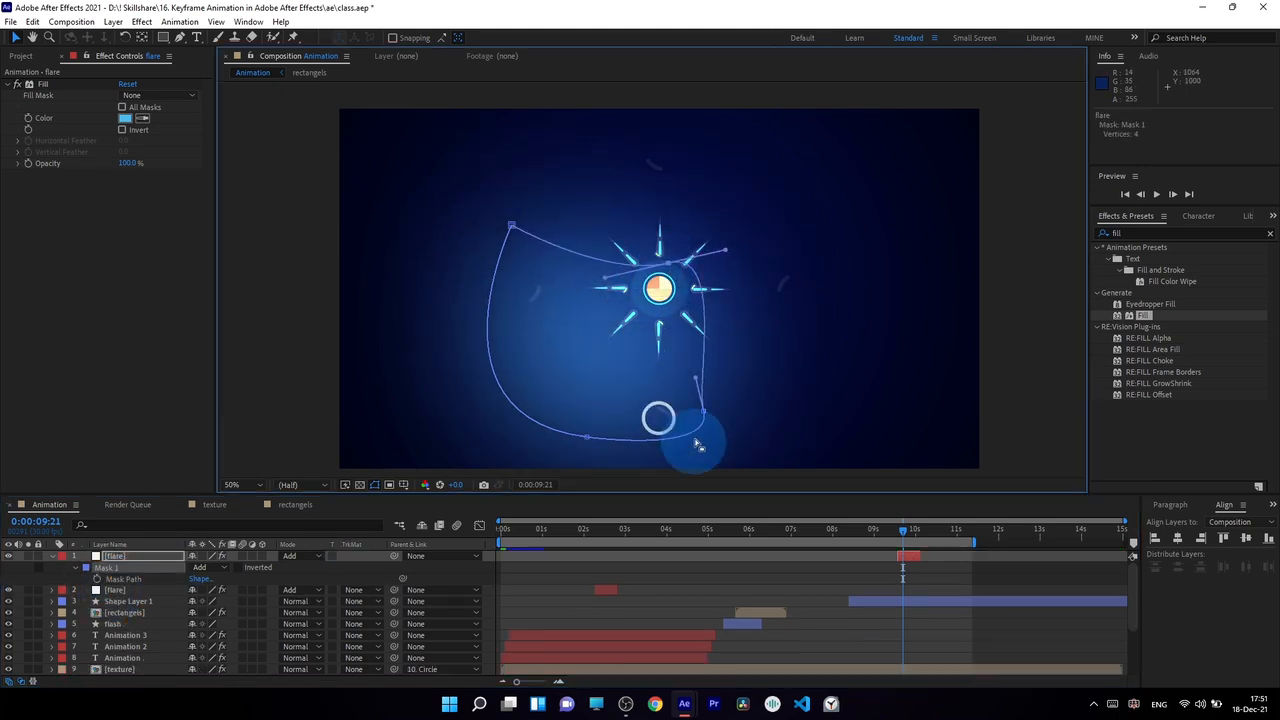
pyautogui.click(704, 411)
pyautogui.moveTo(691, 414); pyautogui.dragTo(659, 339)
pyautogui.moveTo(512, 227); pyautogui.dragTo(554, 232)
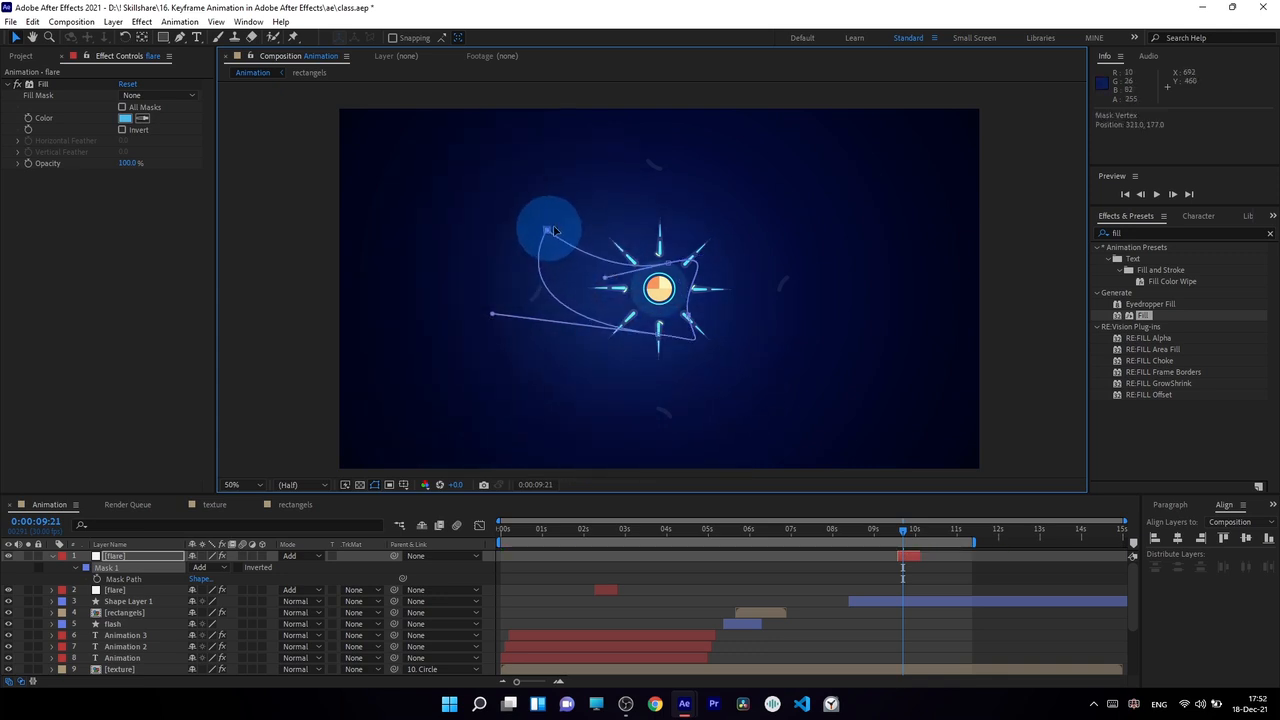
pyautogui.press('Delete')
pyautogui.press('Delete')
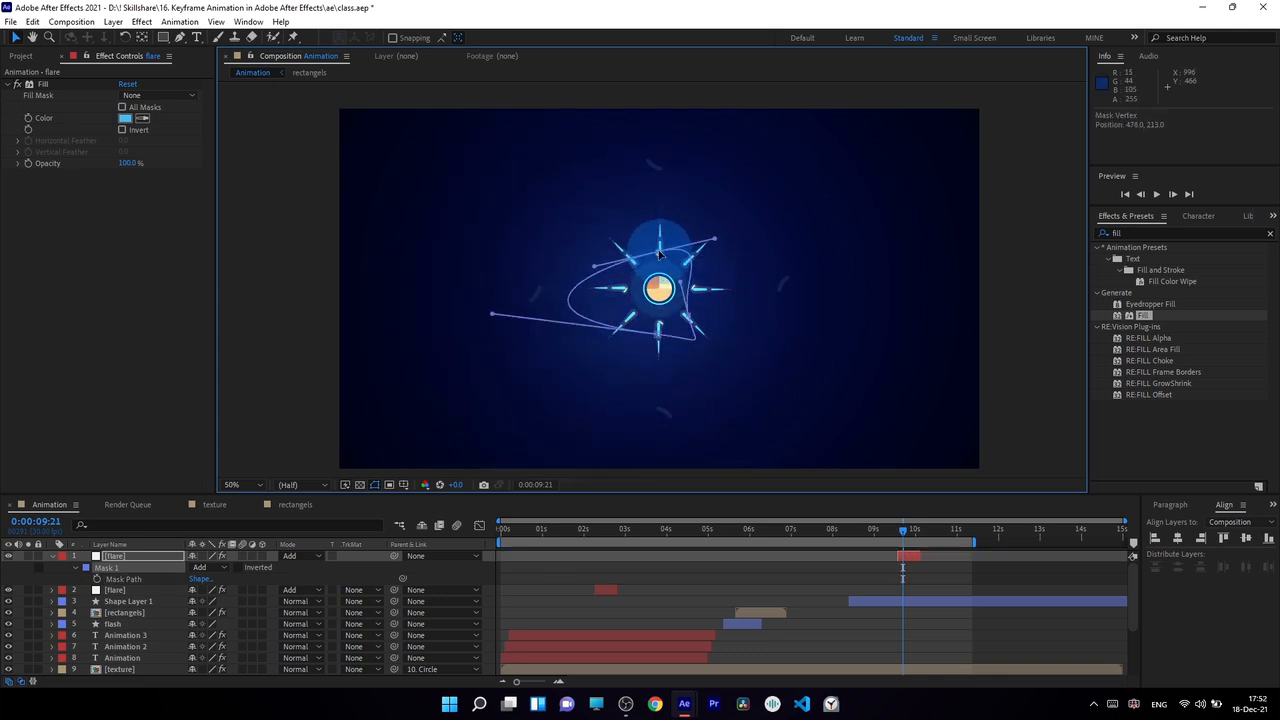
pyautogui.moveTo(492, 313); pyautogui.dragTo(654, 234)
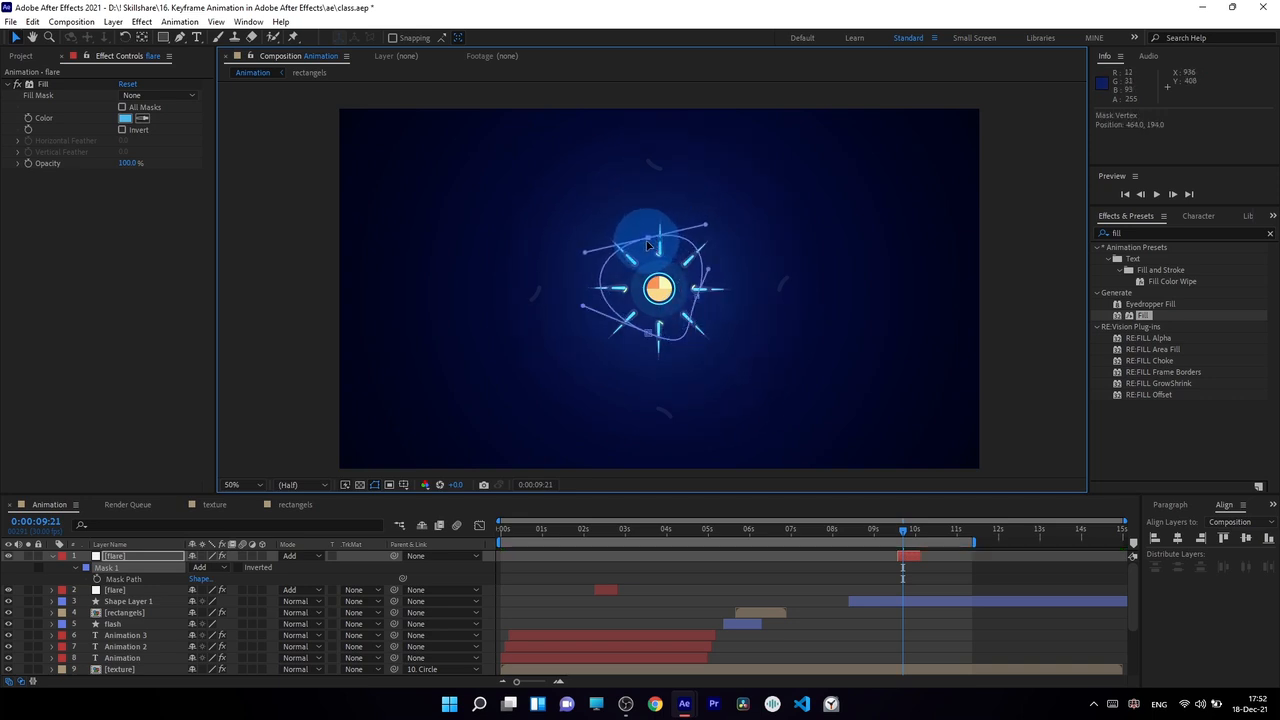
# Set Mask 1's expansion to 53 pixels and duplicate it as a tighter mask with about 140 pixels feather and -61 pixels expansion.
pyautogui.doubleClick(80, 570)
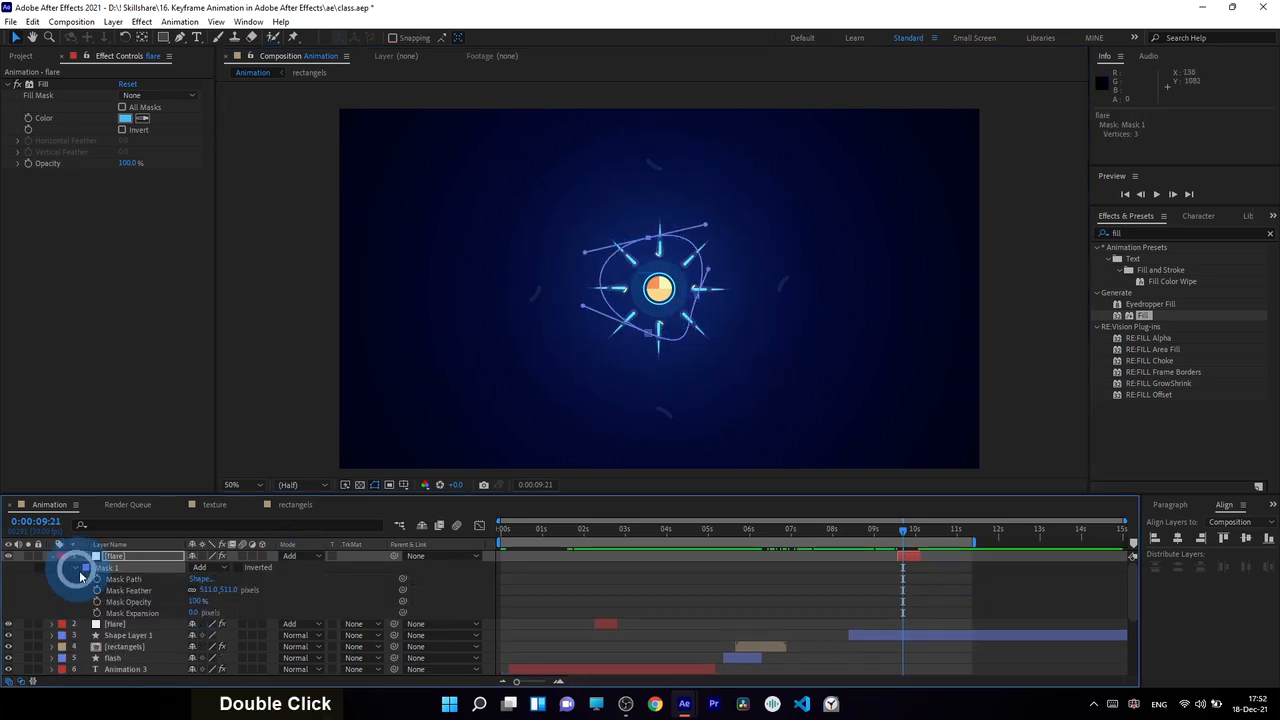
pyautogui.moveTo(200, 610); pyautogui.dragTo(244, 628)
pyautogui.hotkey('ctrl', 'd')
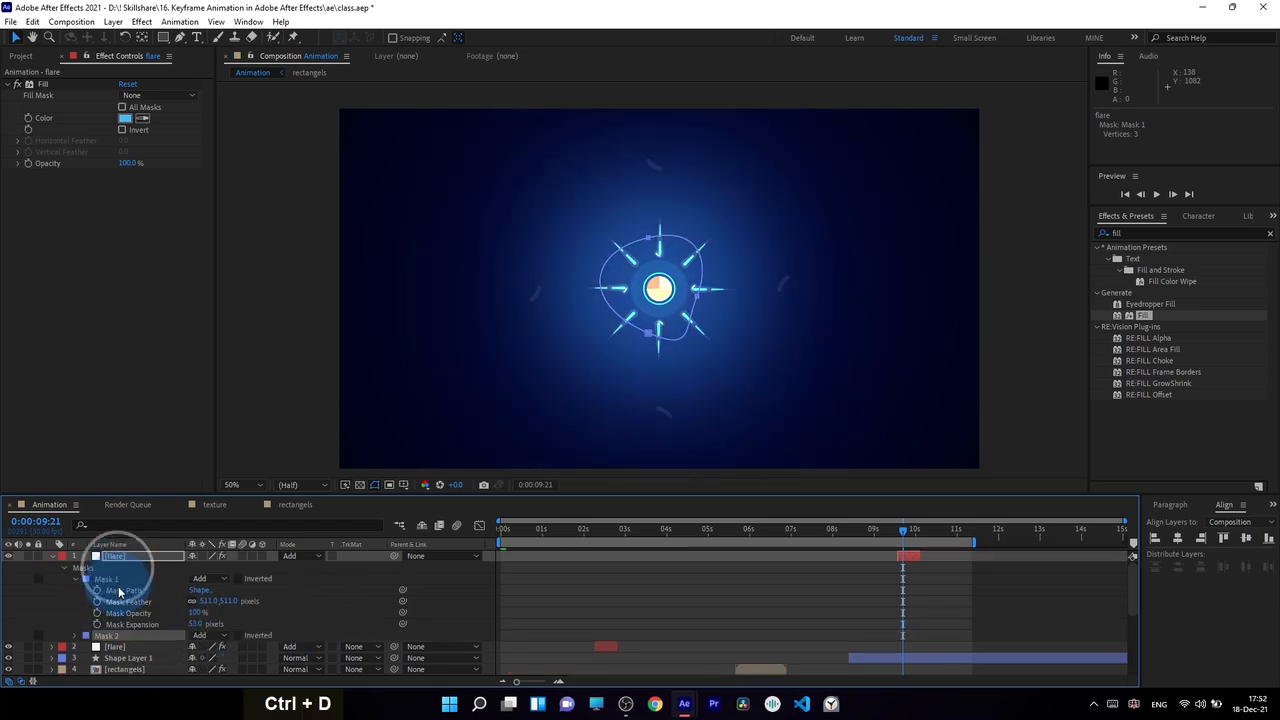
pyautogui.click(75, 636)
pyautogui.scroll(-3, 150, 632)
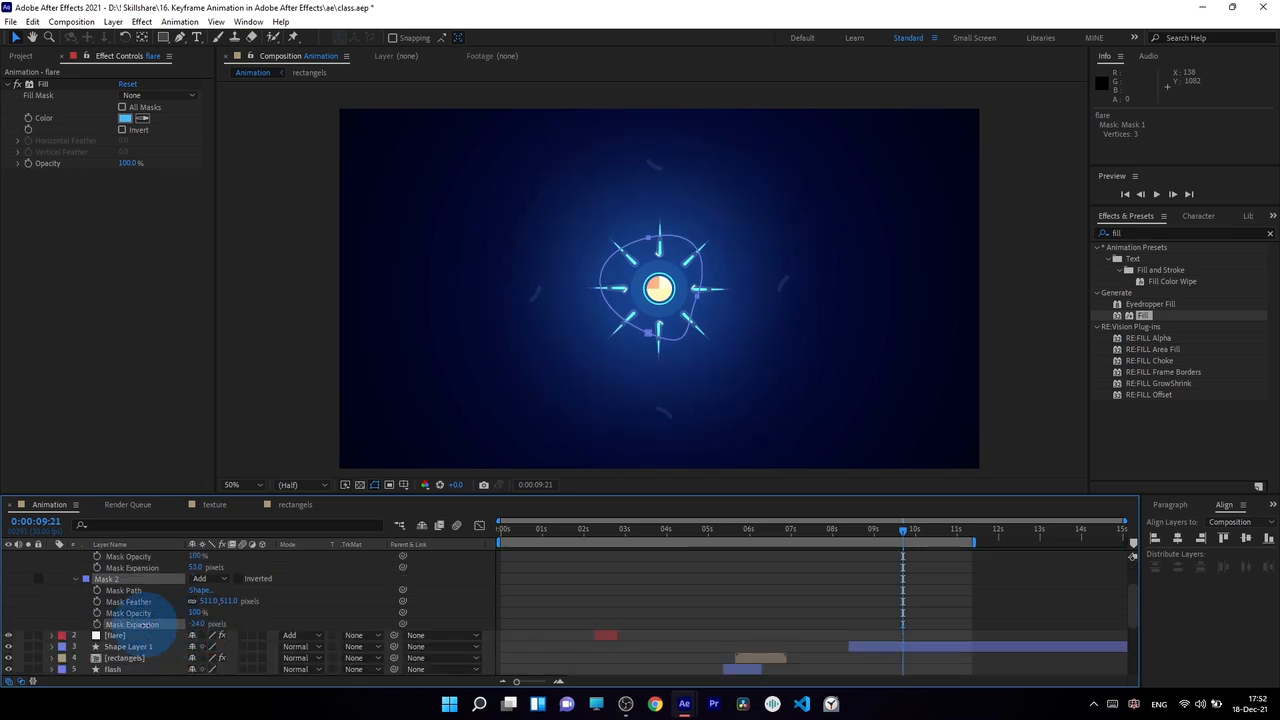
pyautogui.moveTo(206, 601); pyautogui.dragTo(3, 590)
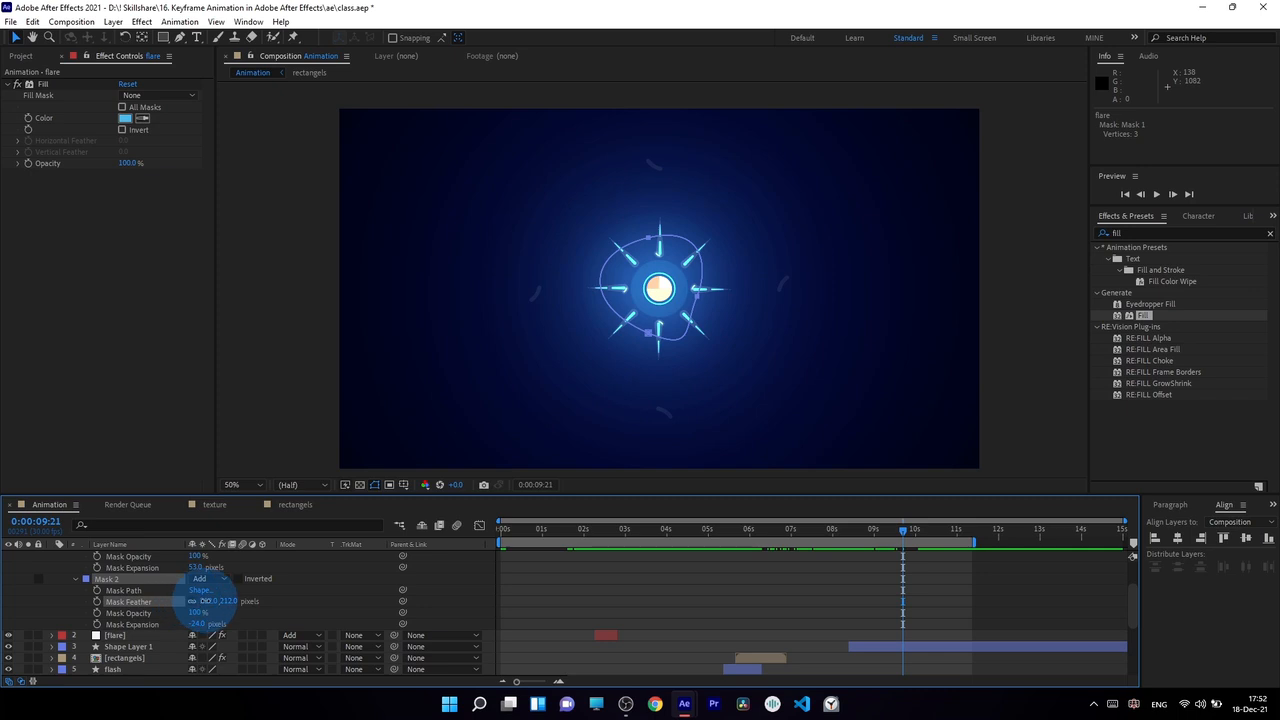
pyautogui.moveTo(205, 601); pyautogui.dragTo(159, 600)
pyautogui.moveTo(197, 624); pyautogui.dragTo(172, 624)
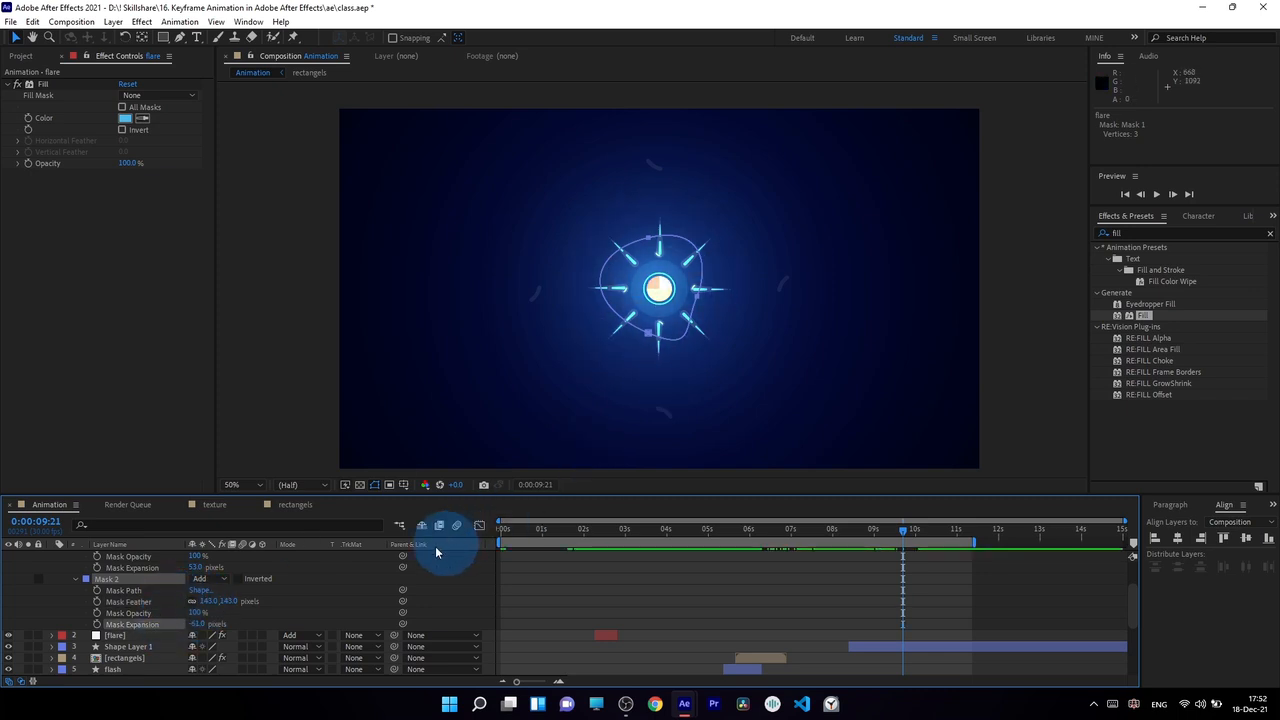
# Collapse the duplicated flare's mask properties and check its timing up to 0:00:10:04.
pyautogui.click(479, 525)
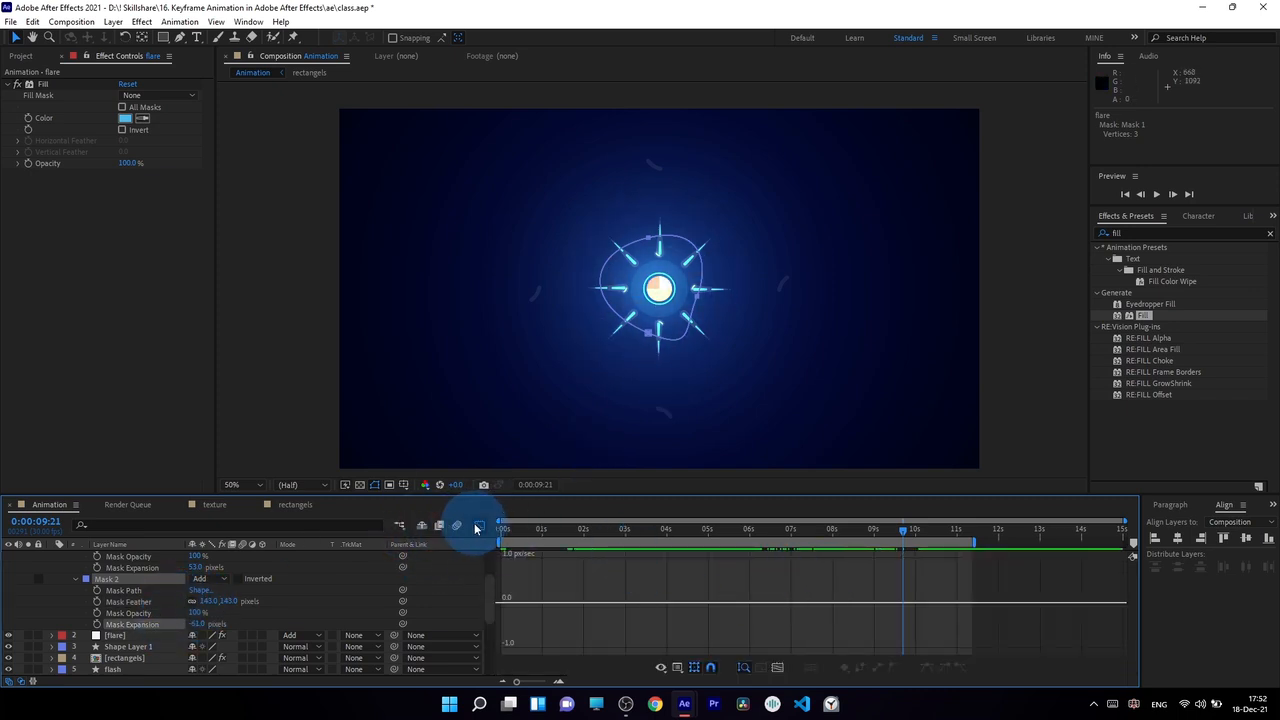
pyautogui.click(479, 525)
pyautogui.scroll(3, 43, 560)
pyautogui.click(51, 556)
pyautogui.moveTo(937, 543)
pyautogui.mouseDown()
pyautogui.moveTo(891, 528)
pyautogui.moveTo(906, 543)
pyautogui.moveTo(916, 534)
pyautogui.moveTo(737, 537)
pyautogui.moveTo(823, 562)
pyautogui.moveTo(909, 550)
pyautogui.moveTo(933, 568)
pyautogui.moveTo(914, 536)
pyautogui.mouseUp()
pyautogui.click(916, 556)
pyautogui.press('u')
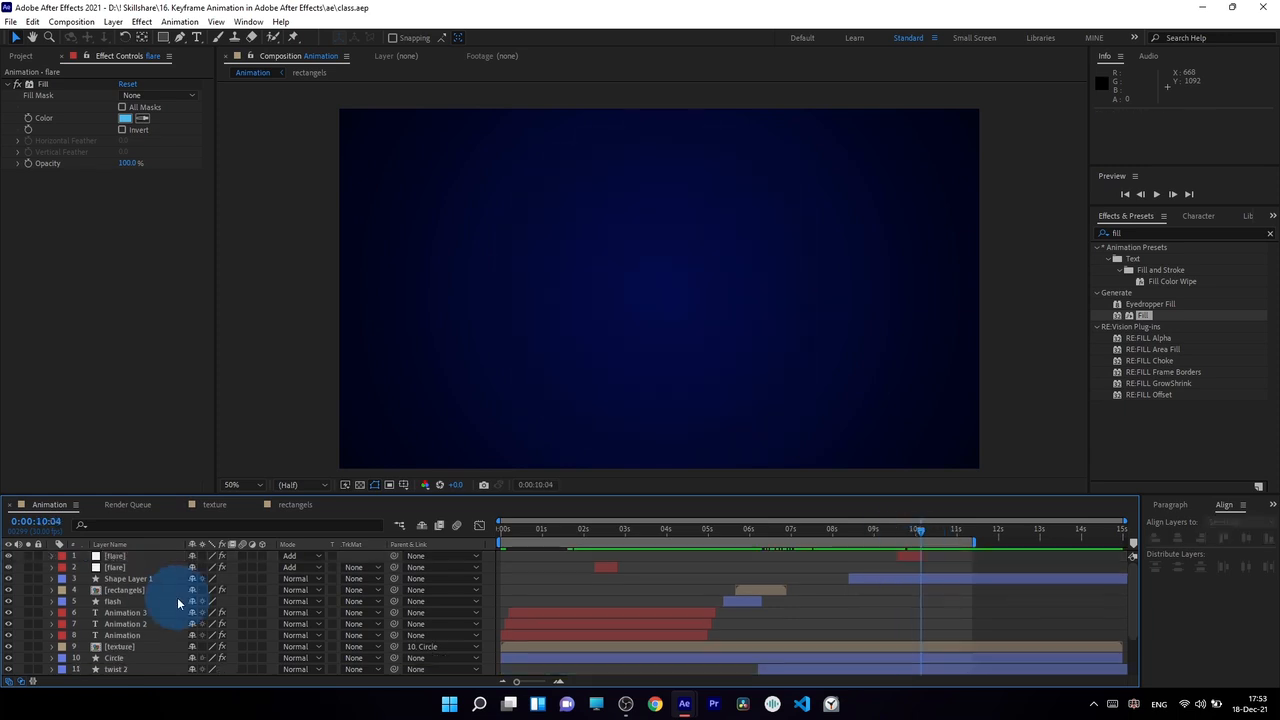
pyautogui.scroll(3, 125, 604)
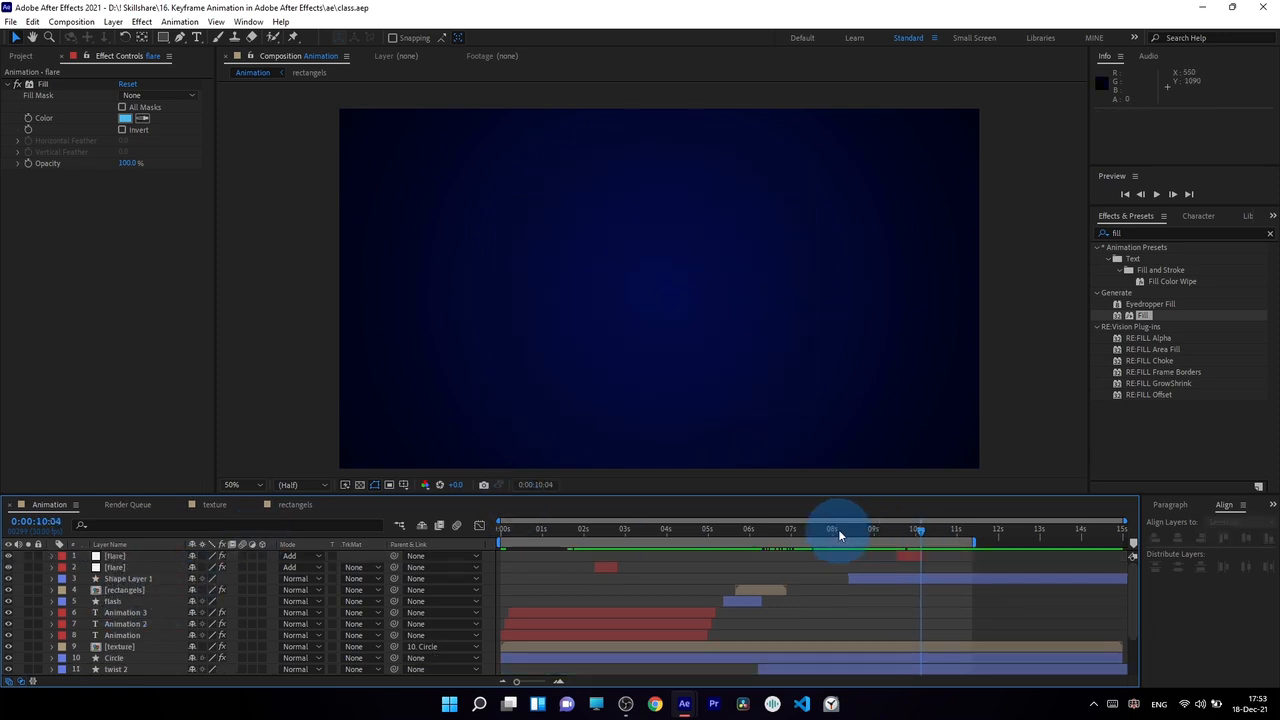
# Create a white 1920 x 1080 px solid layer named fractal, with the playhead at 0:00:02:15.
pyautogui.moveTo(830, 531); pyautogui.dragTo(604, 549)
pyautogui.click(785, 385)
pyautogui.click(715, 480)
pyautogui.scroll(7, 544, 575)
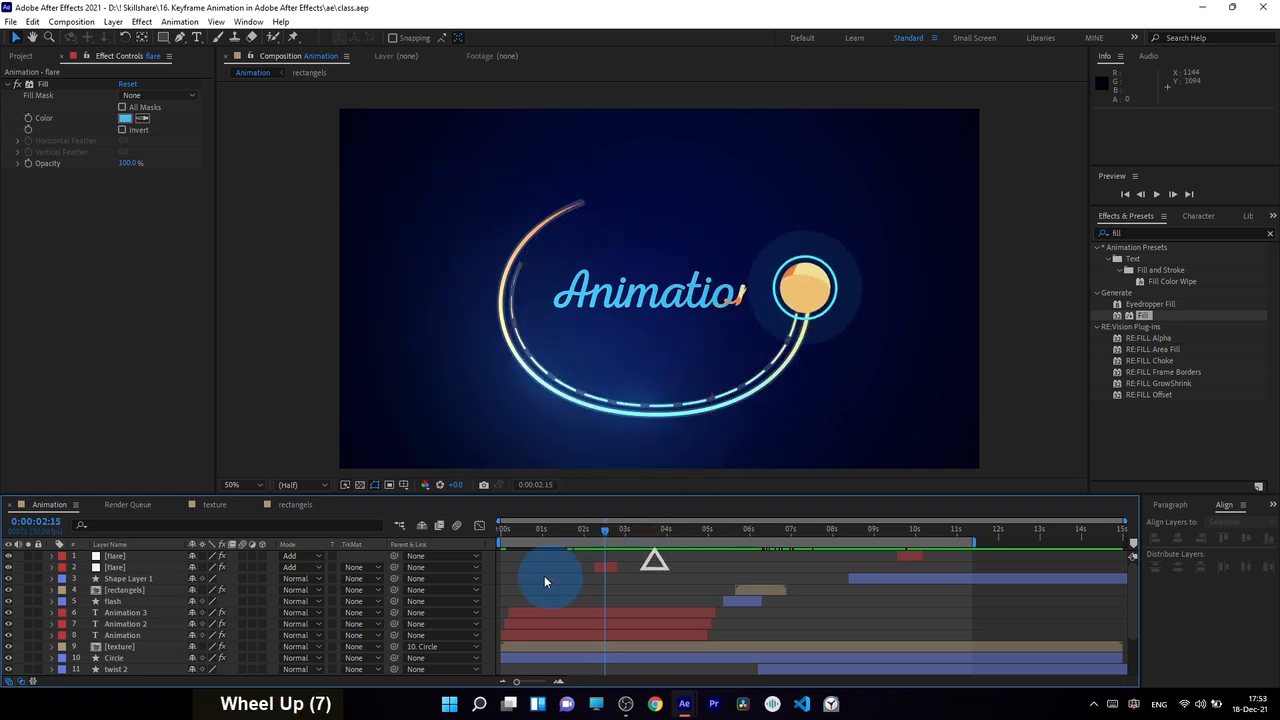
pyautogui.click(113, 22)
pyautogui.moveTo(118, 40)
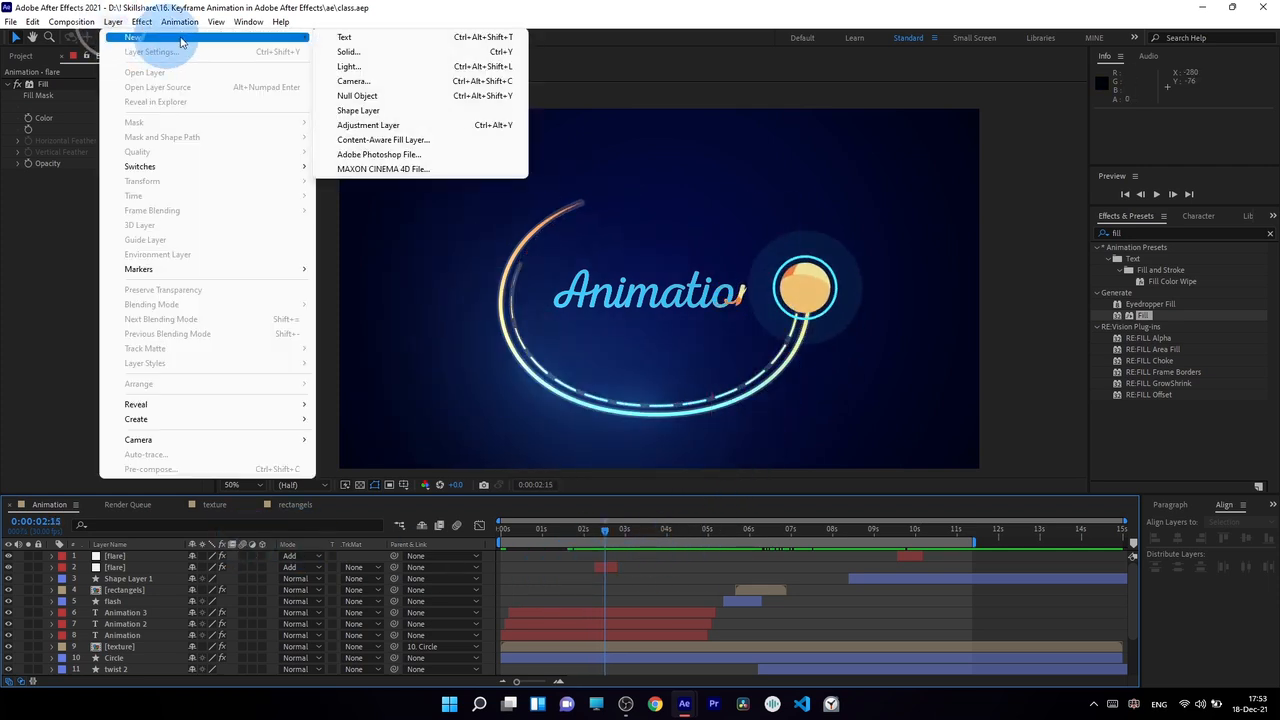
pyautogui.click(343, 48)
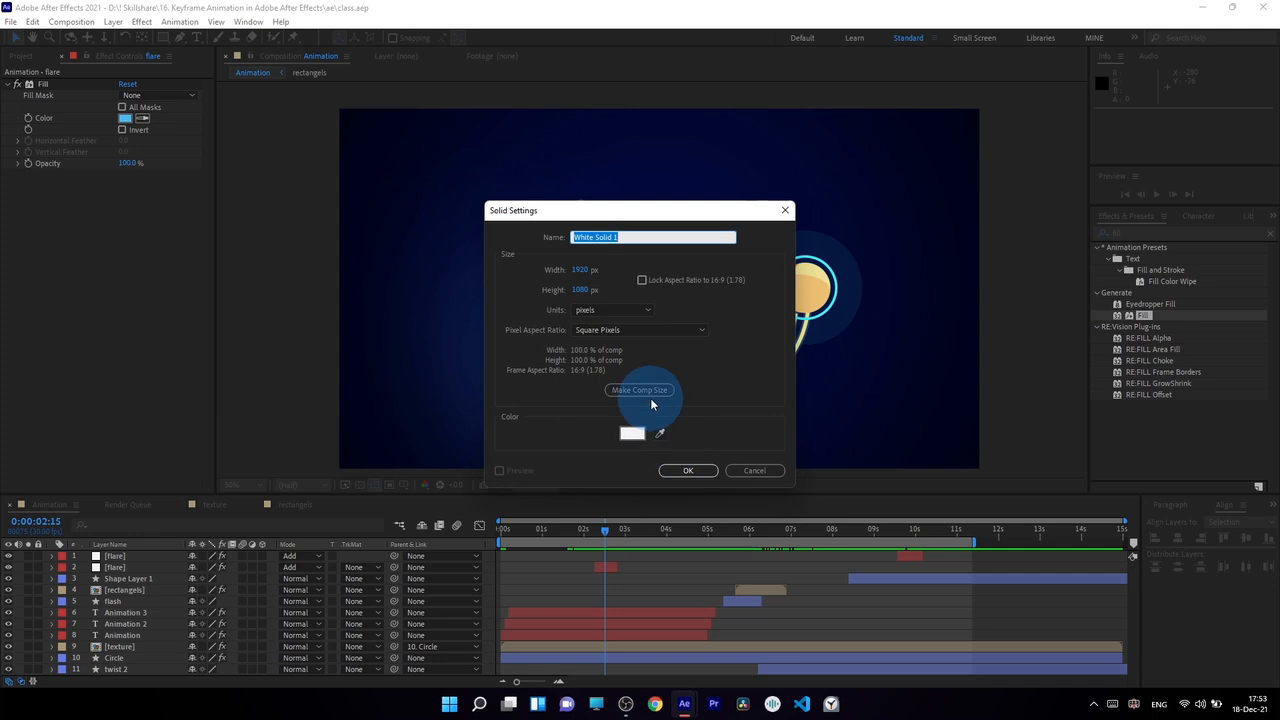
pyautogui.write('fracta')
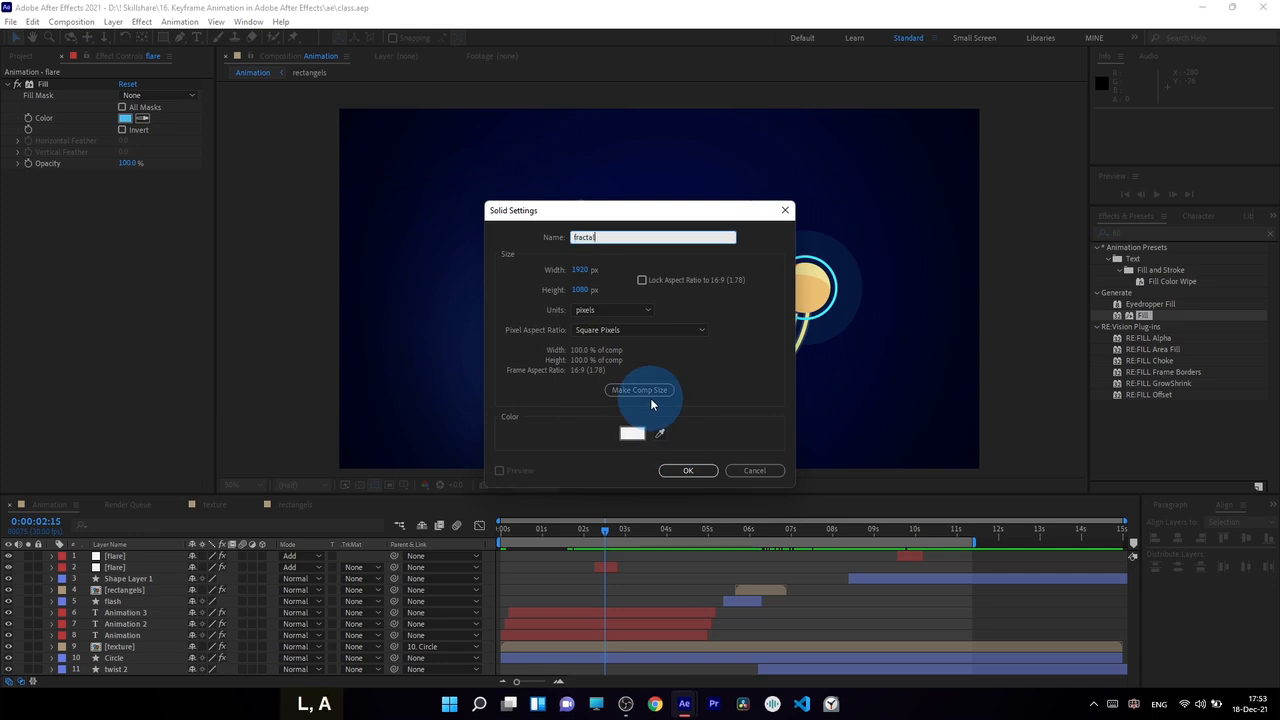
pyautogui.write('l')
pyautogui.press('Return')
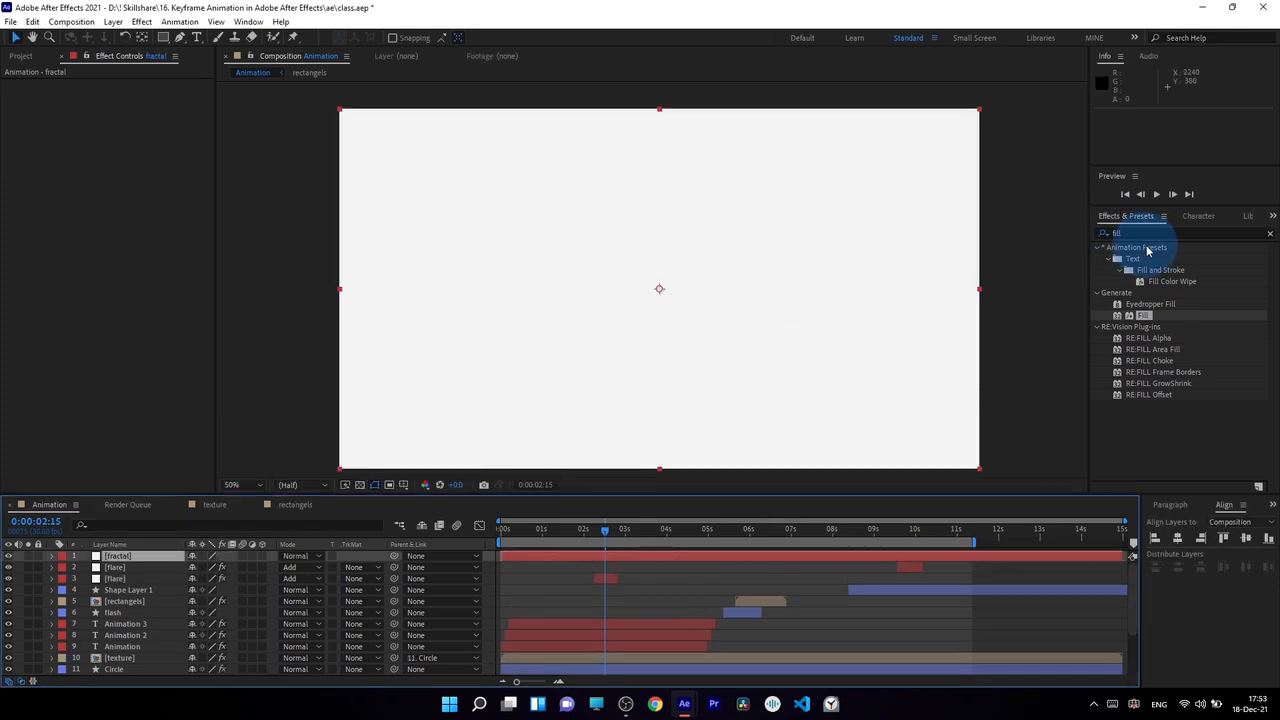
# Find the Fractal Noise effect and apply it to the fractal layer.
pyautogui.write('fra')
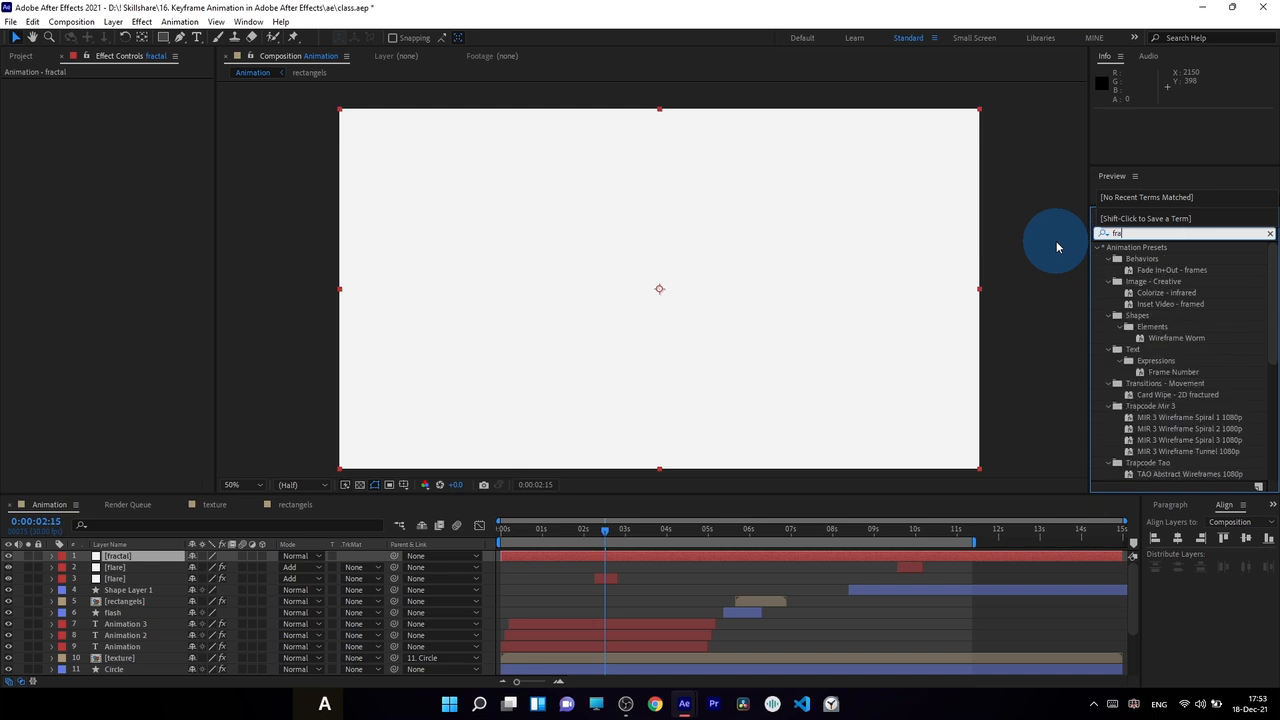
pyautogui.write('ctal')
pyautogui.moveTo(1155, 304); pyautogui.dragTo(148, 557)
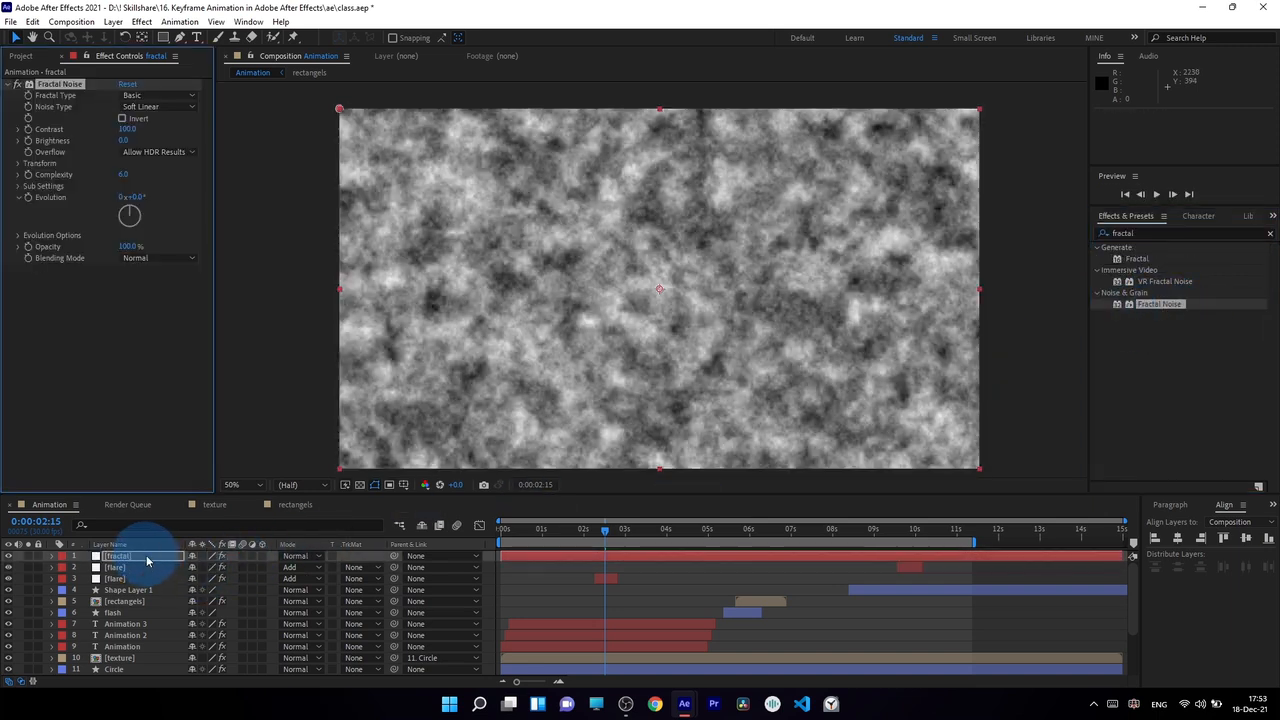
# Try the Rocky fractal type on the Fractal Noise effect and settle on Subscale.
pyautogui.click(154, 98)
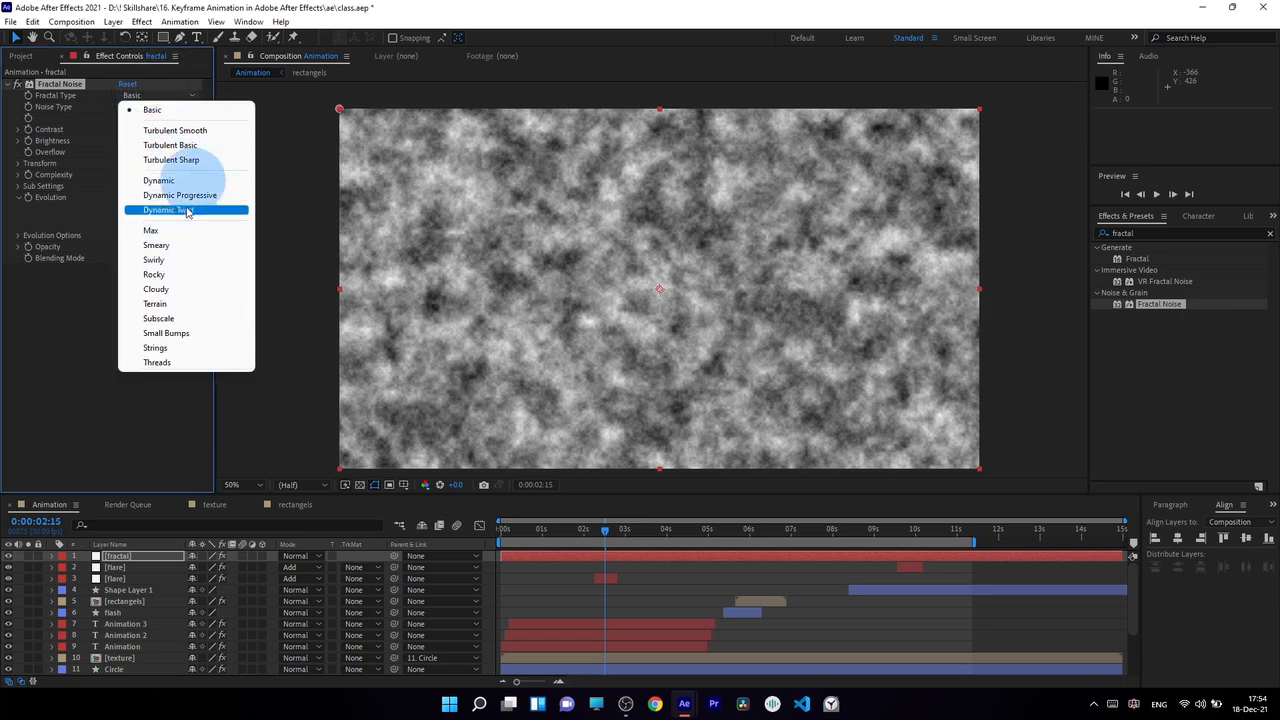
pyautogui.click(213, 276)
pyautogui.click(152, 97)
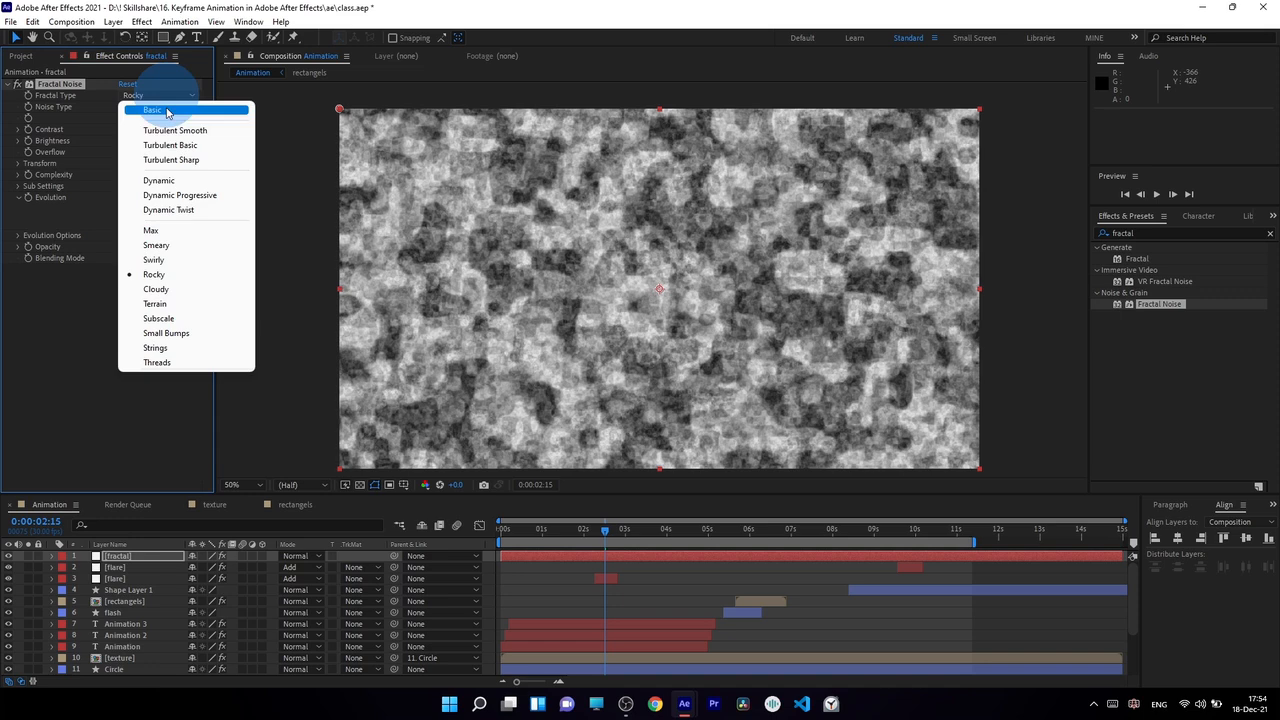
pyautogui.click(177, 322)
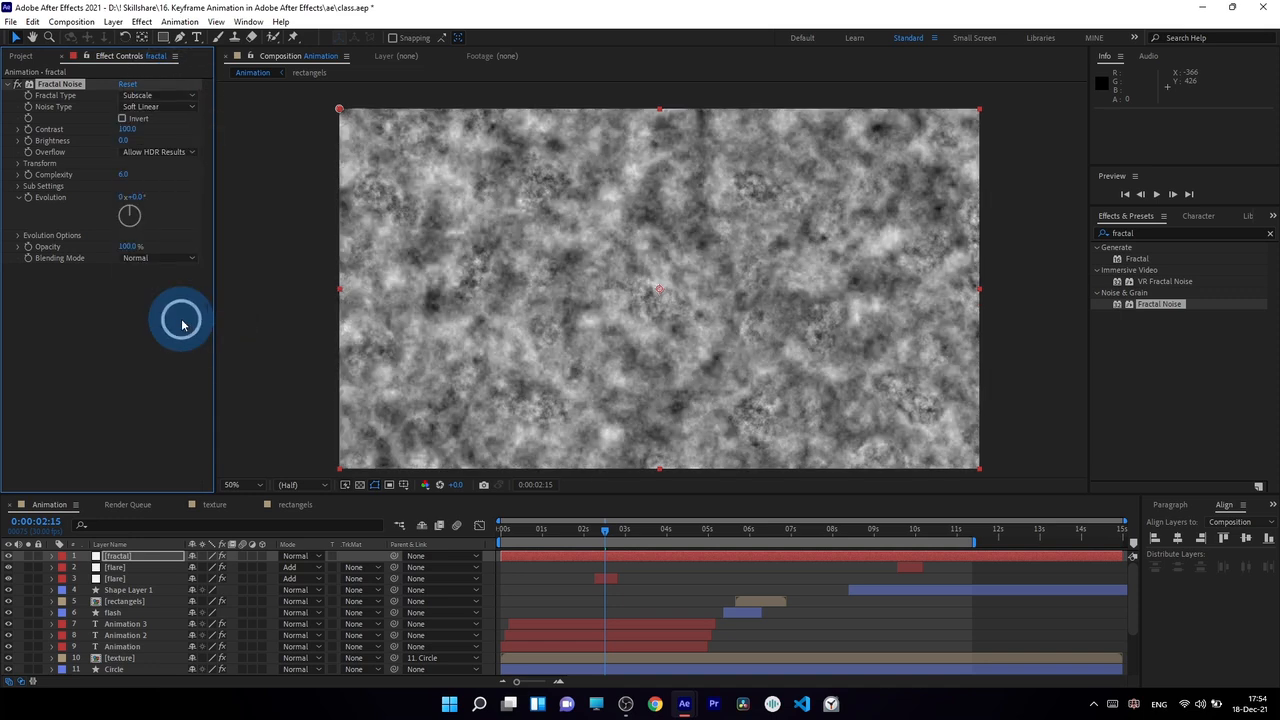
pyautogui.click(136, 131)
pyautogui.click(126, 174)
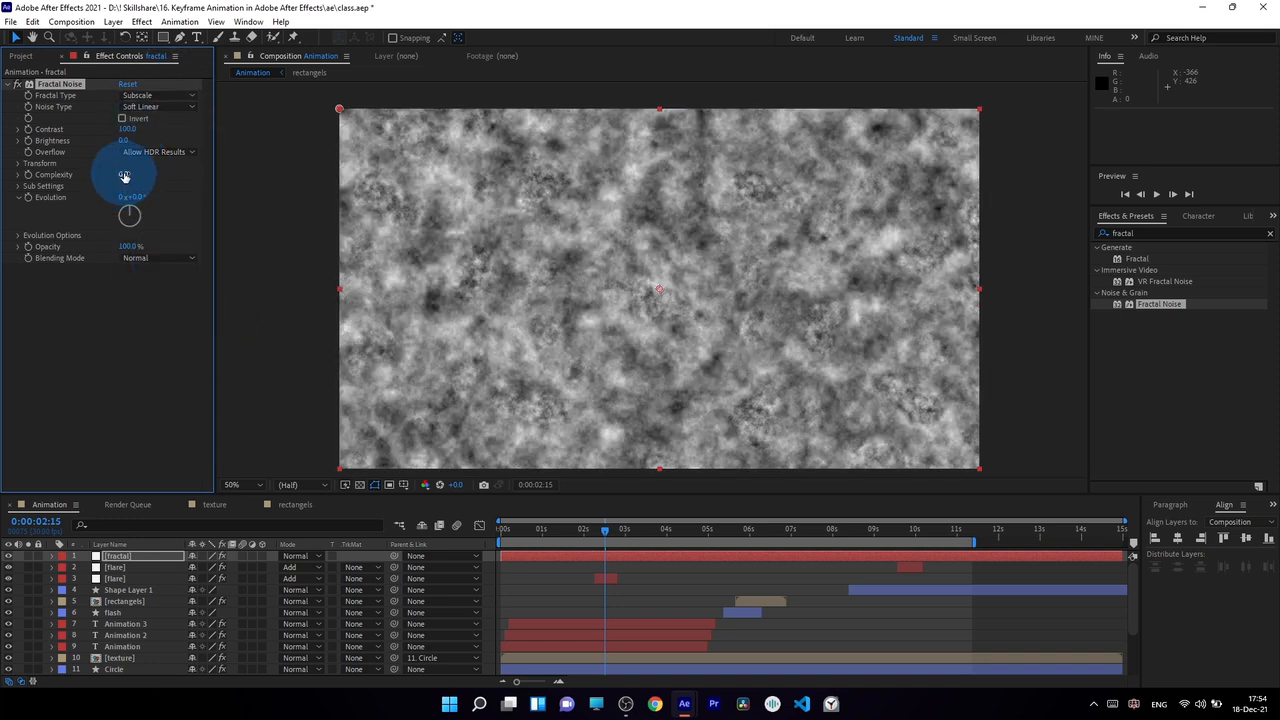
# Set the Fractal Noise effect's complexity to 1 and its contrast to 260.
pyautogui.write('1')
pyautogui.press('Return')
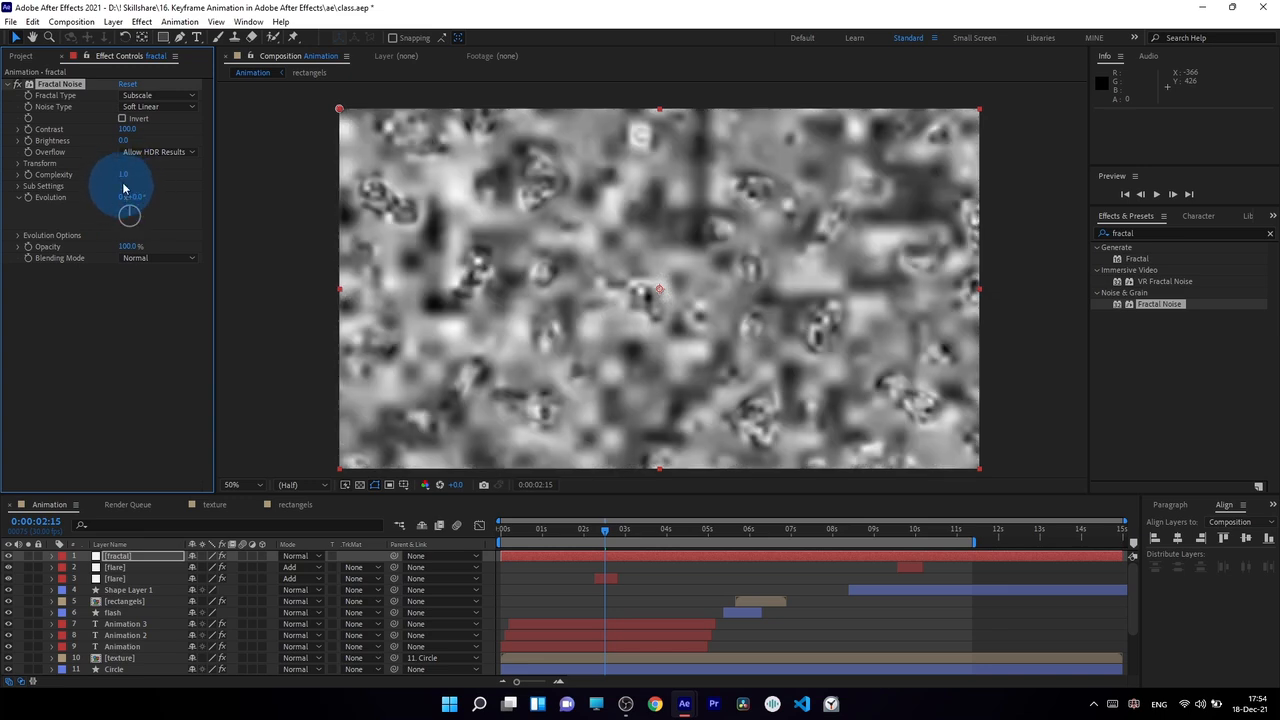
pyautogui.moveTo(124, 130); pyautogui.dragTo(180, 133)
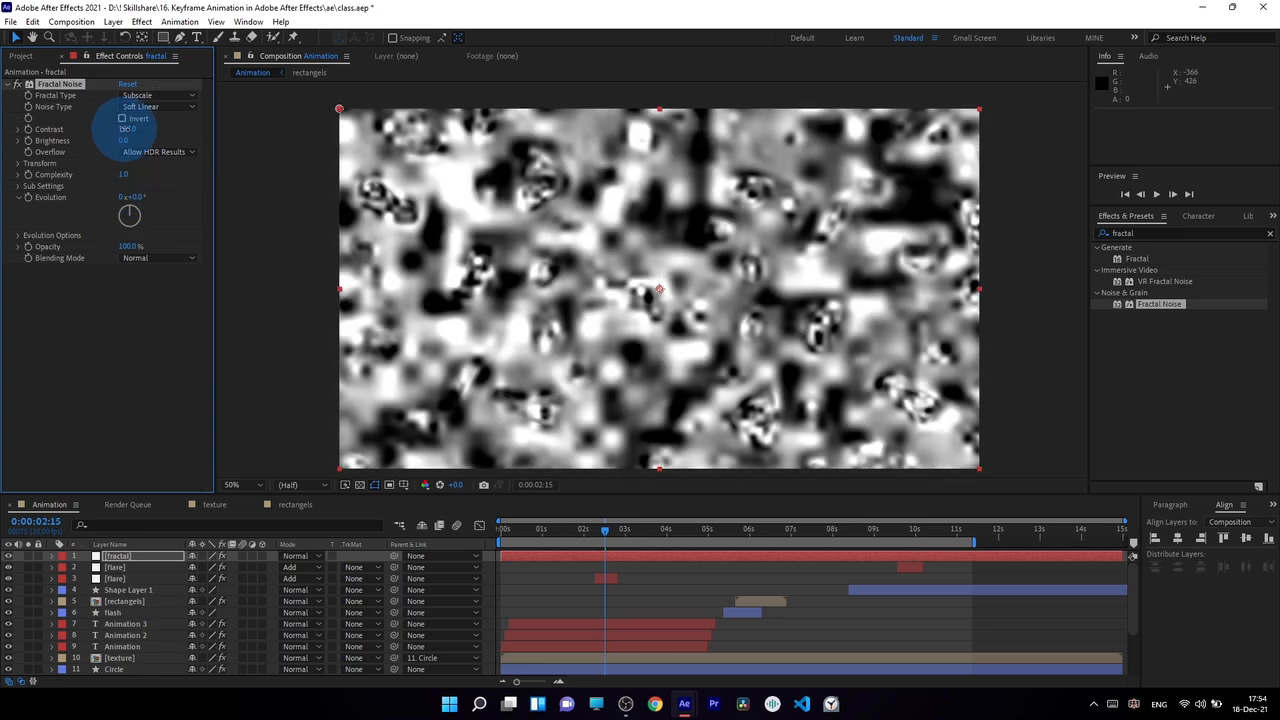
pyautogui.click(125, 130)
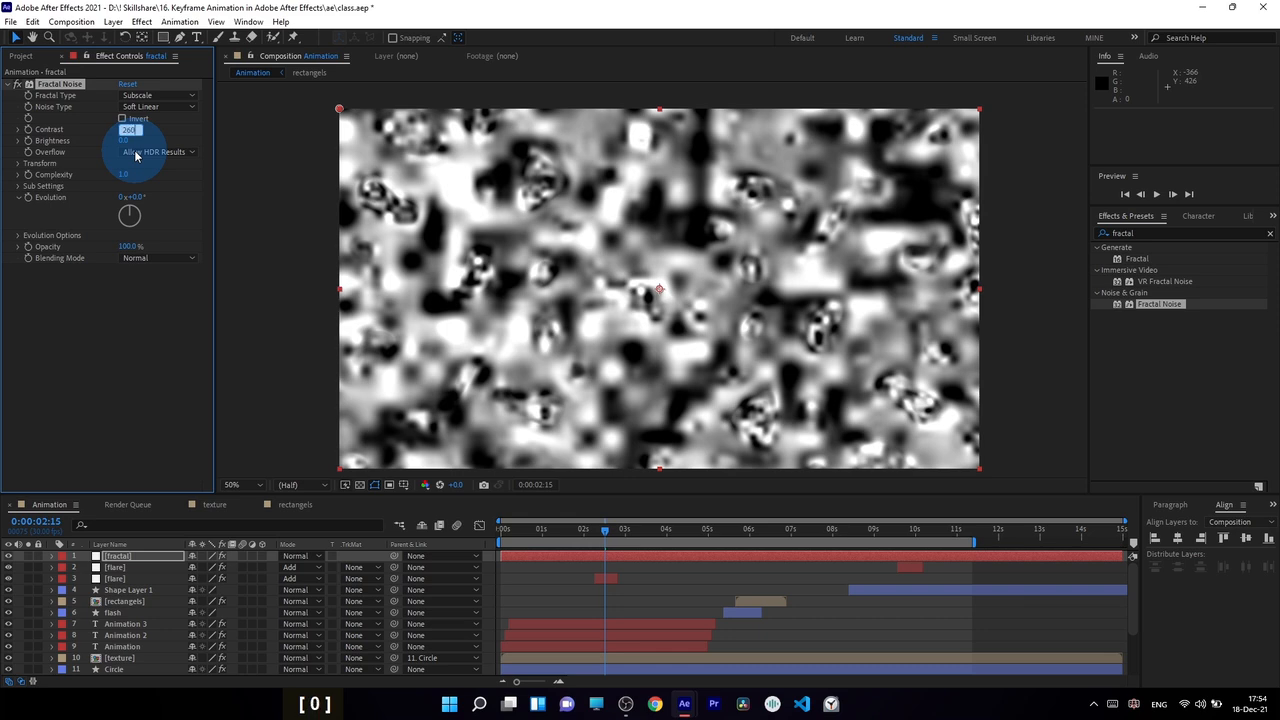
pyautogui.write('260')
pyautogui.press('Return')
# Lower the Fractal Noise effect's brightness to -115.
pyautogui.moveTo(124, 141); pyautogui.dragTo(85, 143)
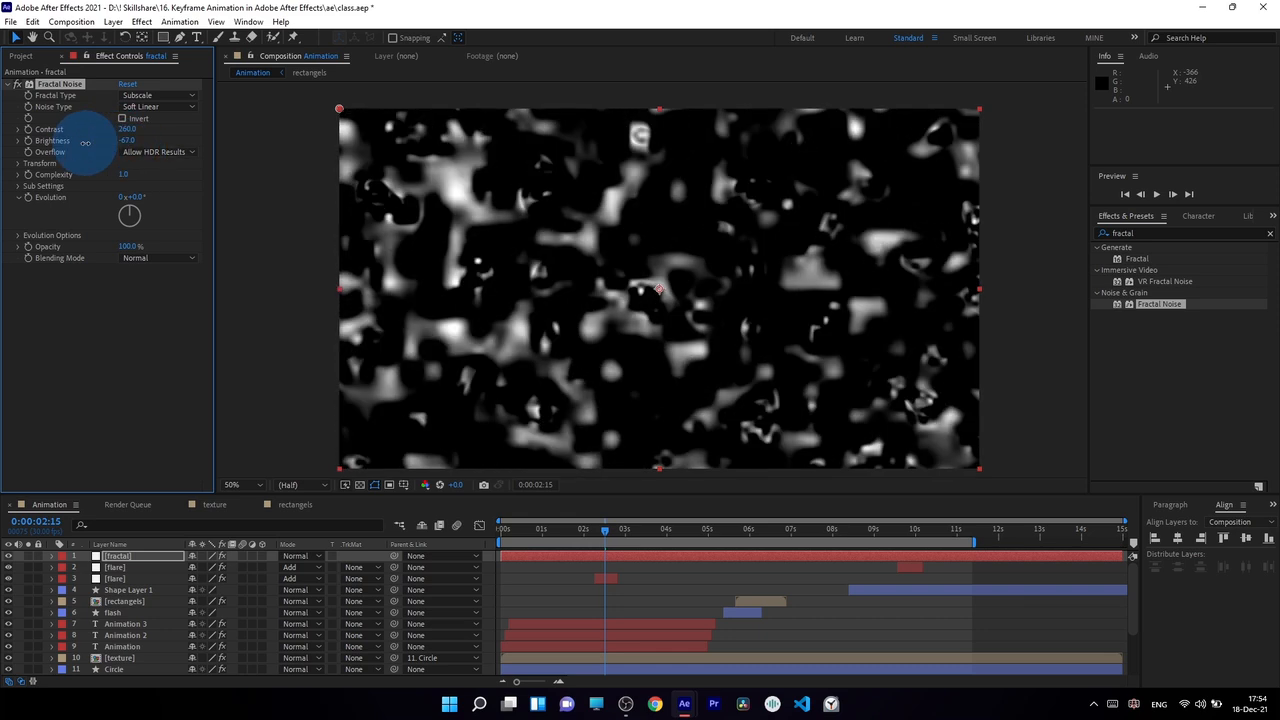
pyautogui.click(127, 141)
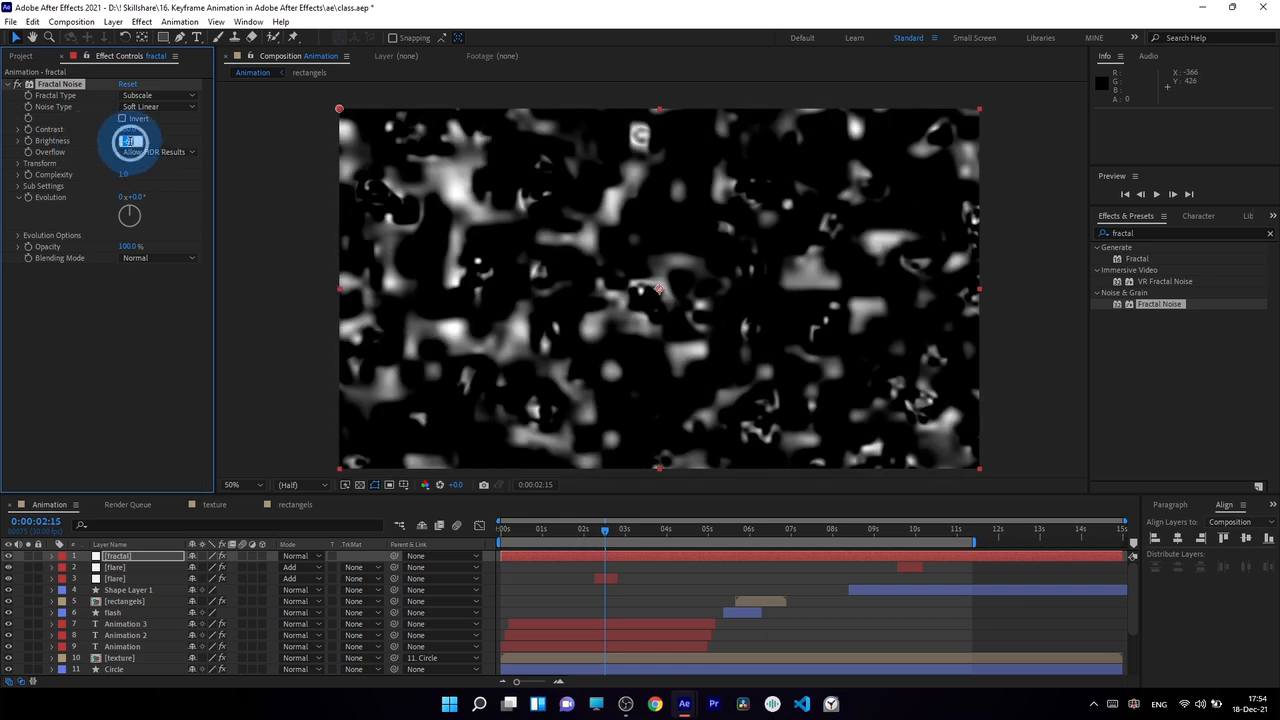
pyautogui.write('115.0')
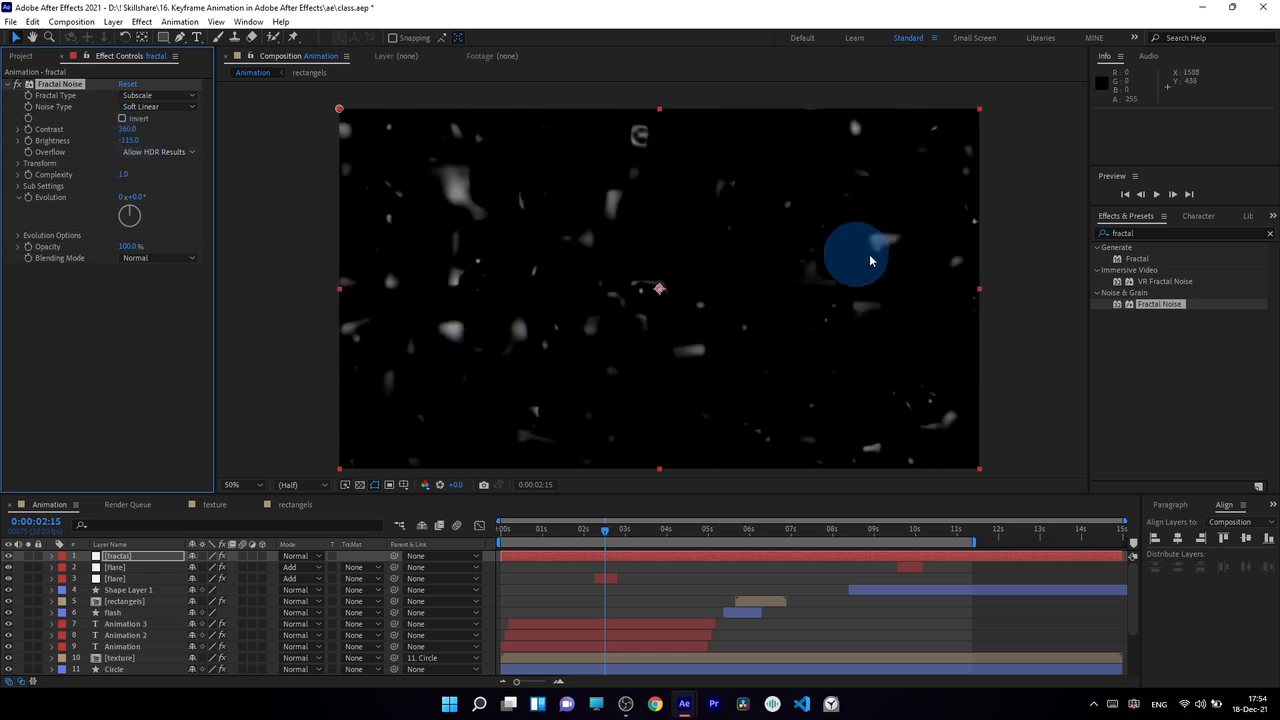
# Reduce the Fractal Noise effect's uniform scale to 4 in its transform settings.
pyautogui.click(17, 164)
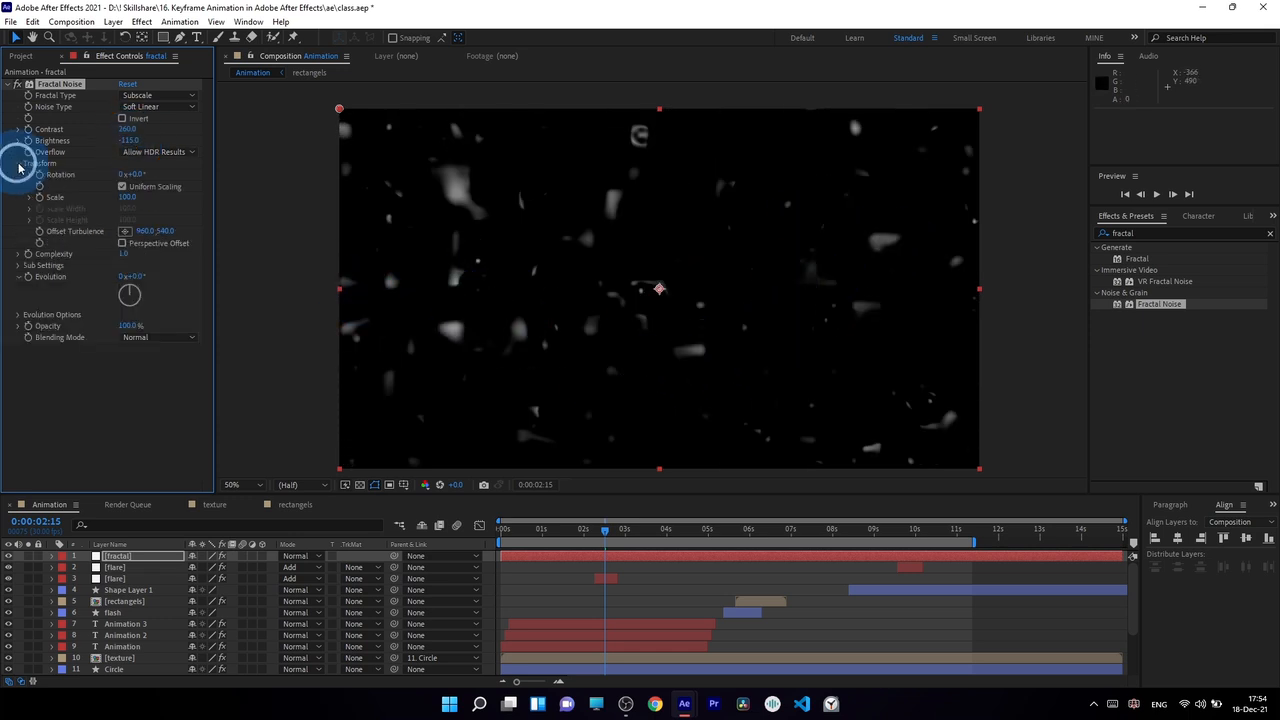
pyautogui.moveTo(126, 197); pyautogui.dragTo(73, 202)
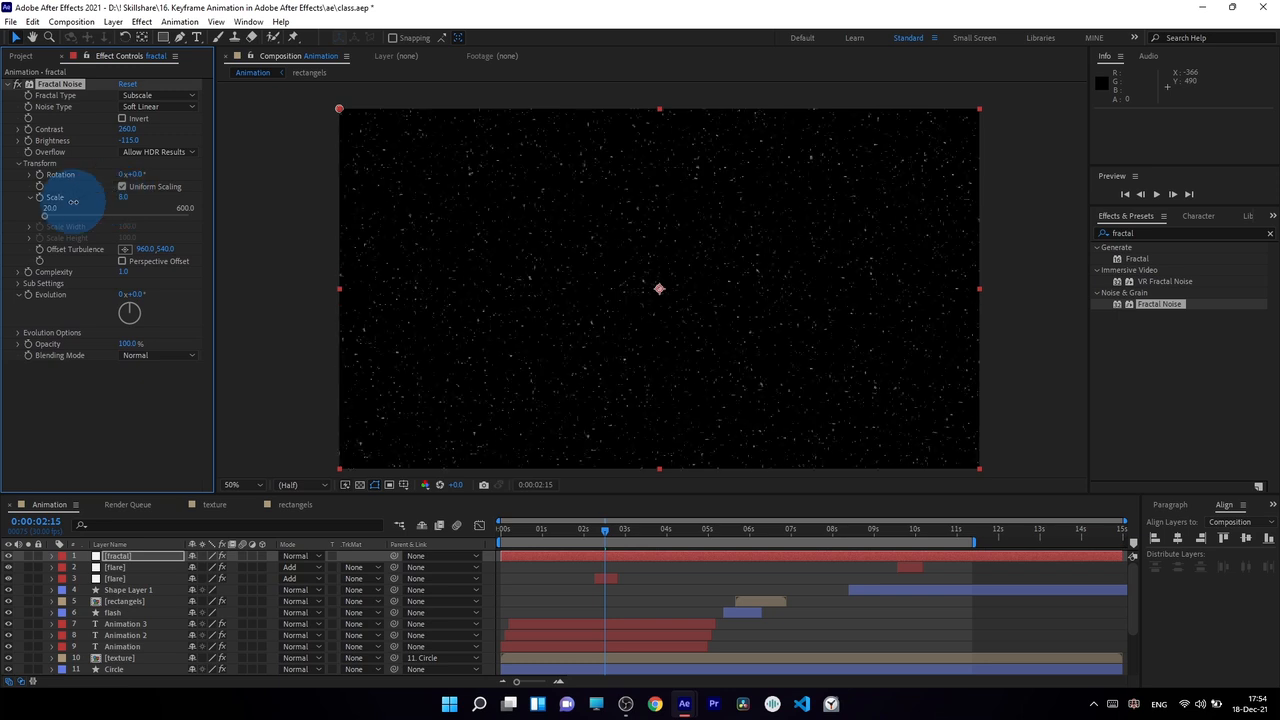
pyautogui.click(123, 197)
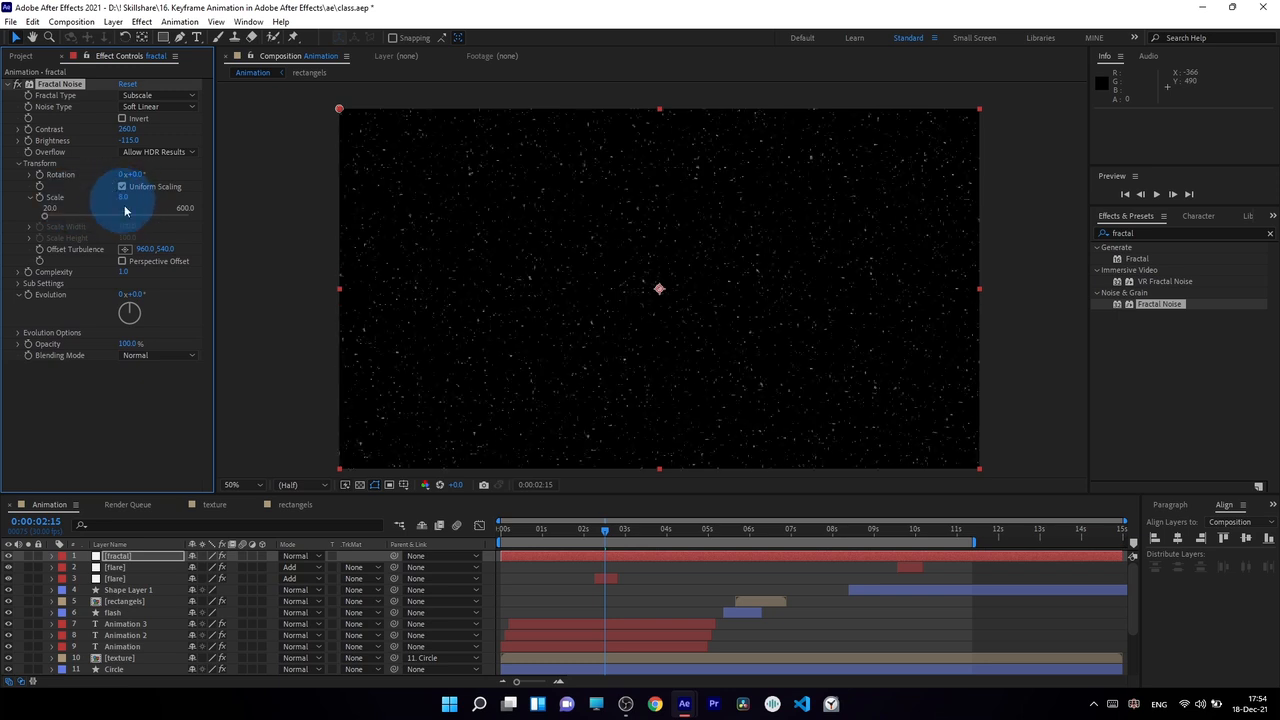
pyautogui.write('4')
pyautogui.press('Return')
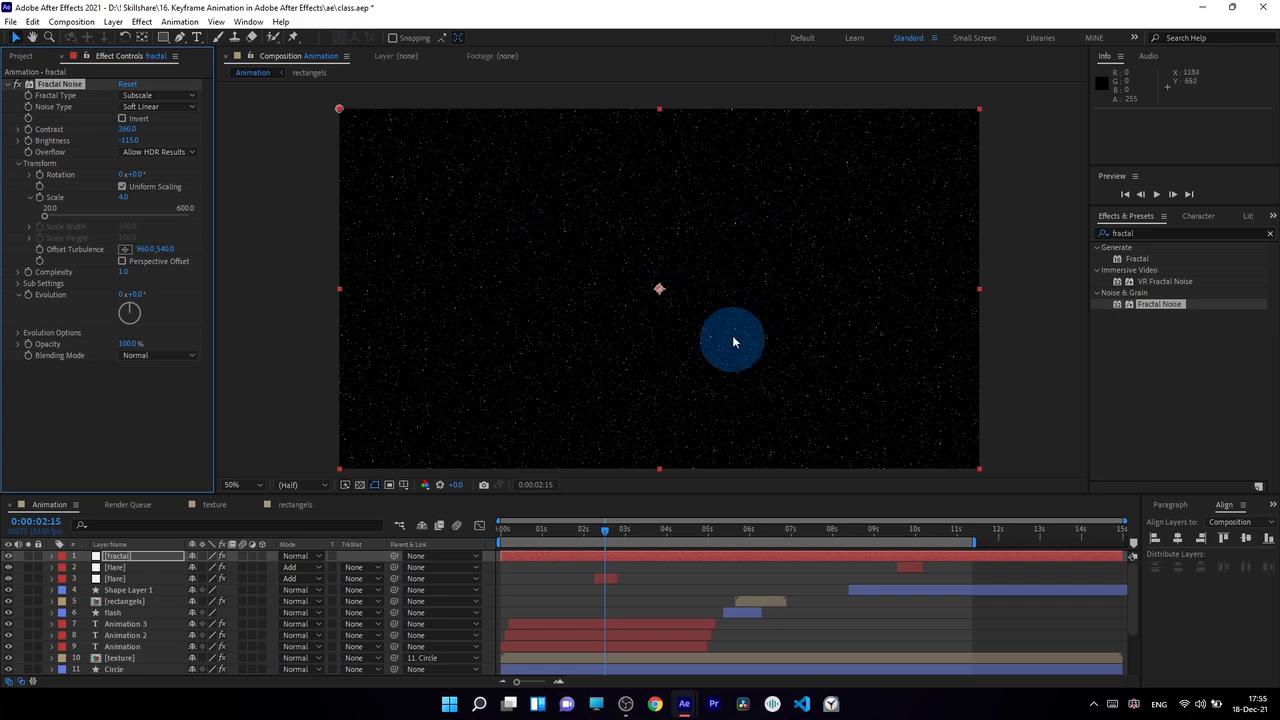
# Find the Linear Wipe transition effect and apply it to the fractal layer.
pyautogui.click(1140, 233)
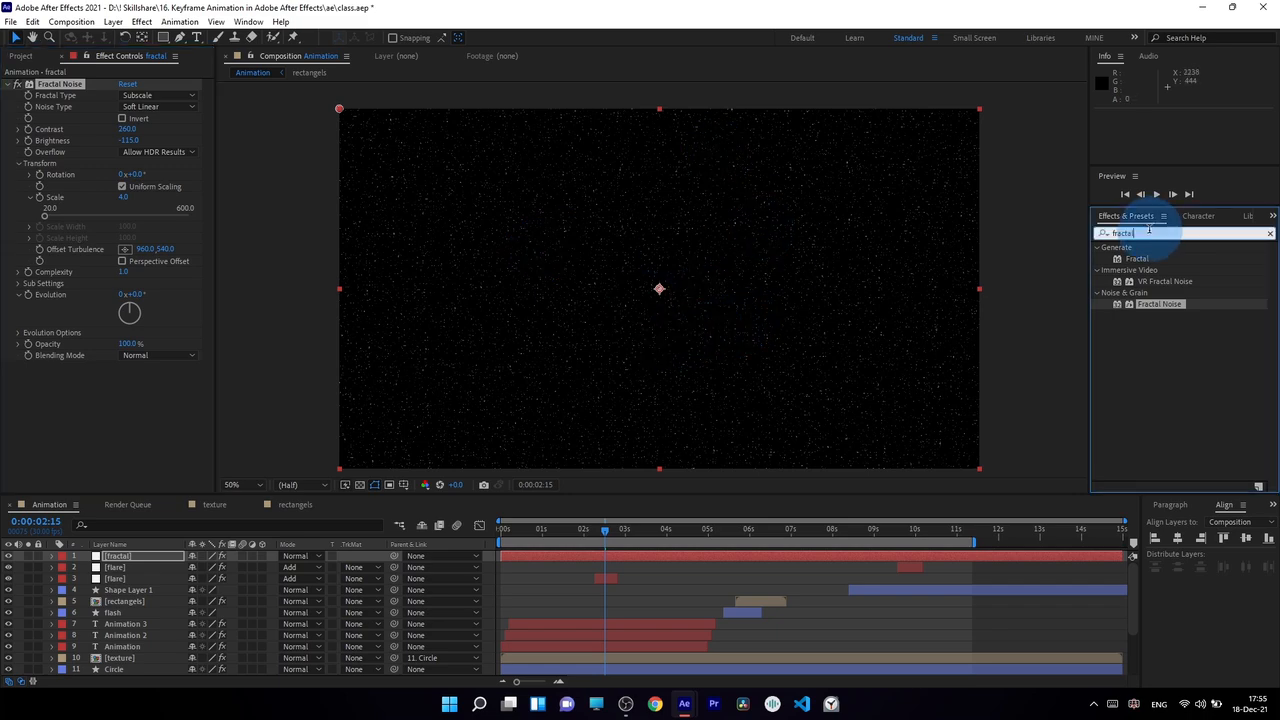
pyautogui.write('lin')
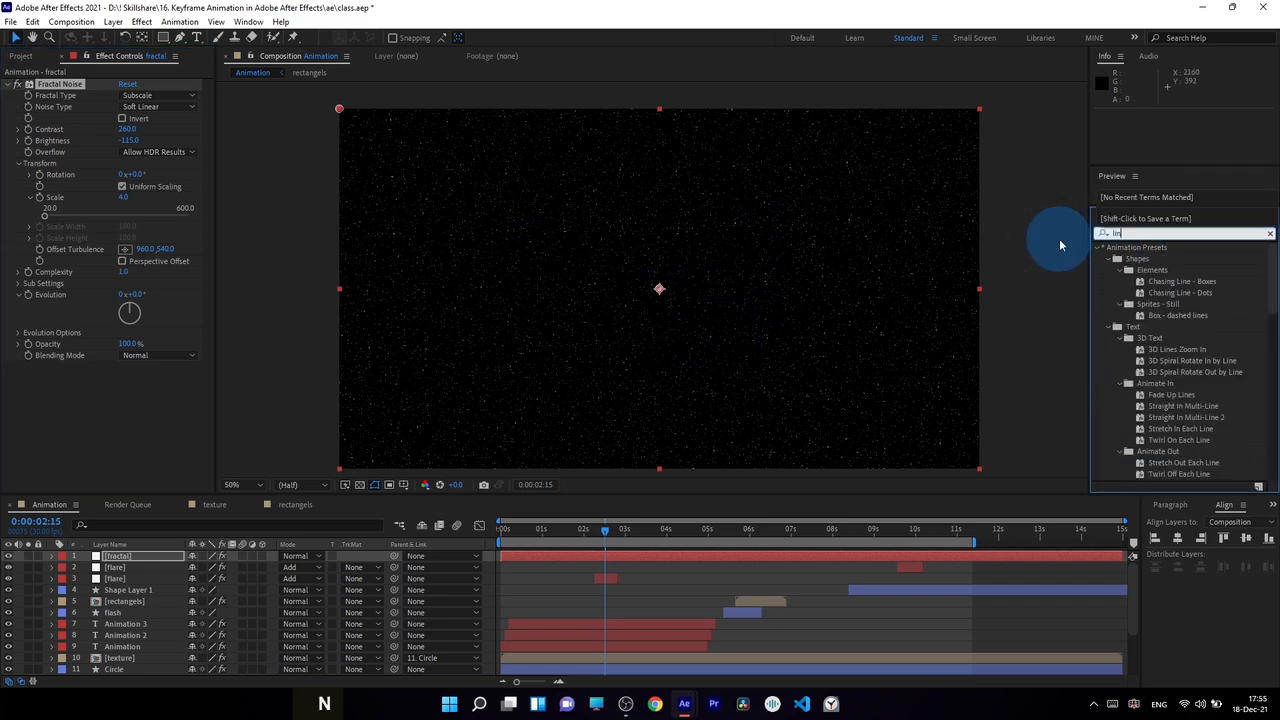
pyautogui.write('ear')
pyautogui.click(1114, 334)
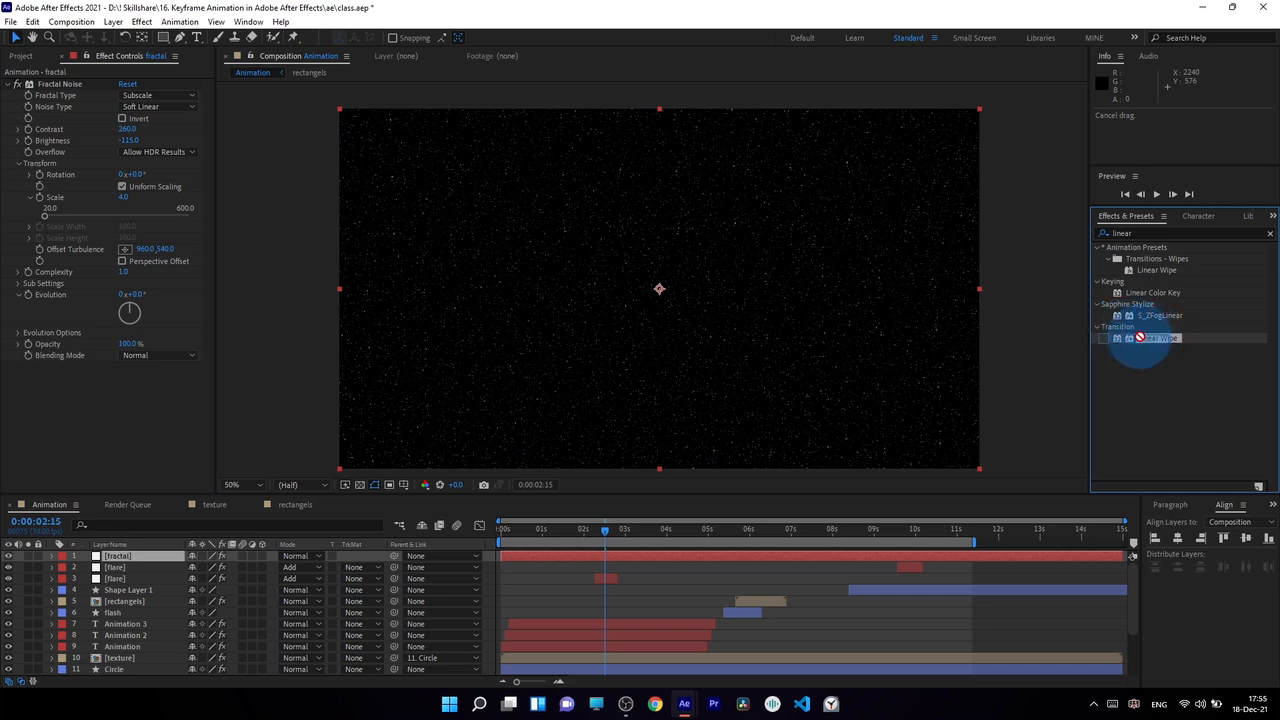
pyautogui.moveTo(1137, 343); pyautogui.dragTo(730, 432)
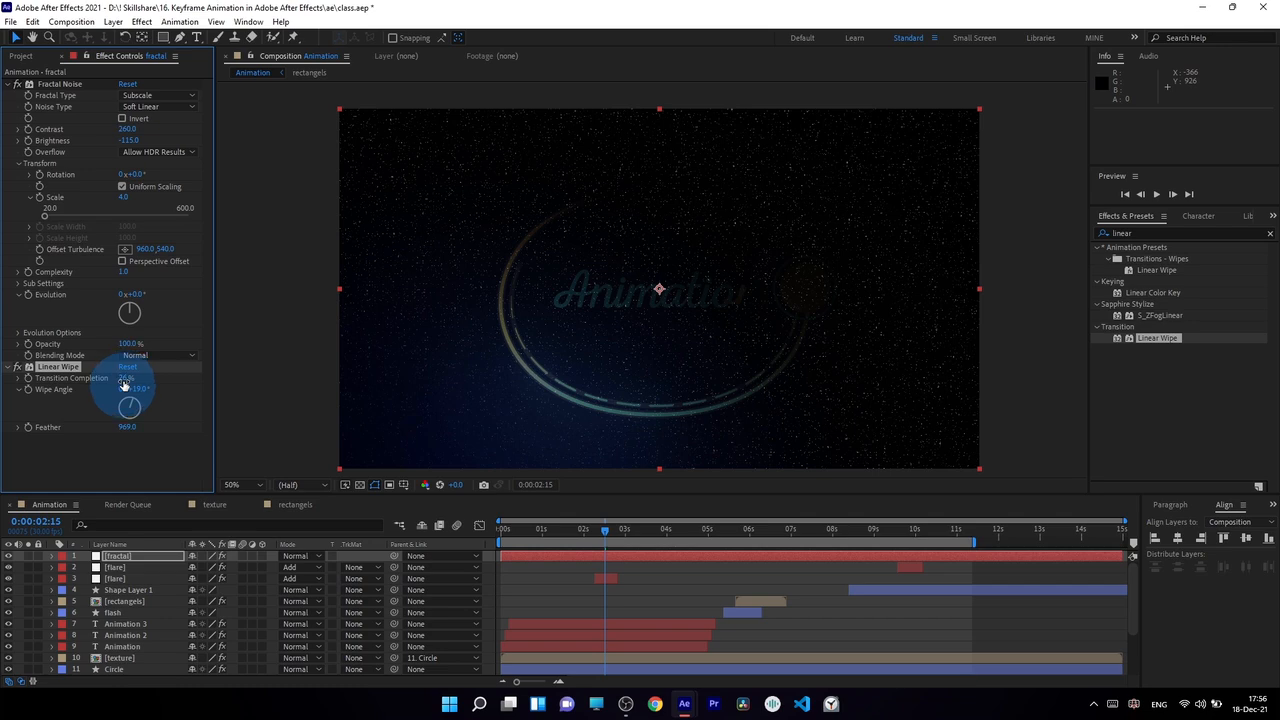
# Set the Linear Wipe's transition completion to 34% and the fractal layer's blending mode to Screen.
pyautogui.moveTo(127, 378); pyautogui.dragTo(137, 366)
pyautogui.click(140, 556)
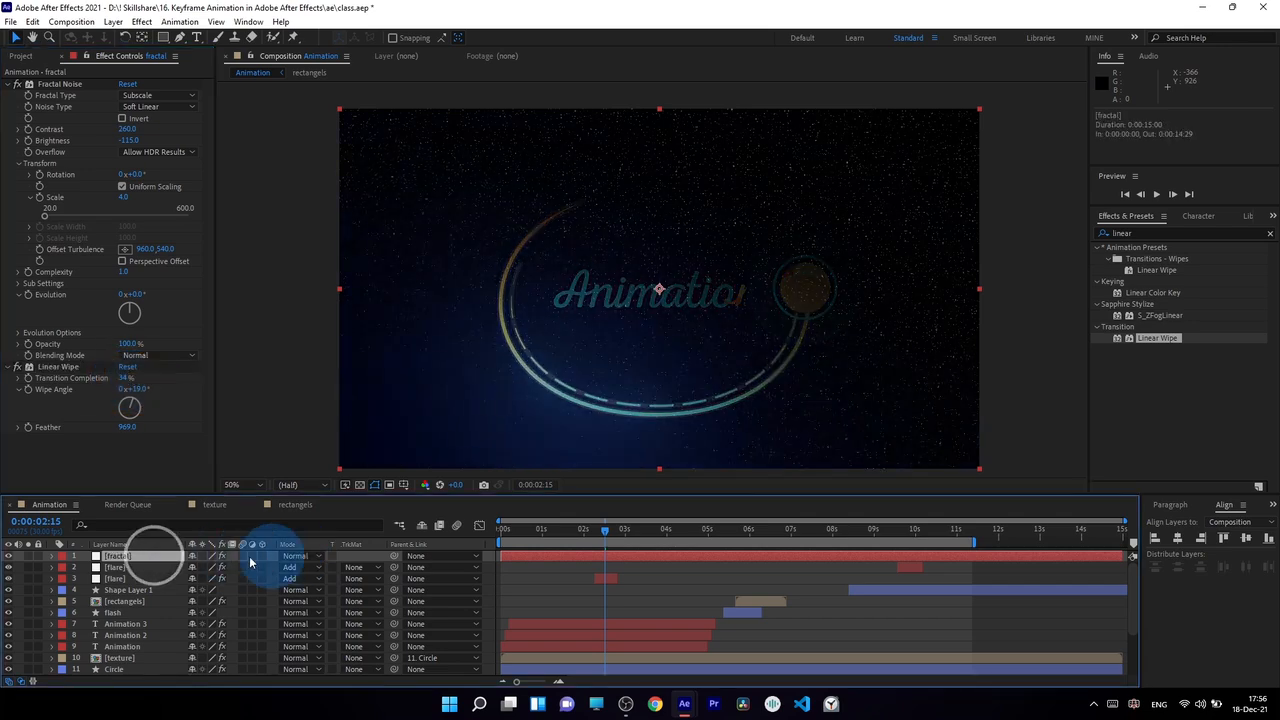
pyautogui.click(291, 556)
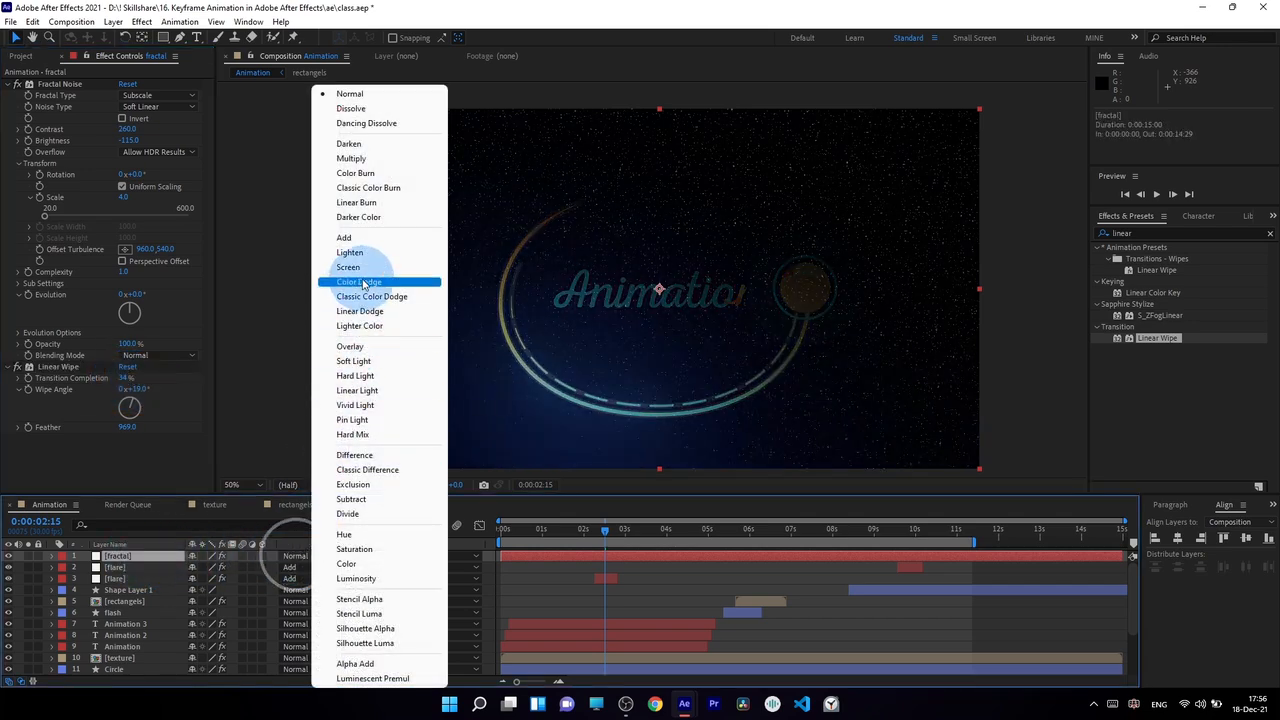
pyautogui.click(368, 270)
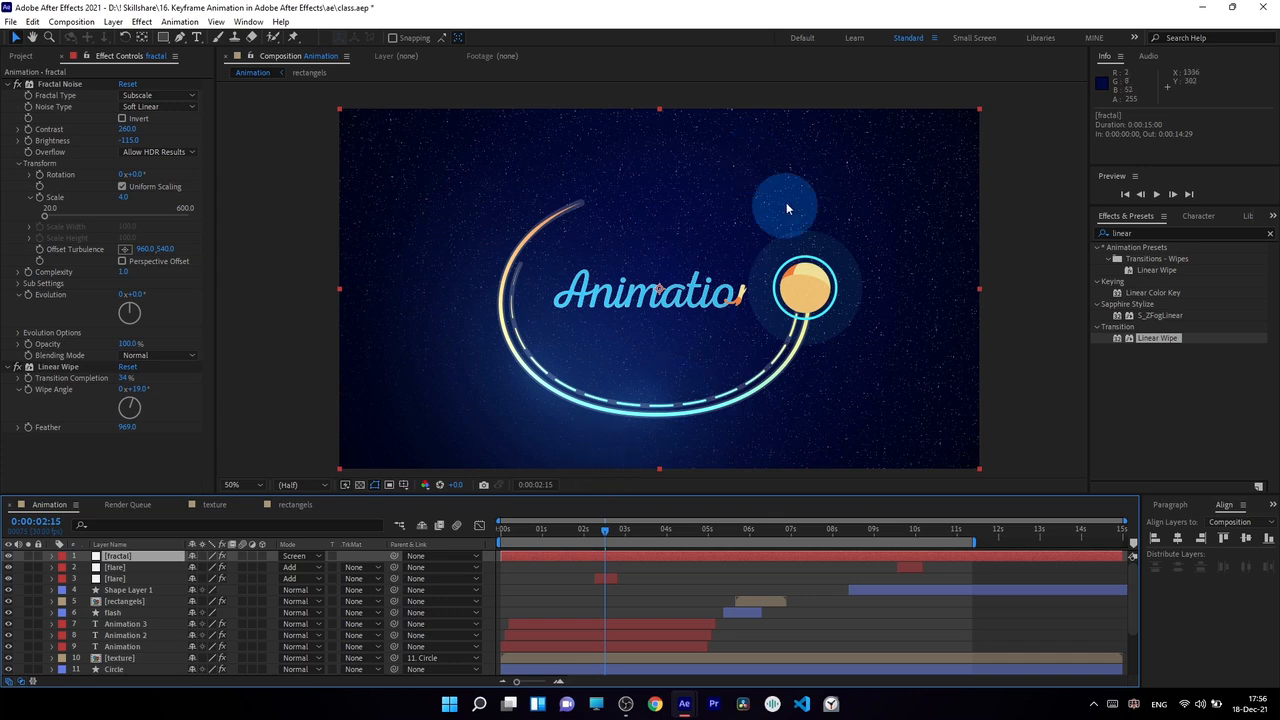
# Adjust the Linear Wipe to 43% completion, 10° angle and 1202 feather, and set the fractal layer's opacity to 66%.
pyautogui.moveTo(127, 427); pyautogui.dragTo(194, 449)
pyautogui.click(145, 560)
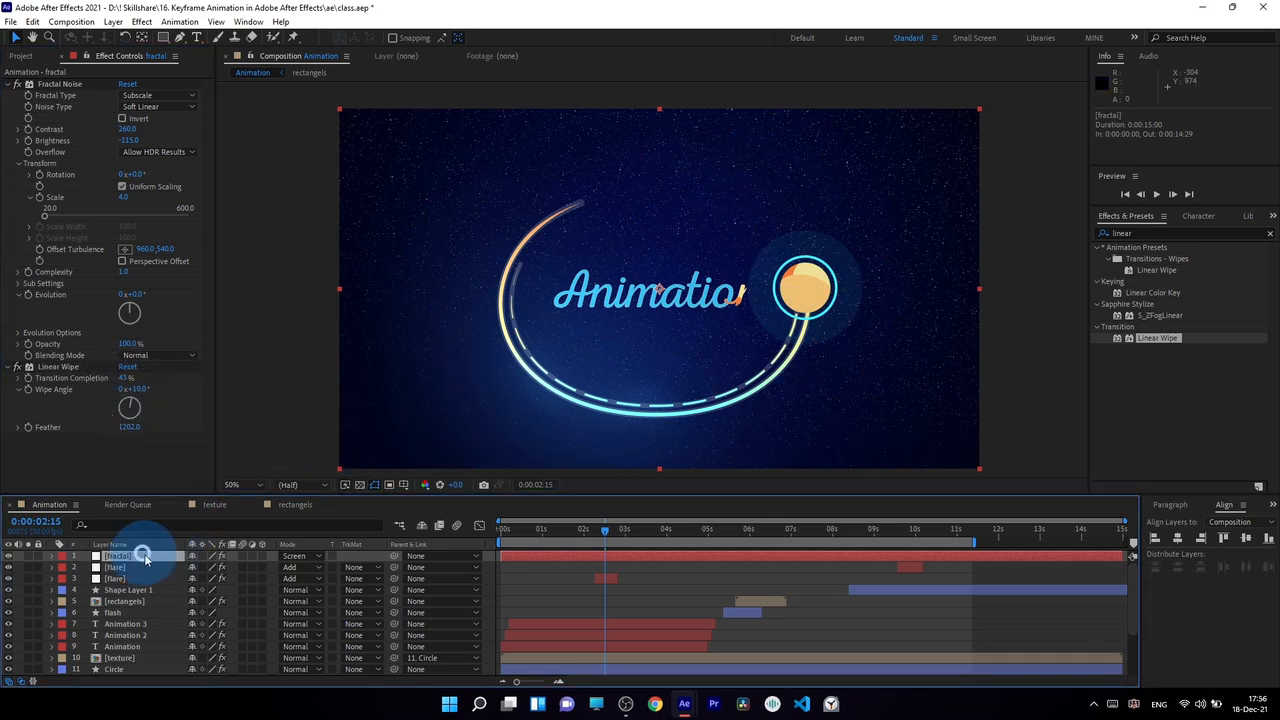
pyautogui.press('t')
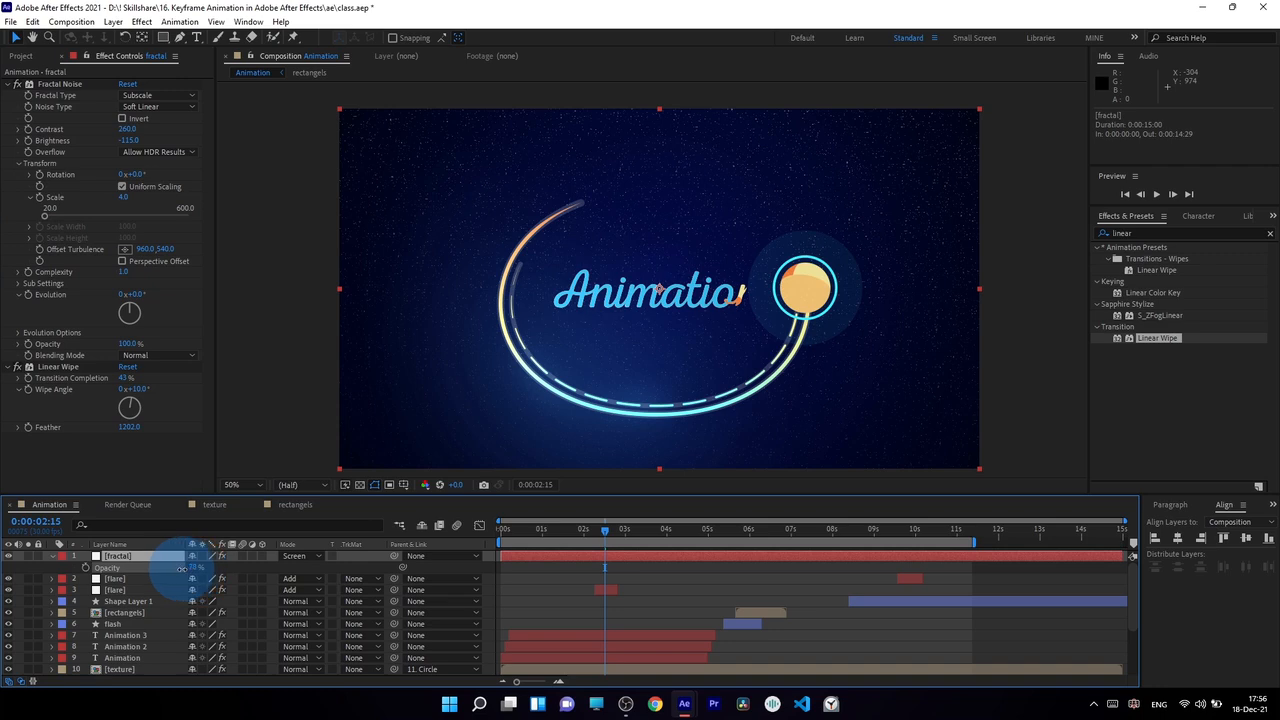
pyautogui.moveTo(177, 570); pyautogui.dragTo(179, 569)
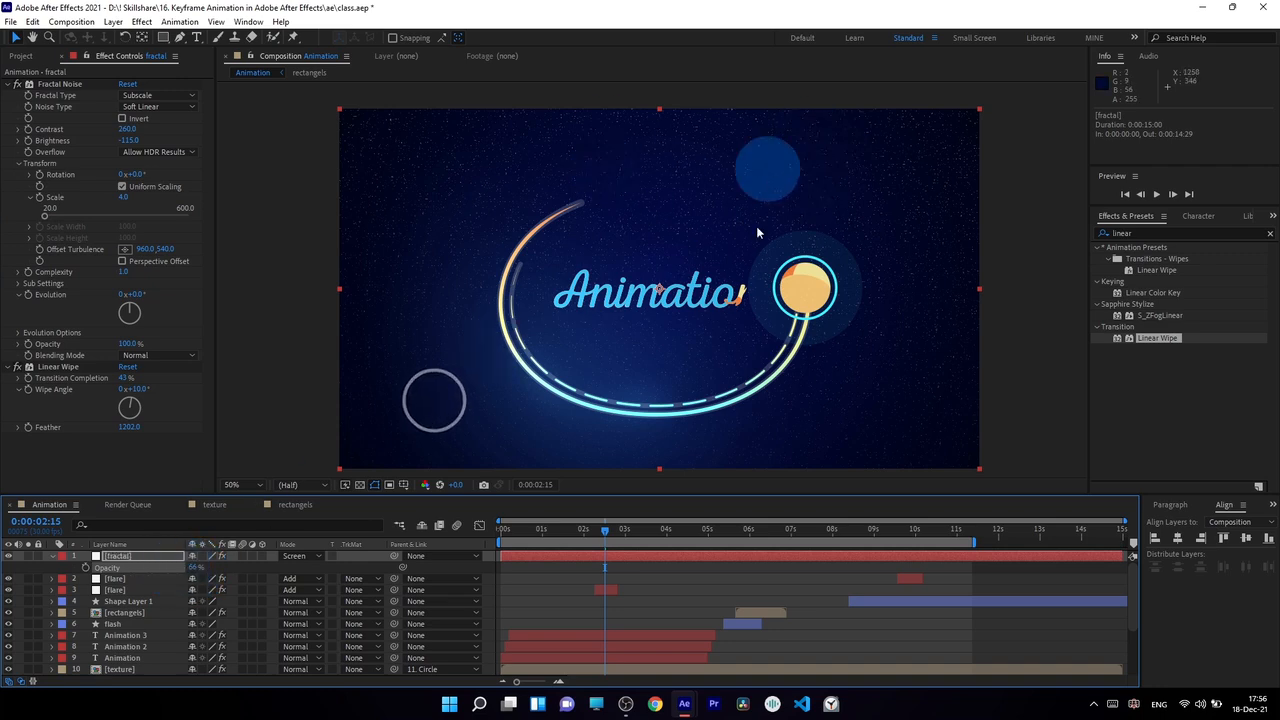
pyautogui.moveTo(512, 530); pyautogui.dragTo(649, 556)
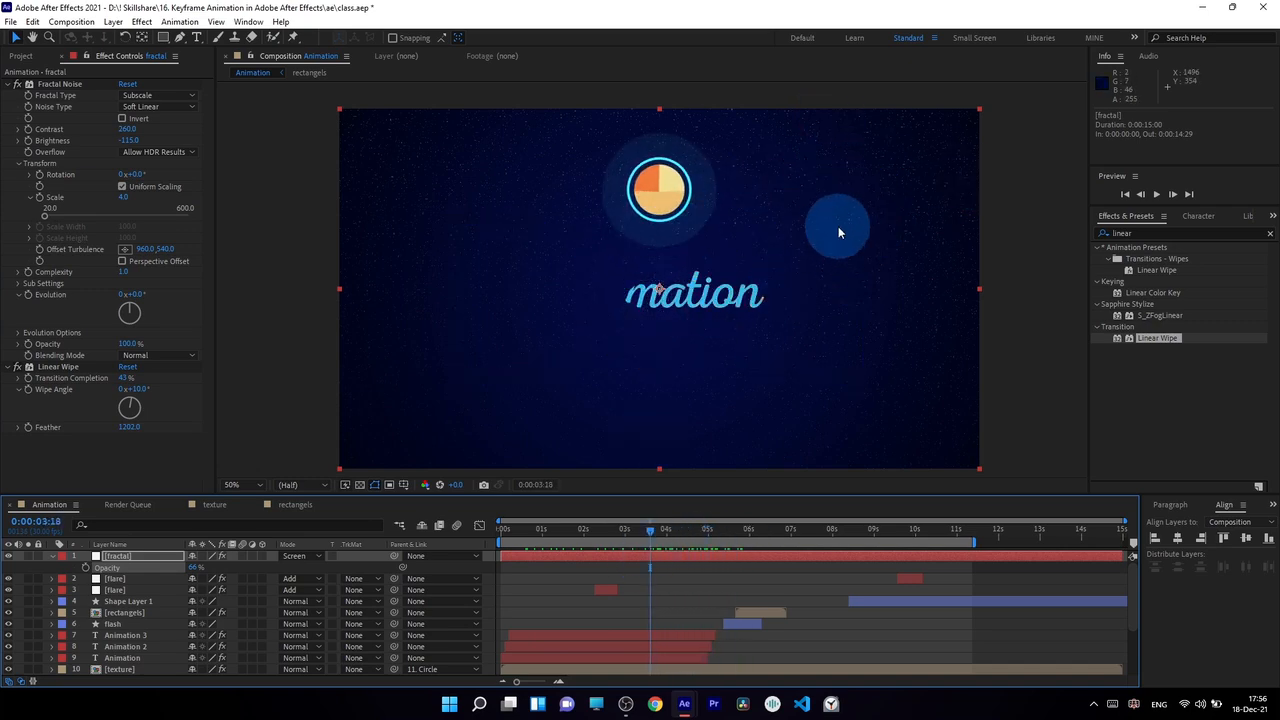
# Add the expression time*4 to the Fractal Noise effect's Random Seed and preview the animation.
pyautogui.click(23, 337)
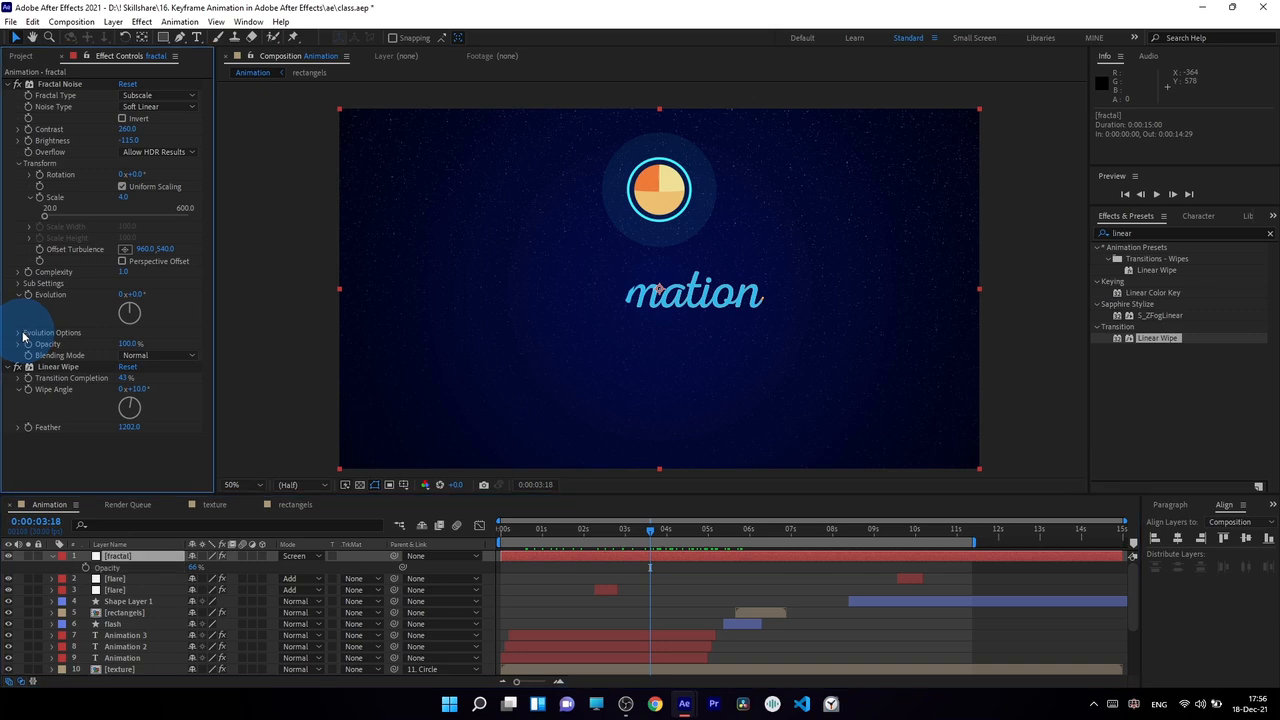
pyautogui.click(18, 332)
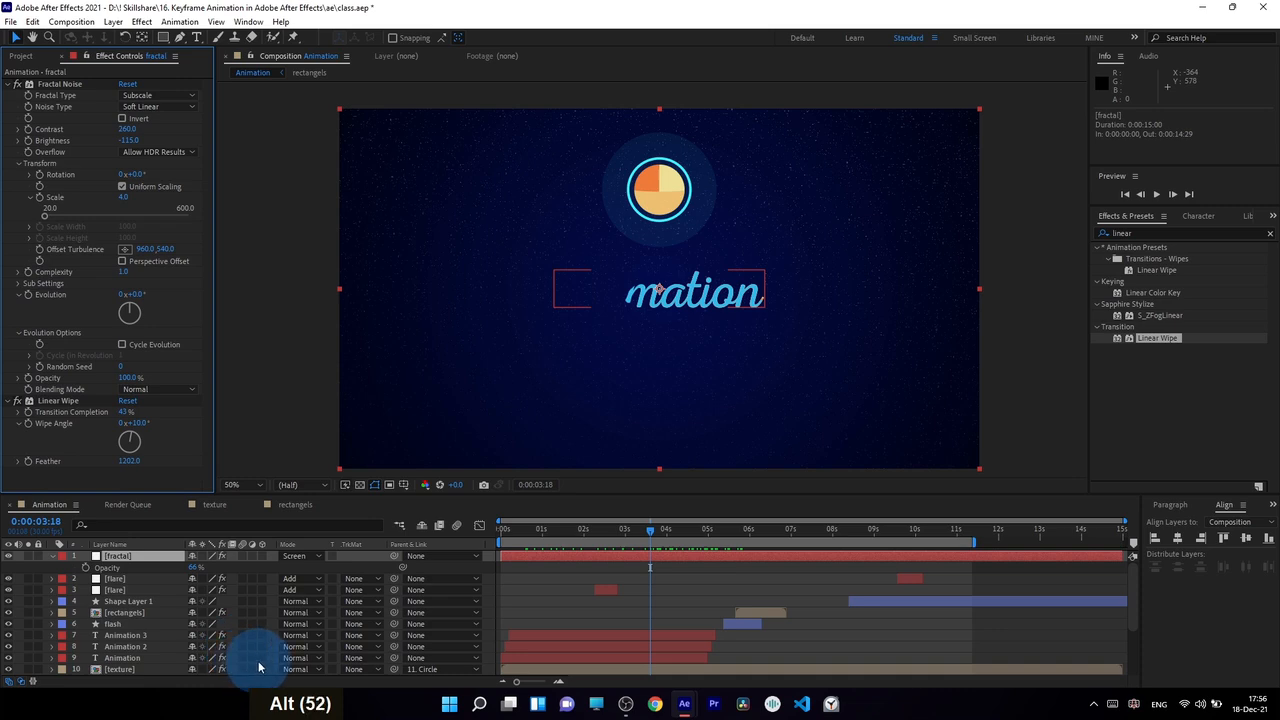
pyautogui.keyDown('alt'); pyautogui.click(30, 366); pyautogui.keyUp('alt')
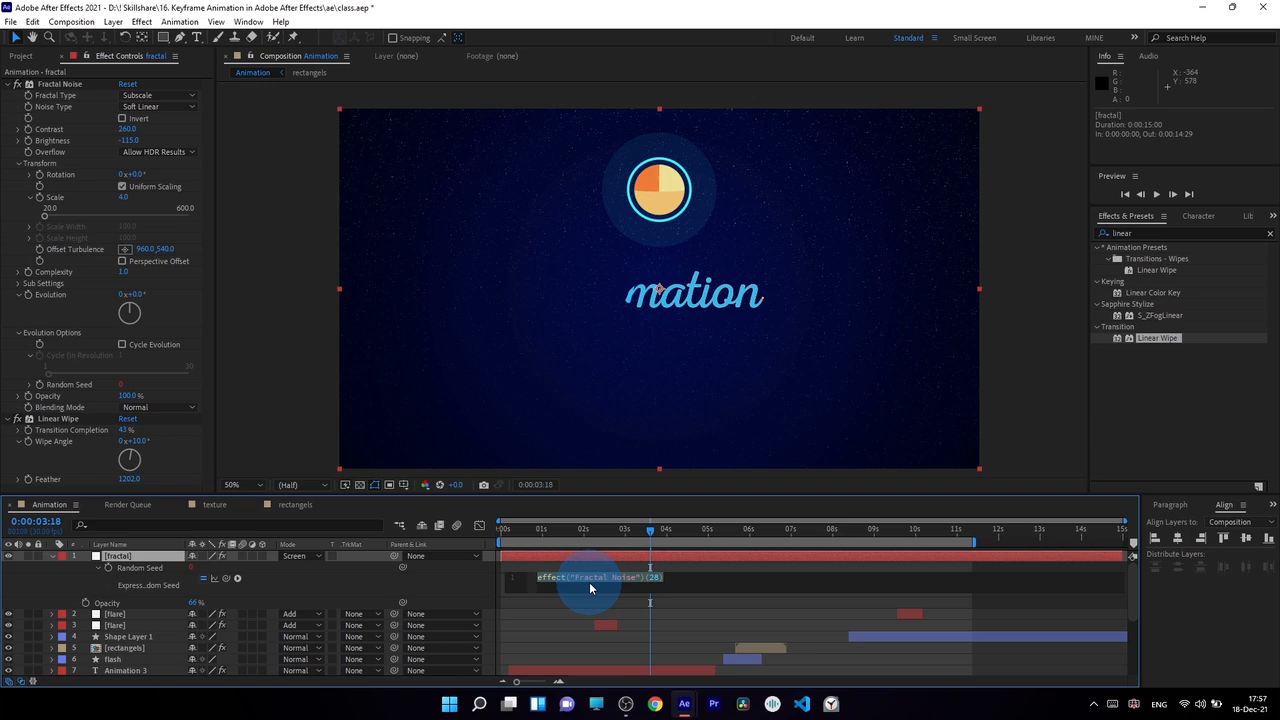
pyautogui.write('tim')
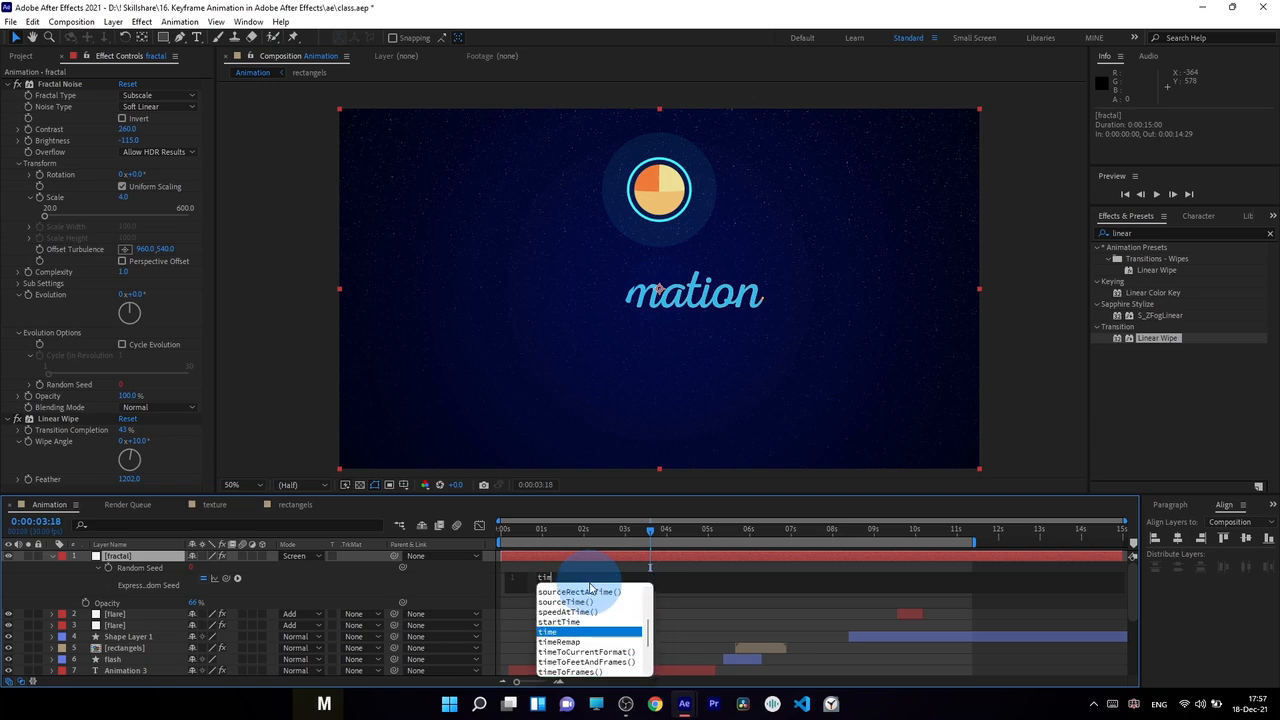
pyautogui.write('e*4')
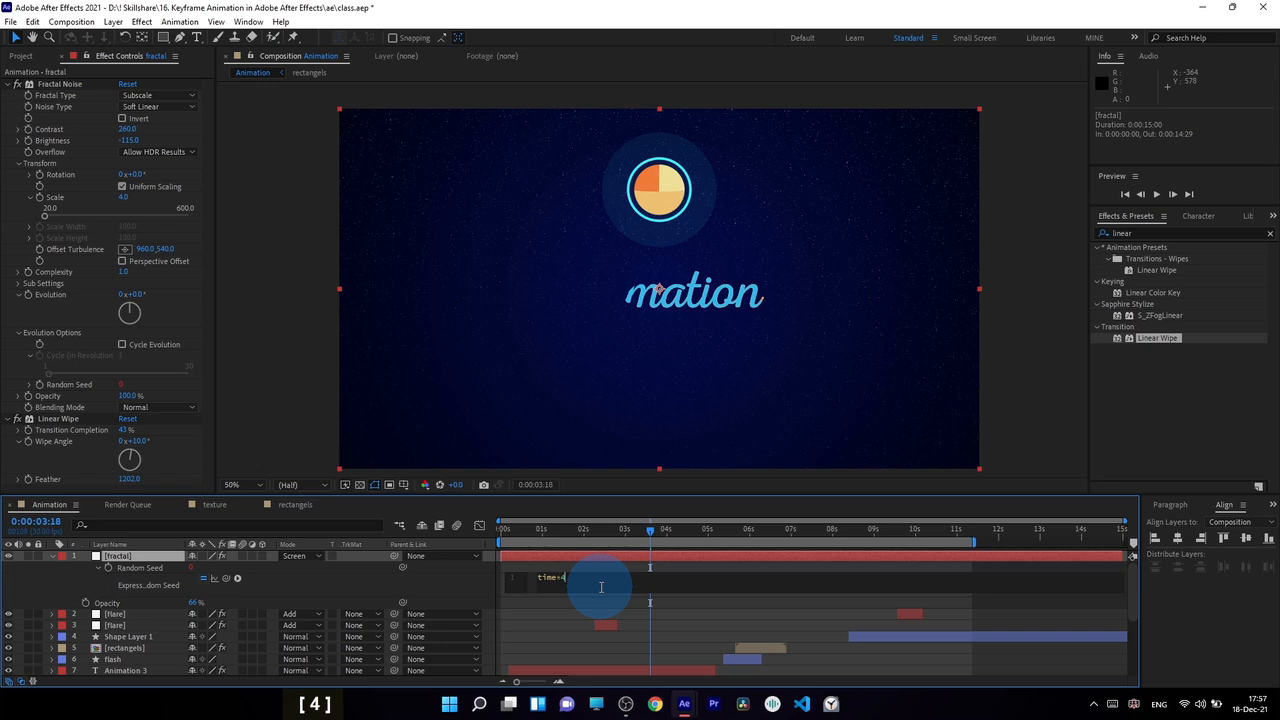
pyautogui.press('Return')
pyautogui.press('space')
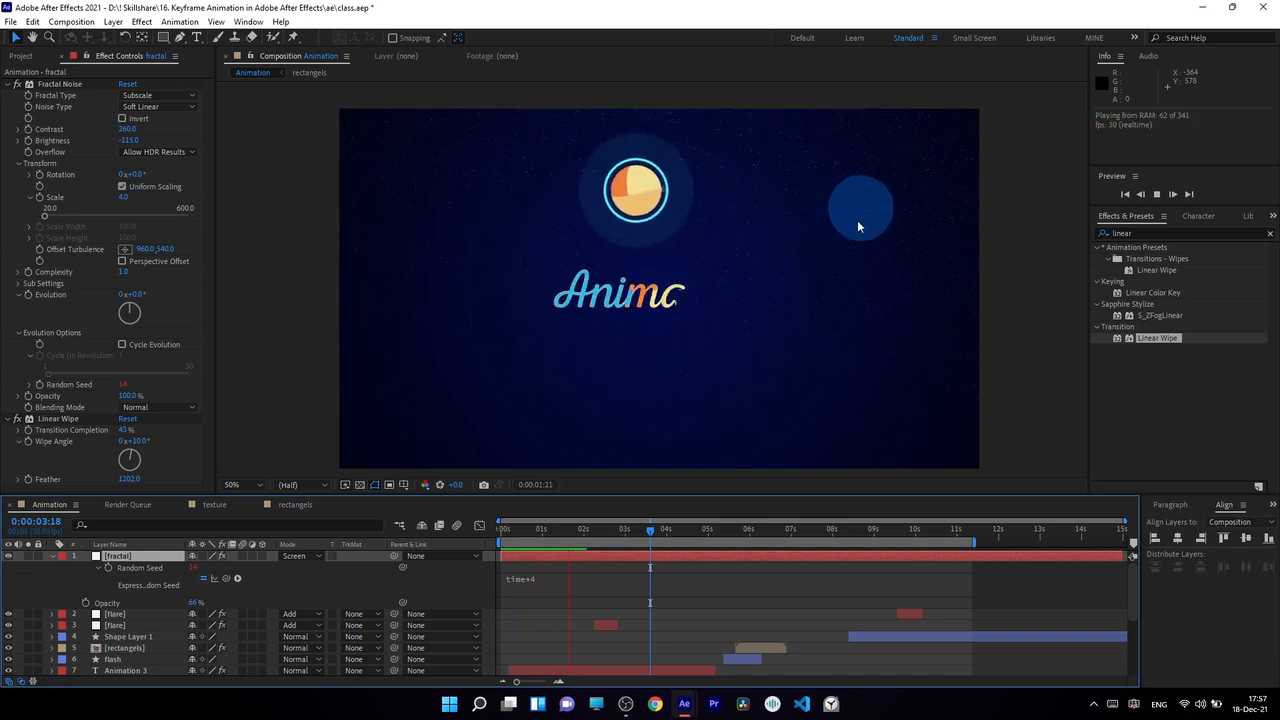
# Try the expression time*15 on the Random Seed and preview the twinkling speed.
pyautogui.moveTo(510, 528); pyautogui.dragTo(531, 529)
pyautogui.doubleClick(543, 579)
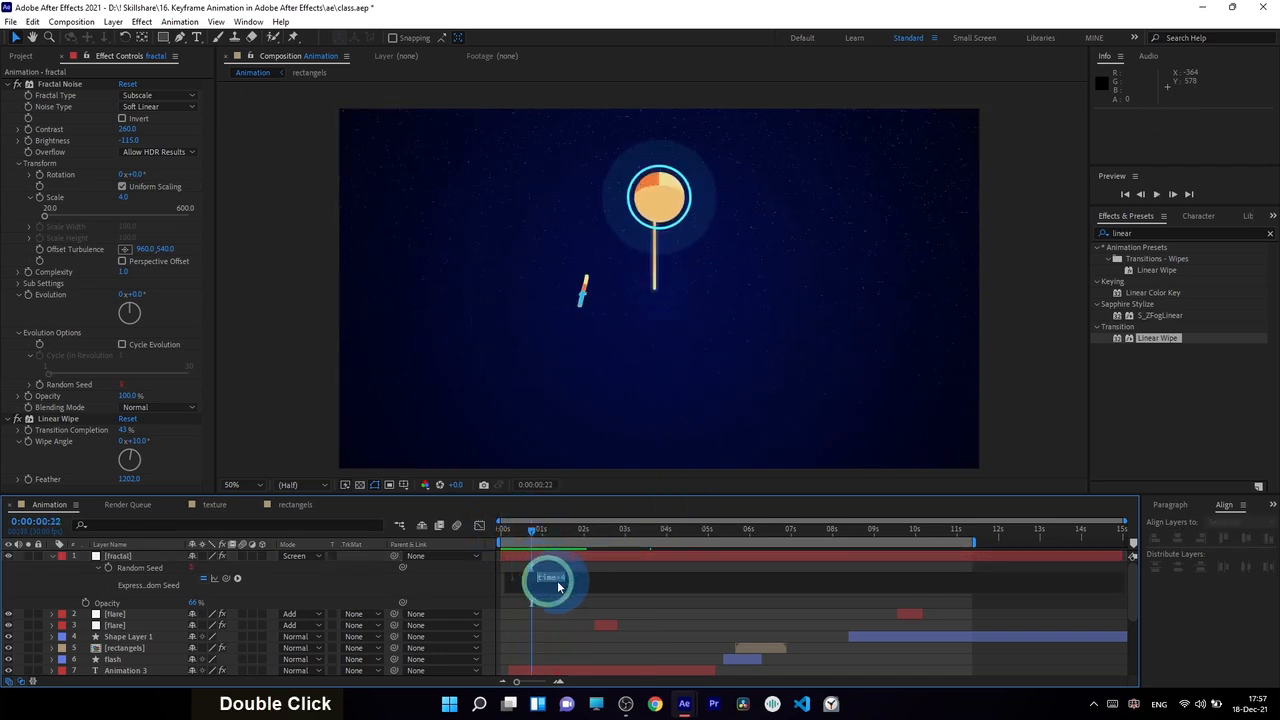
pyautogui.doubleClick(575, 578)
pyautogui.press('BackSpace')
pyautogui.write('15')
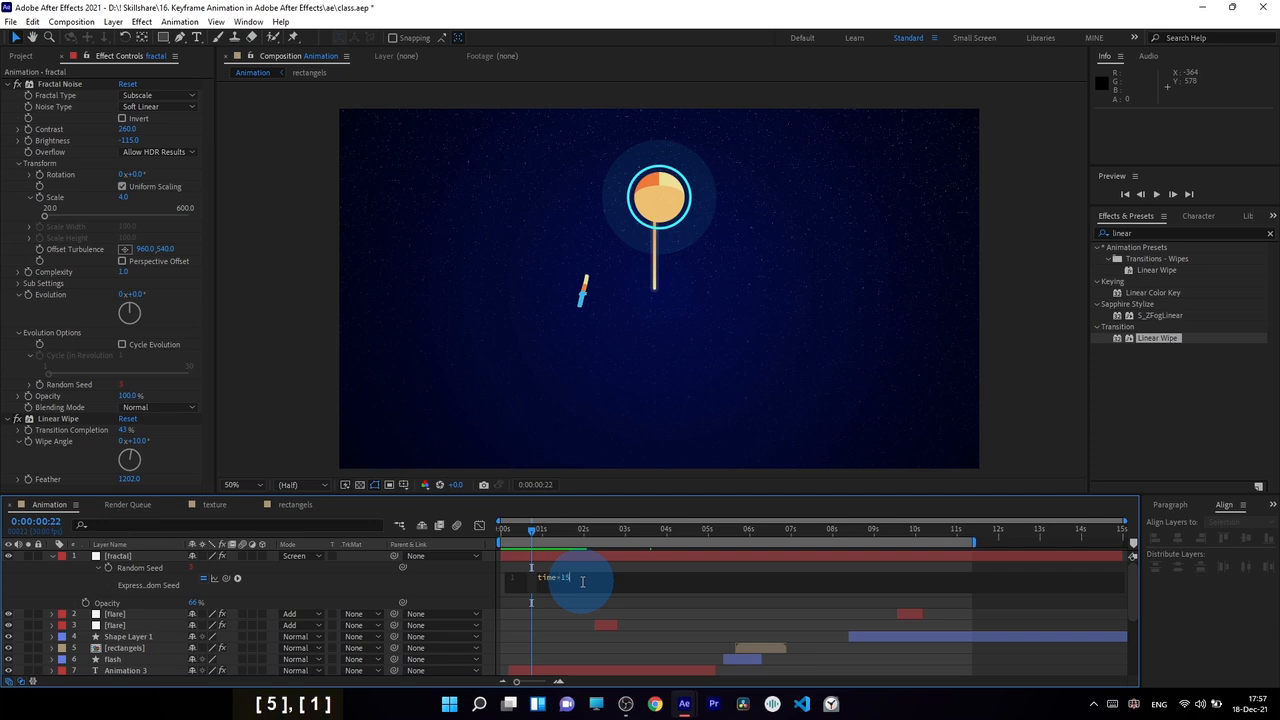
pyautogui.press('KP_0')
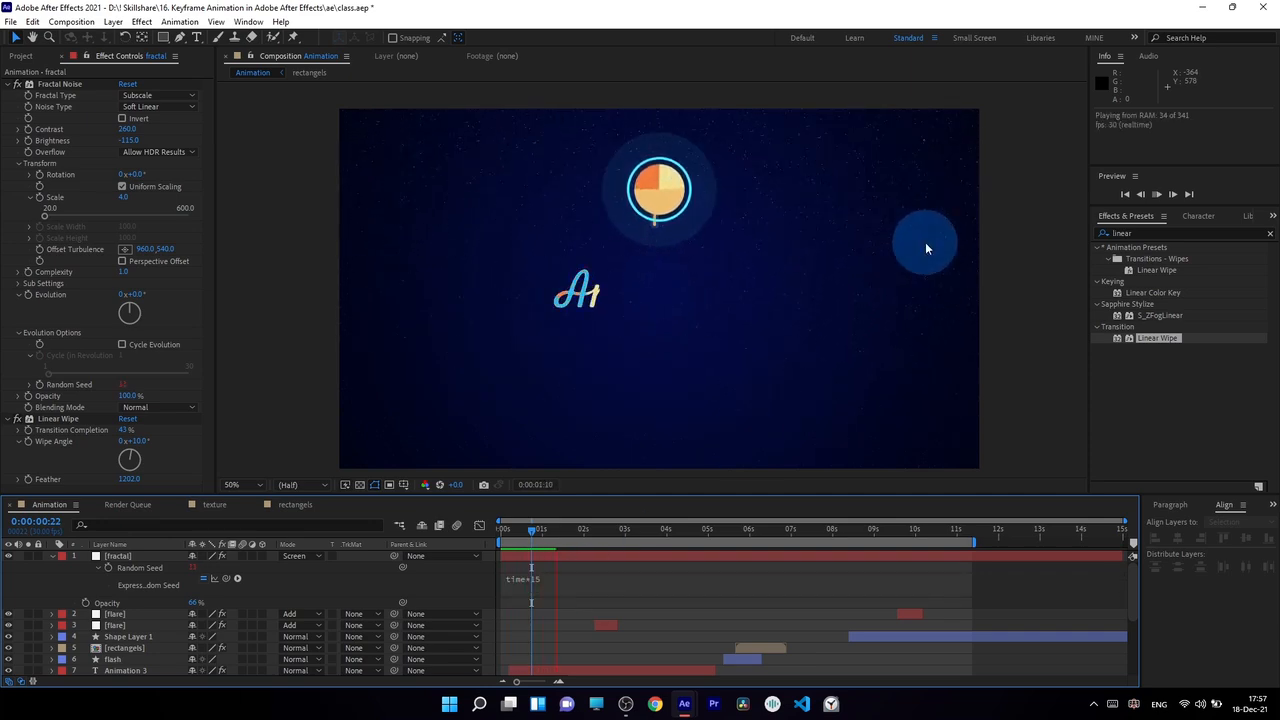
# Change the Random Seed expression to time*7 and preview the animation.
pyautogui.click(564, 528)
pyautogui.click(553, 579)
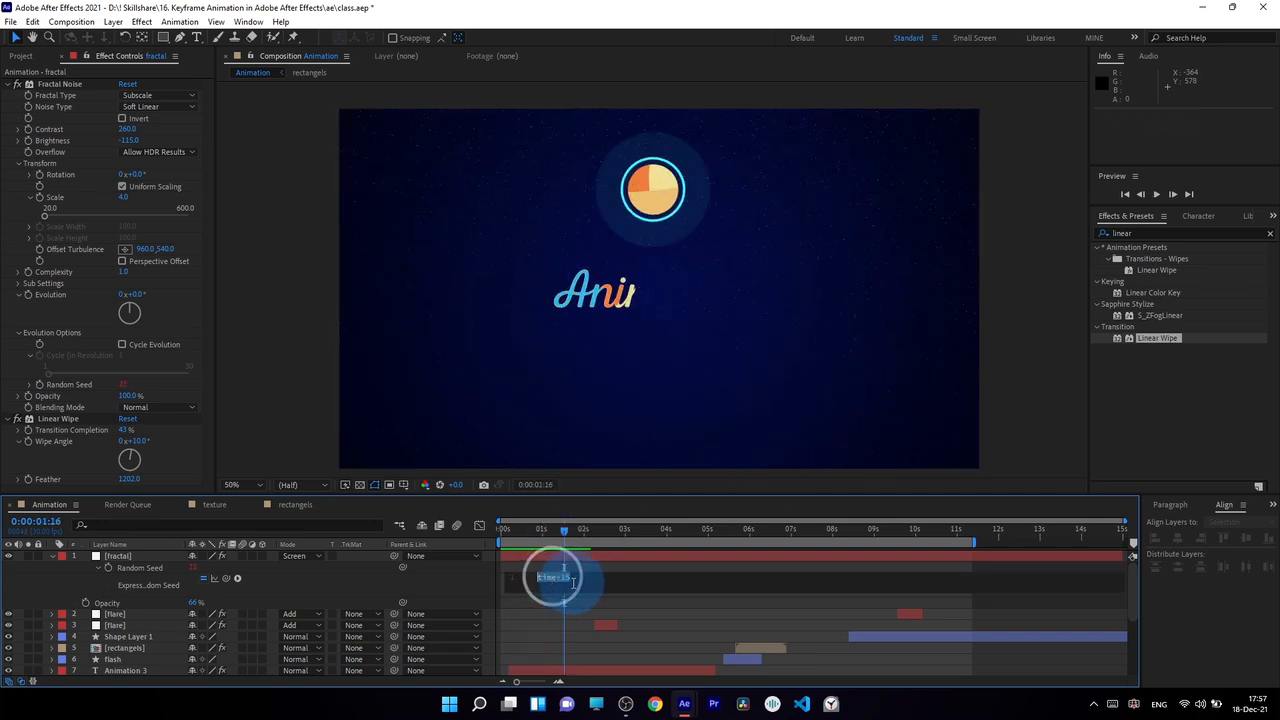
pyautogui.press('BackSpace')
pyautogui.press('BackSpace')
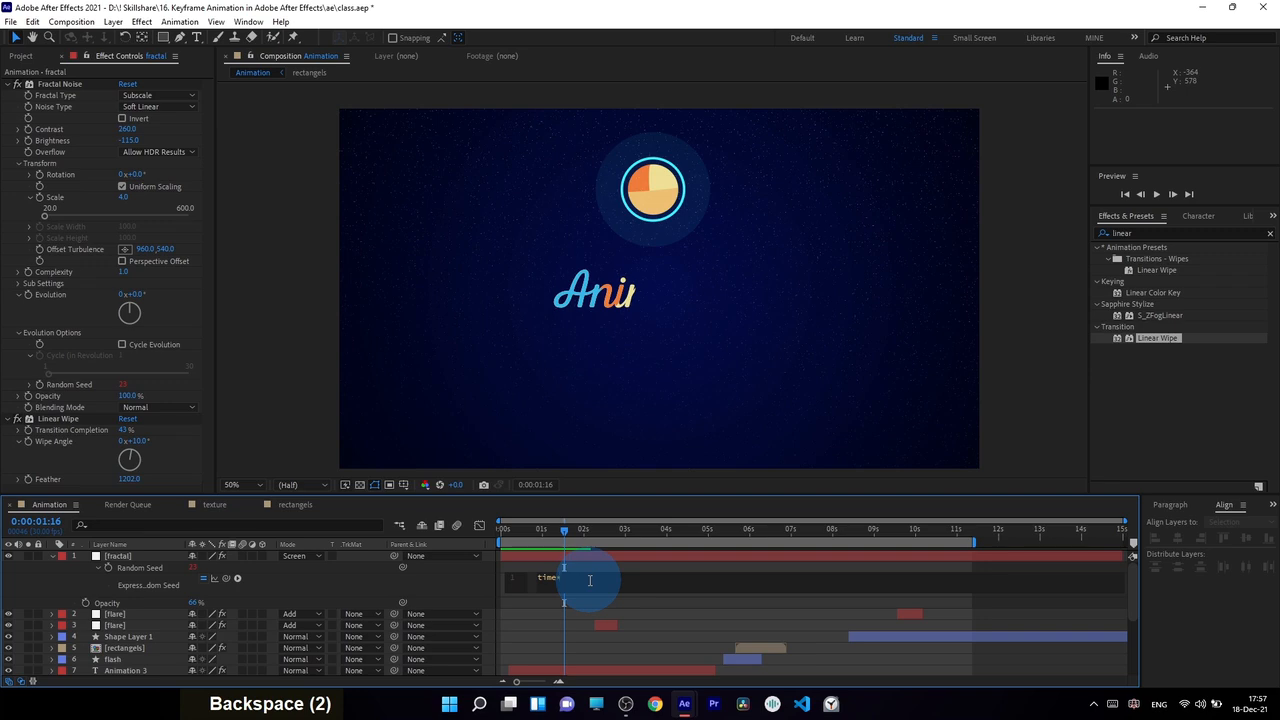
pyautogui.write('7')
pyautogui.press('KP_0')
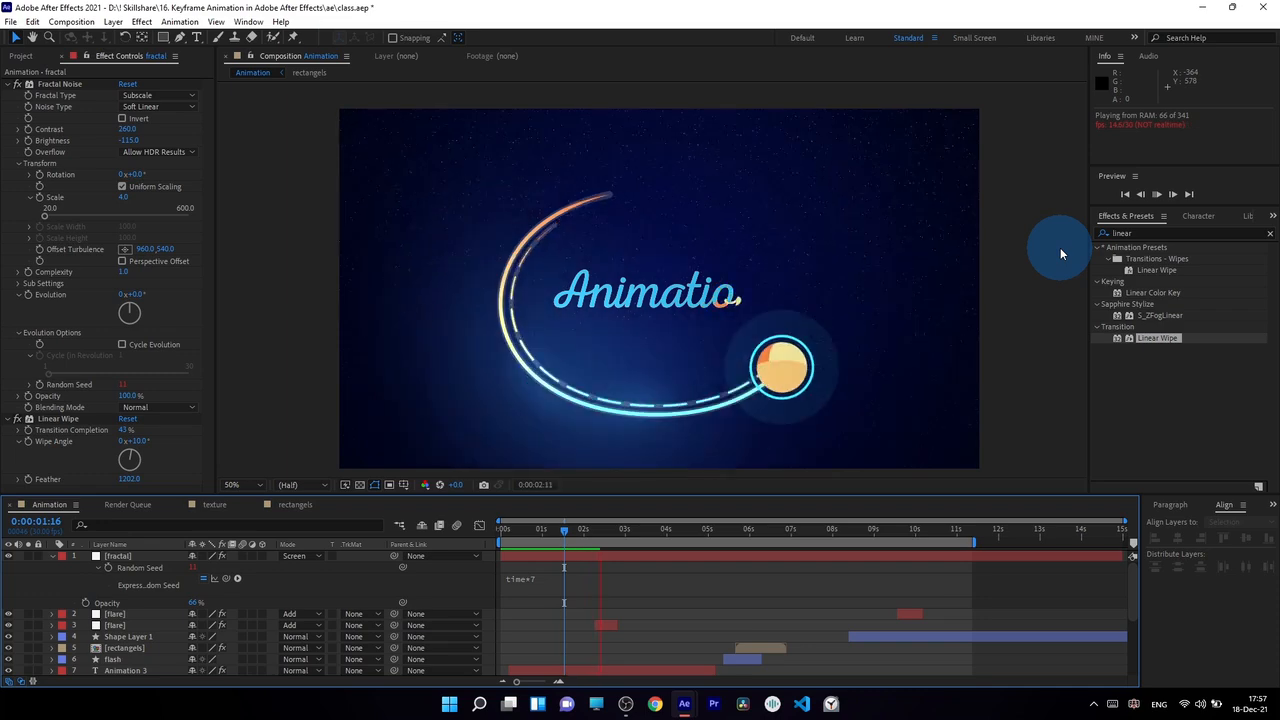
# Inspect the star noise around the title at 100% with full resolution, and collapse the fractal layer's properties.
pyautogui.scroll(2, 651, 279)
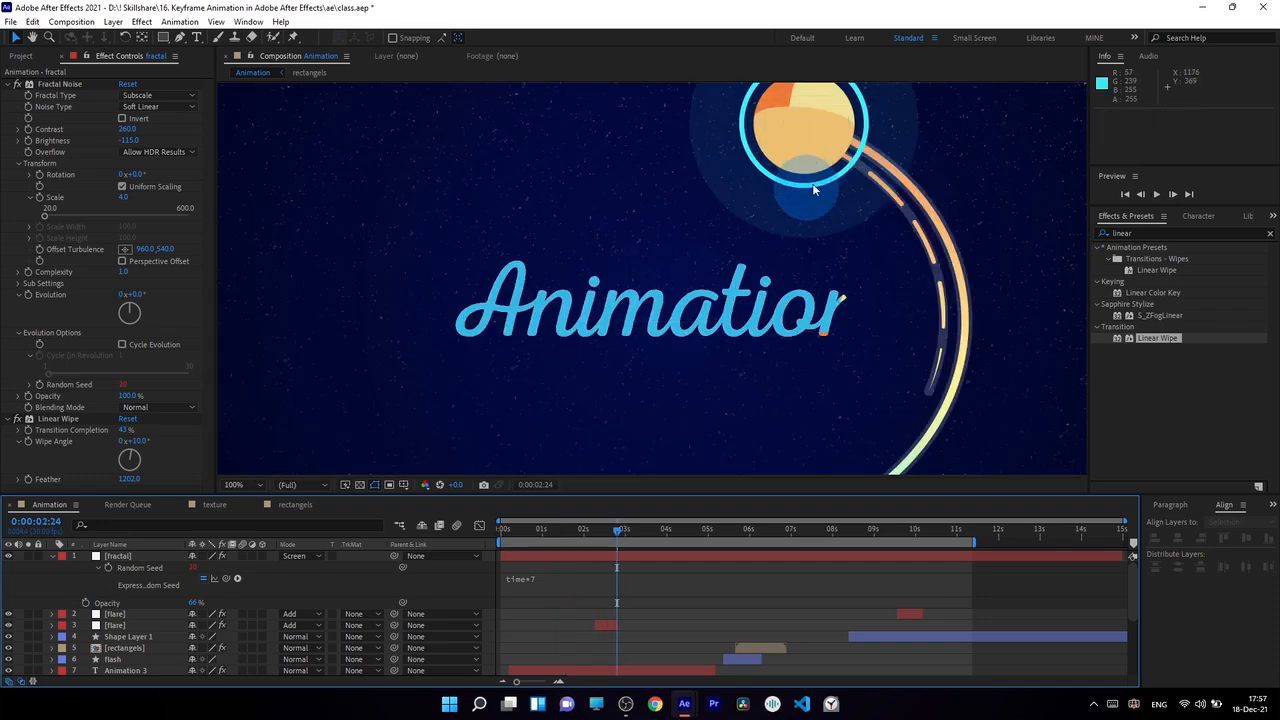
pyautogui.click(52, 556)
pyautogui.click(147, 558)
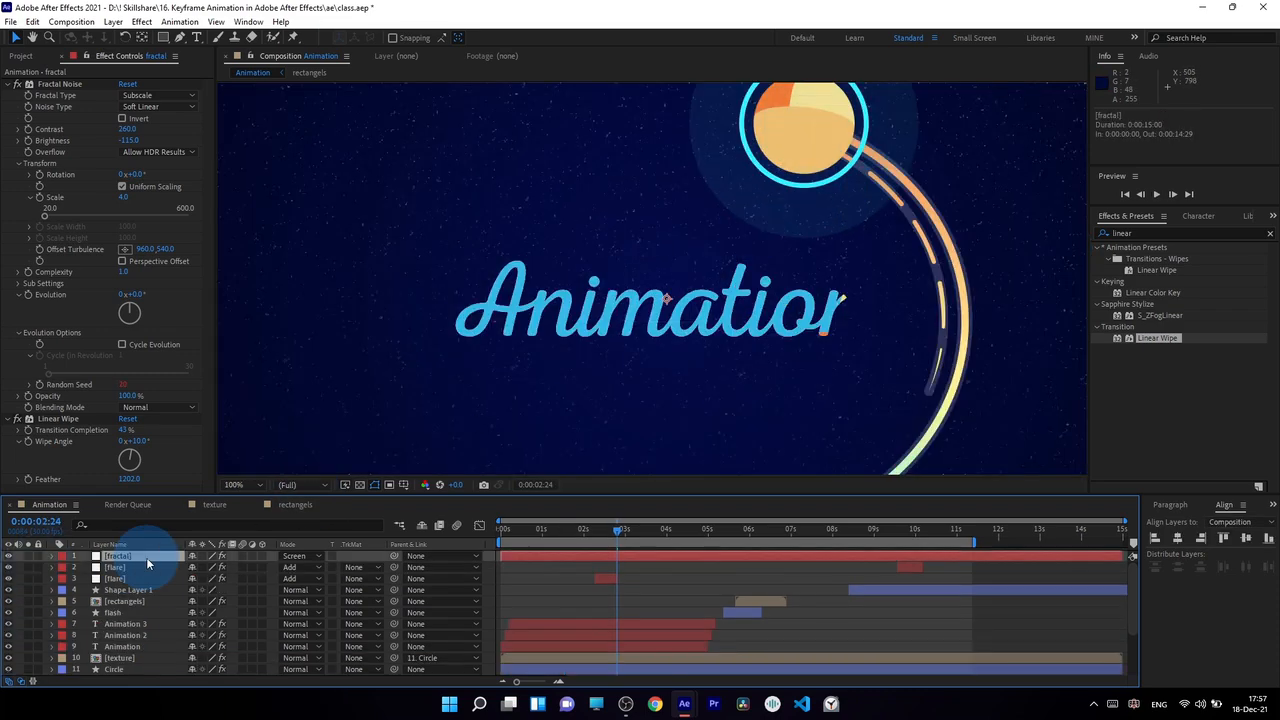
# Duplicate the fractal layer and set the lower copy's blending mode to Multiply.
pyautogui.hotkey('ctrl', 'd')
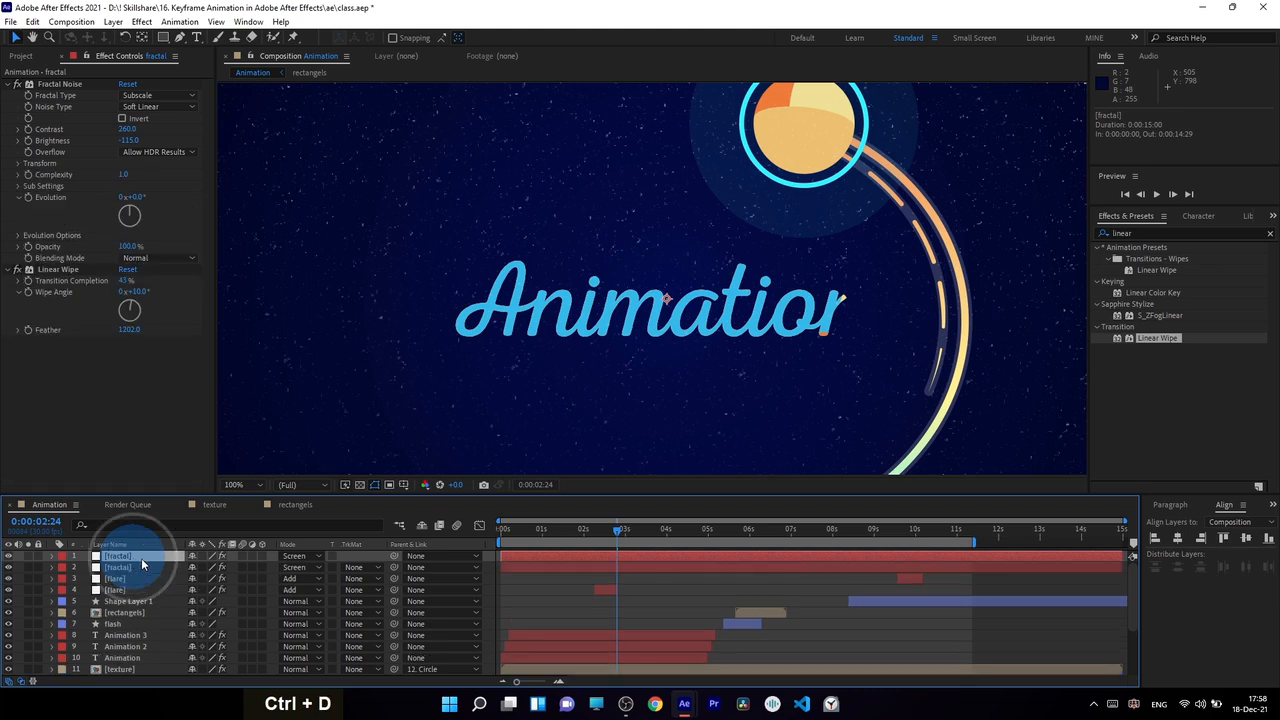
pyautogui.click(143, 567)
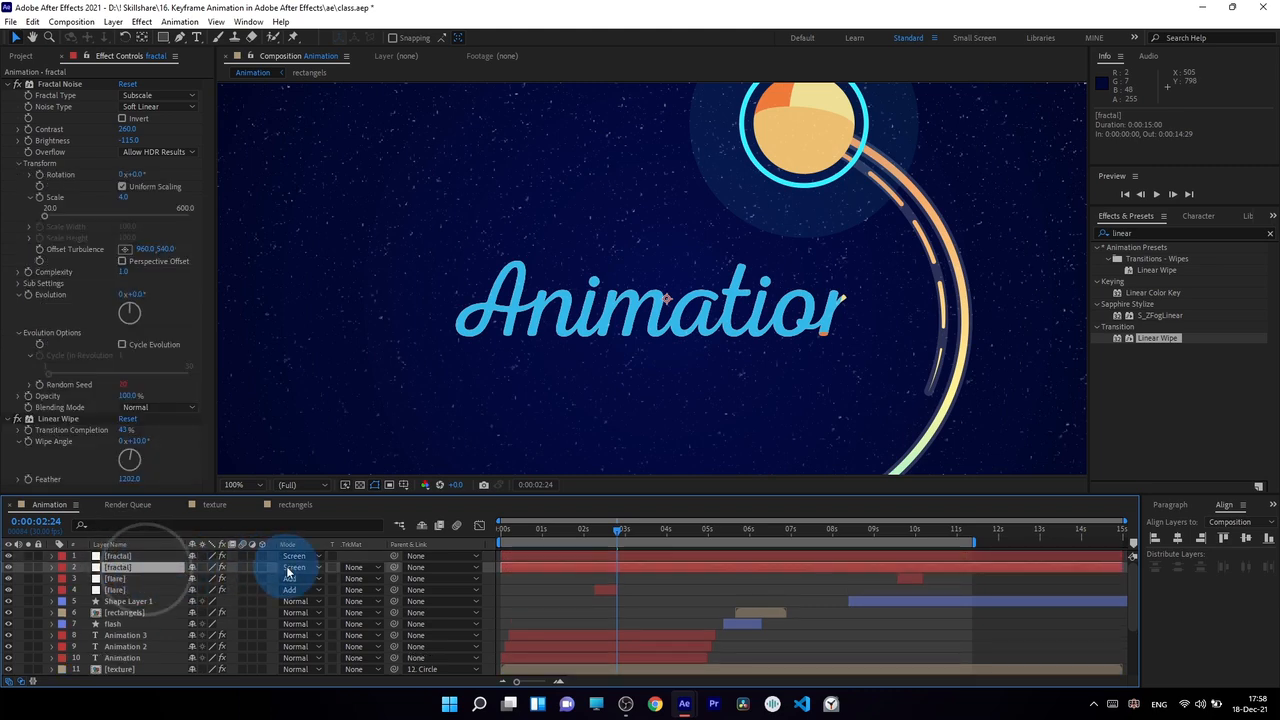
pyautogui.click(292, 567)
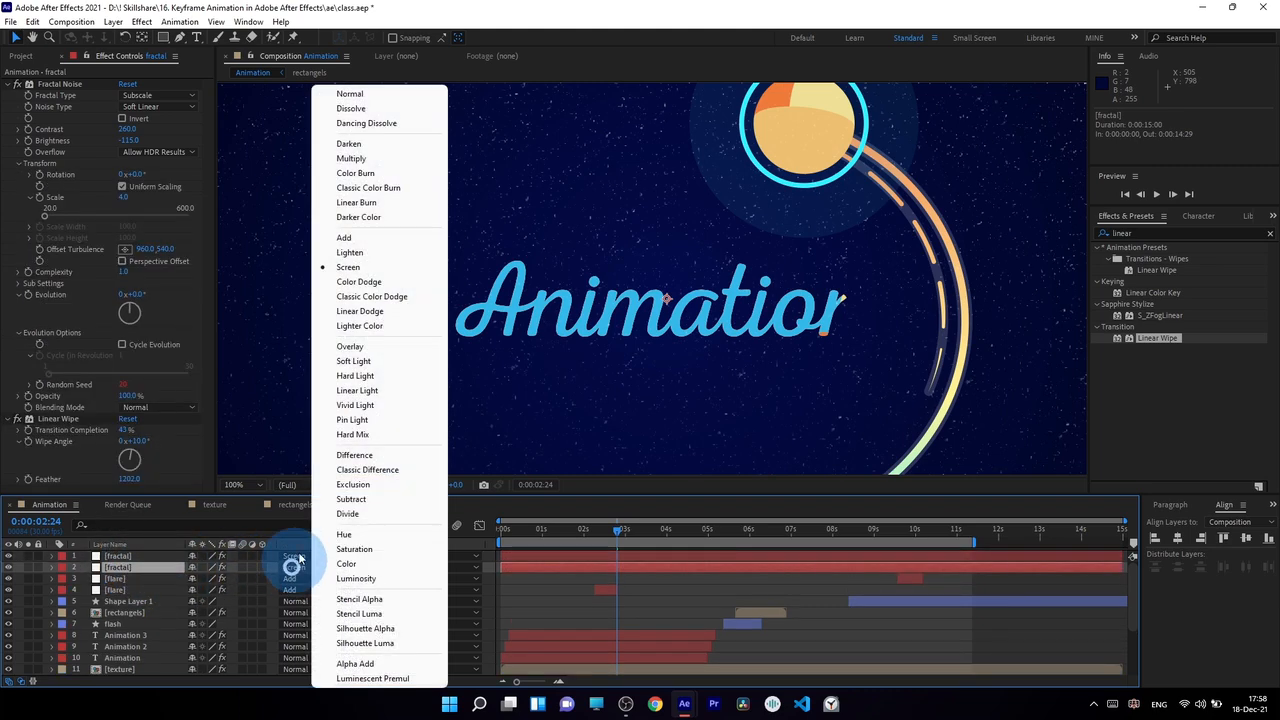
pyautogui.click(376, 158)
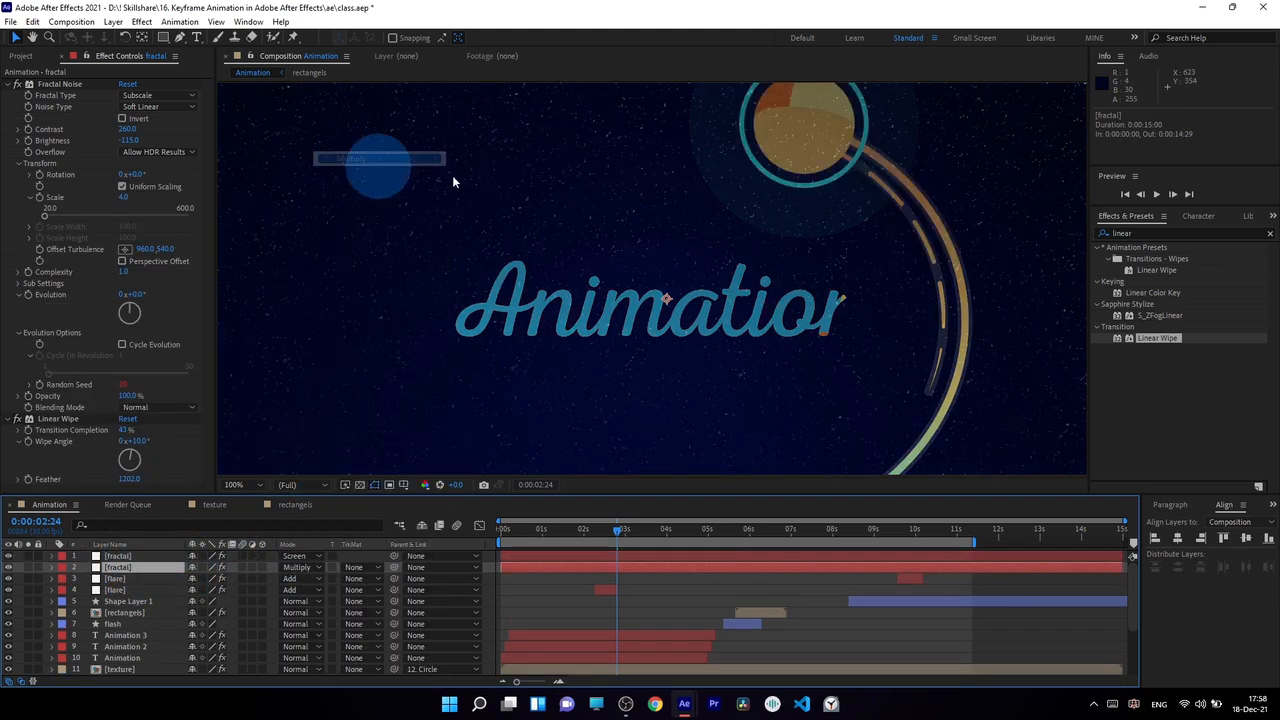
# Find the Invert effect and apply it to the lower fractal layer.
pyautogui.click(1140, 233)
pyautogui.write('in')
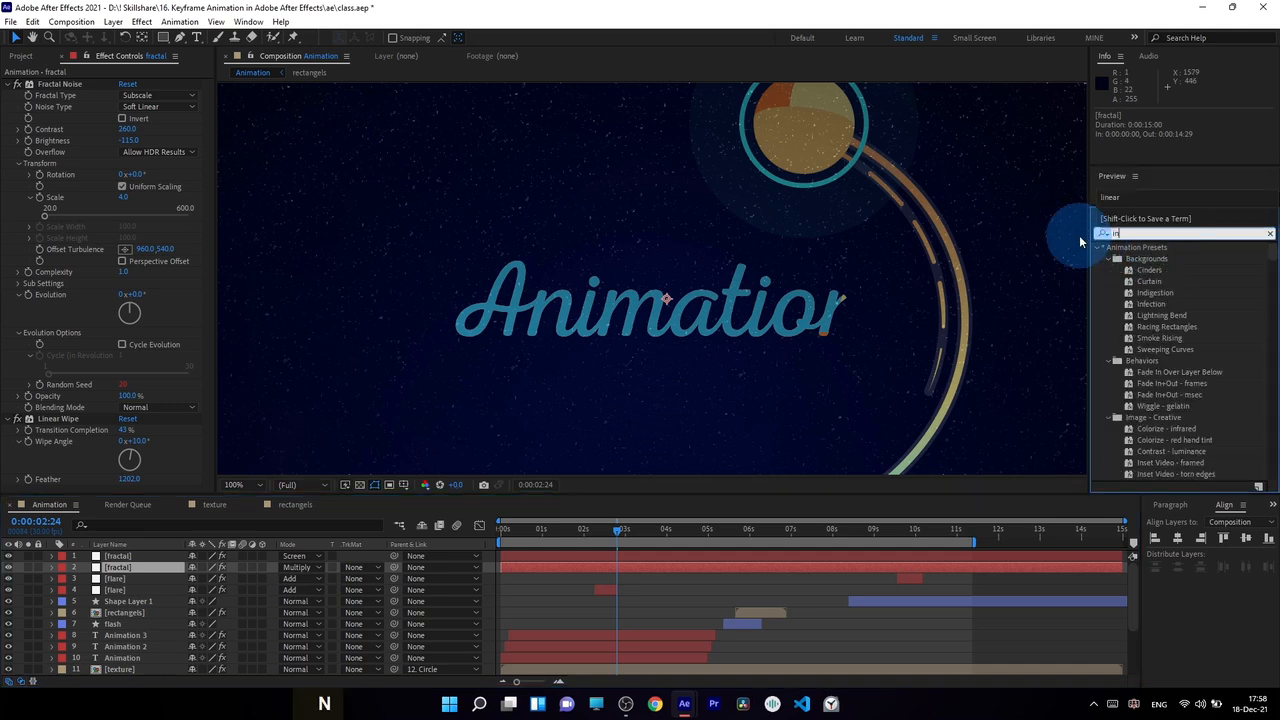
pyautogui.write('vert')
pyautogui.moveTo(1142, 292); pyautogui.dragTo(152, 568)
# Examine the light and dark specks around the title and over the planet at 200%, and return to the full-frame view.
pyautogui.scroll(2, 834, 142)
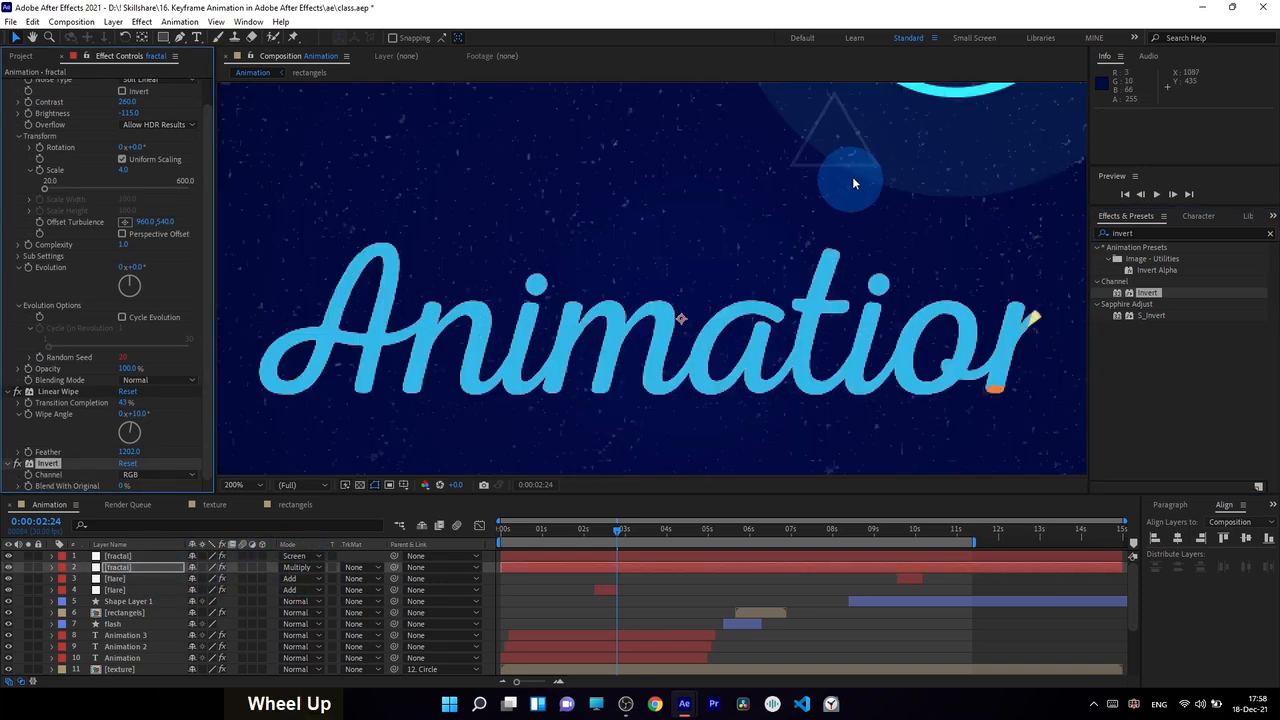
pyautogui.press('space')
pyautogui.moveTo(857, 157); pyautogui.dragTo(600, 391)
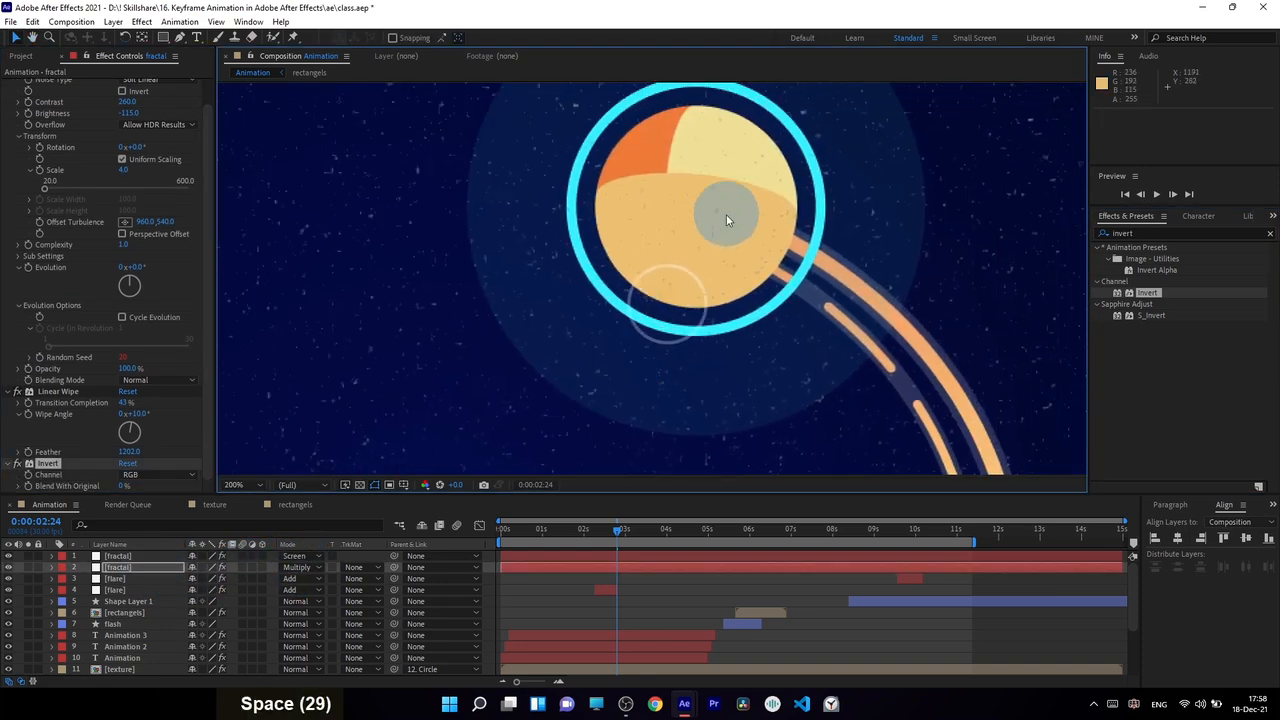
pyautogui.scroll(-4, 708, 230)
pyautogui.press('space')
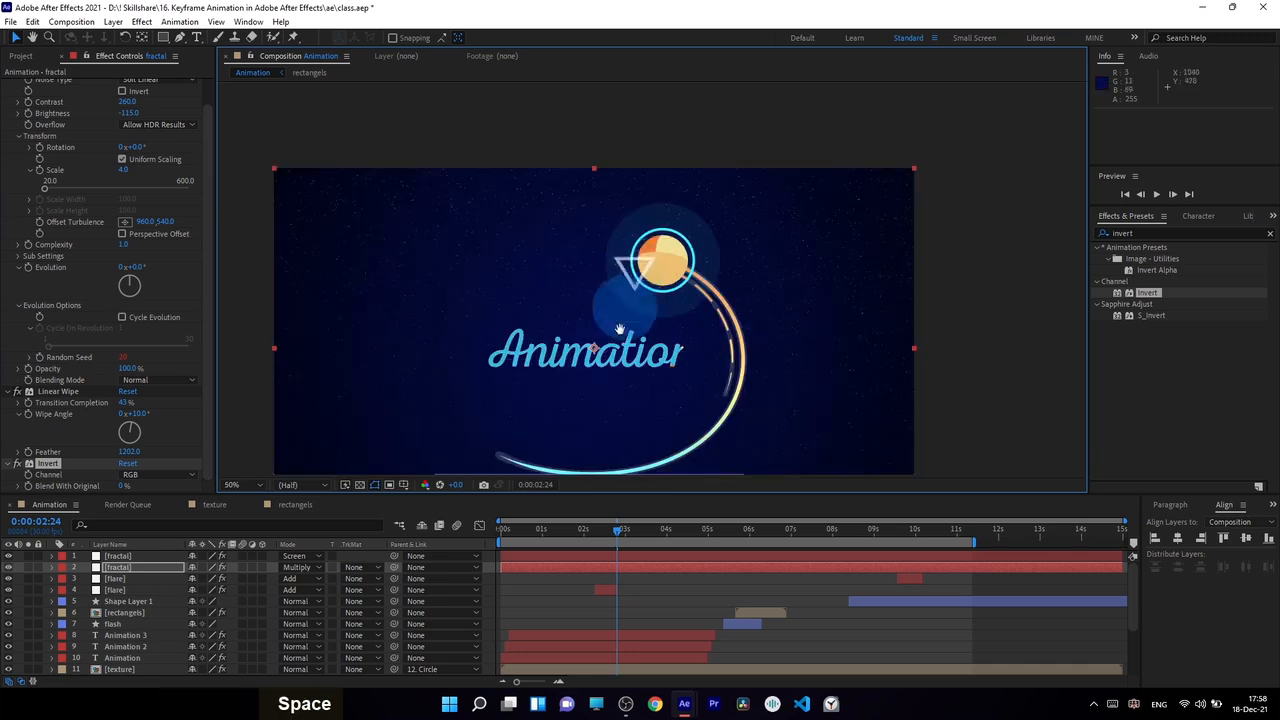
pyautogui.moveTo(622, 270); pyautogui.dragTo(612, 289)
# Scrub through the animation up to about 9 seconds to check the overlay, save the project and start a preview.
pyautogui.moveTo(615, 528); pyautogui.dragTo(697, 553)
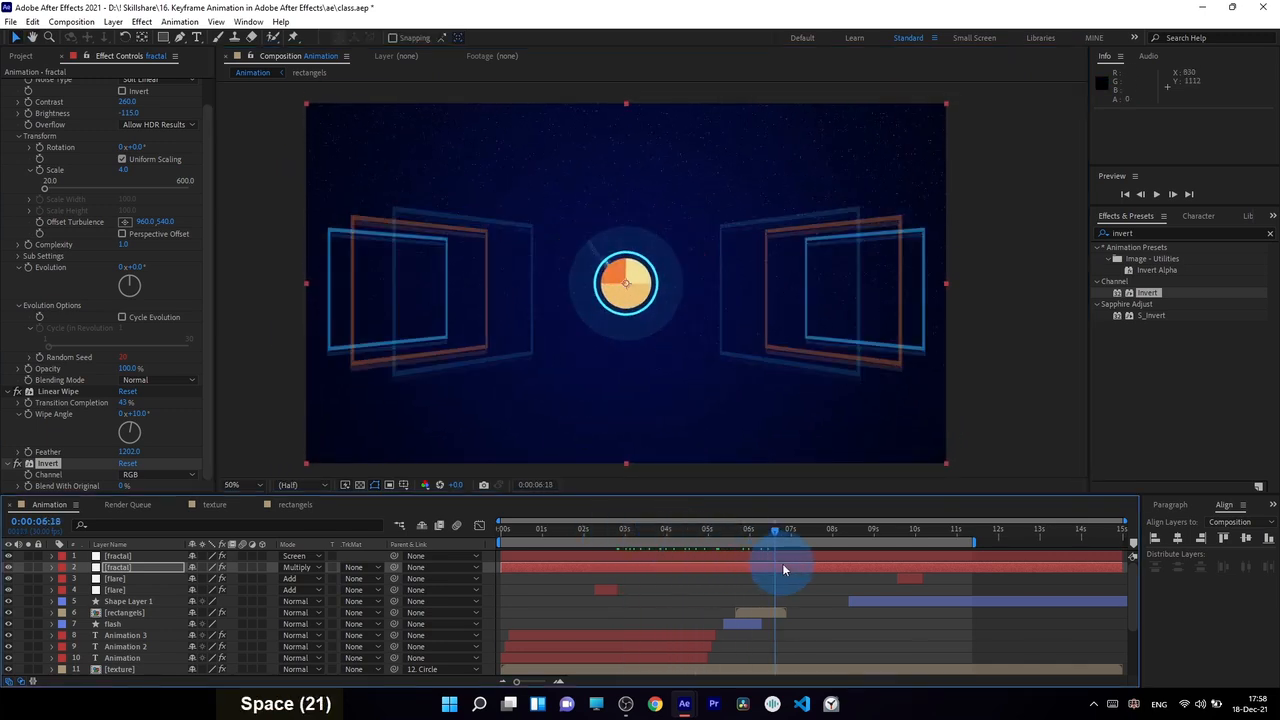
pyautogui.click(608, 538)
pyautogui.moveTo(608, 538); pyautogui.dragTo(746, 550)
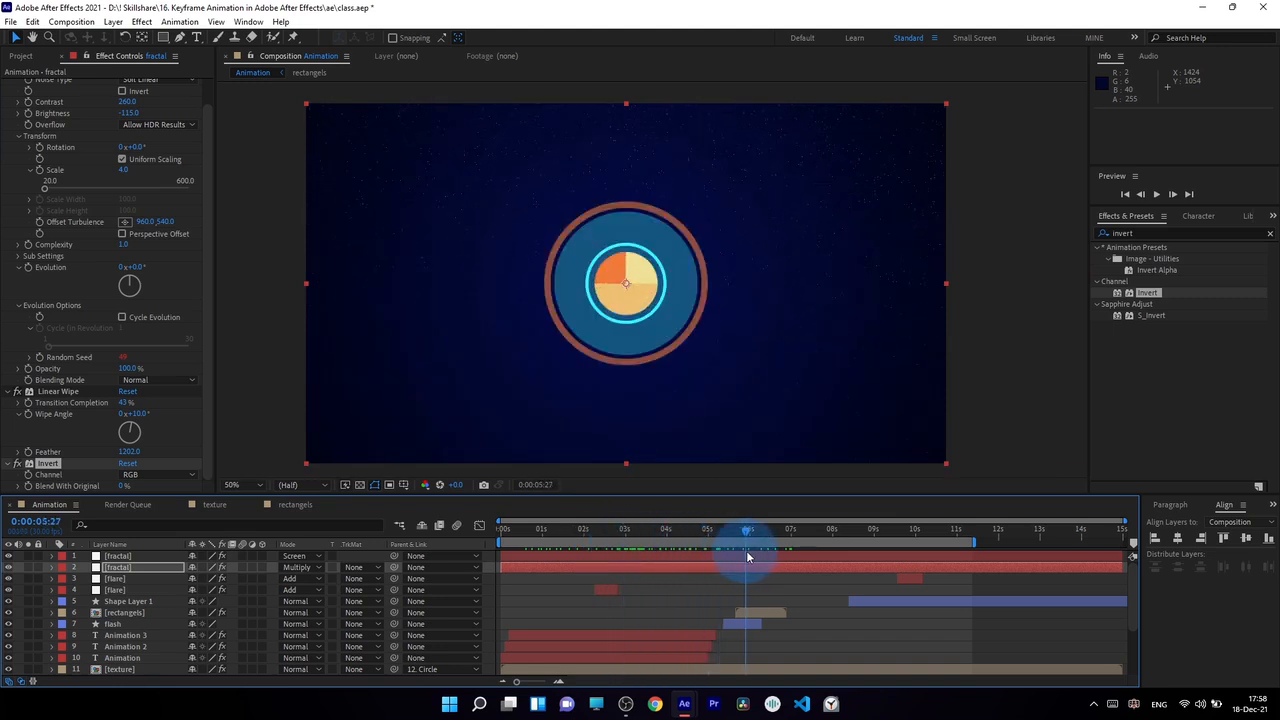
pyautogui.click(876, 527)
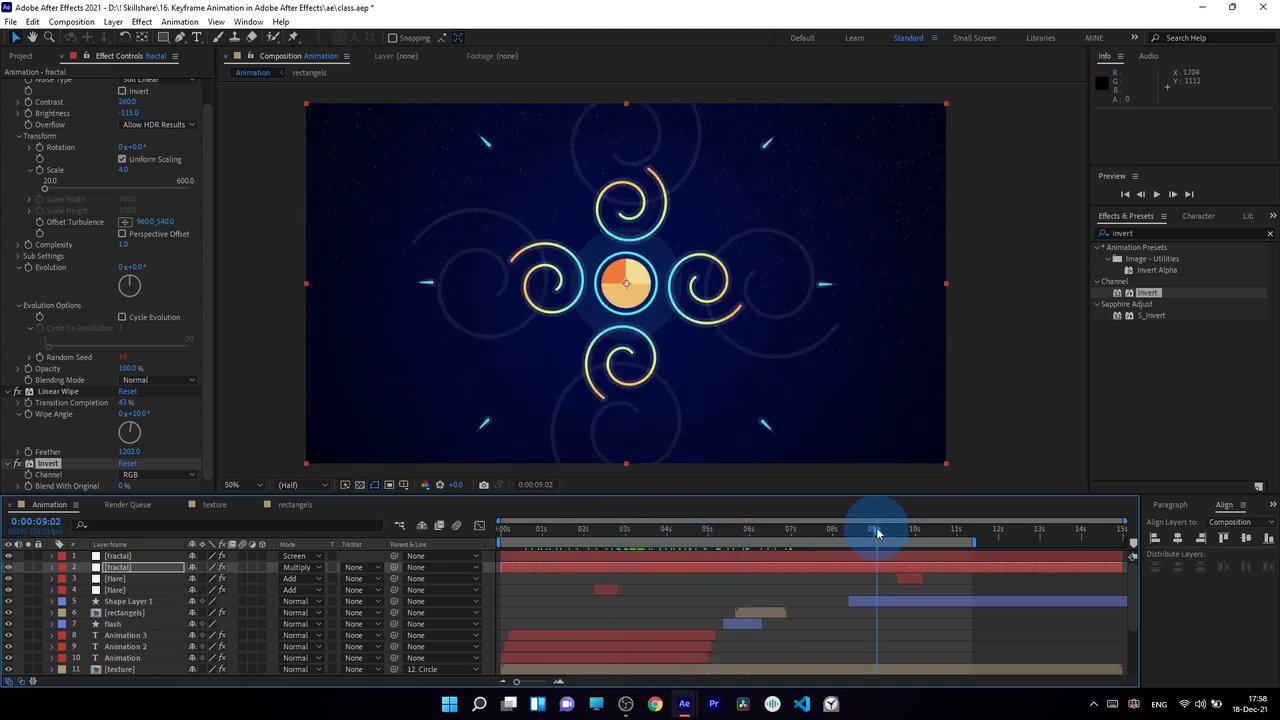
pyautogui.hotkey('ctrl', 's')
pyautogui.press('space')
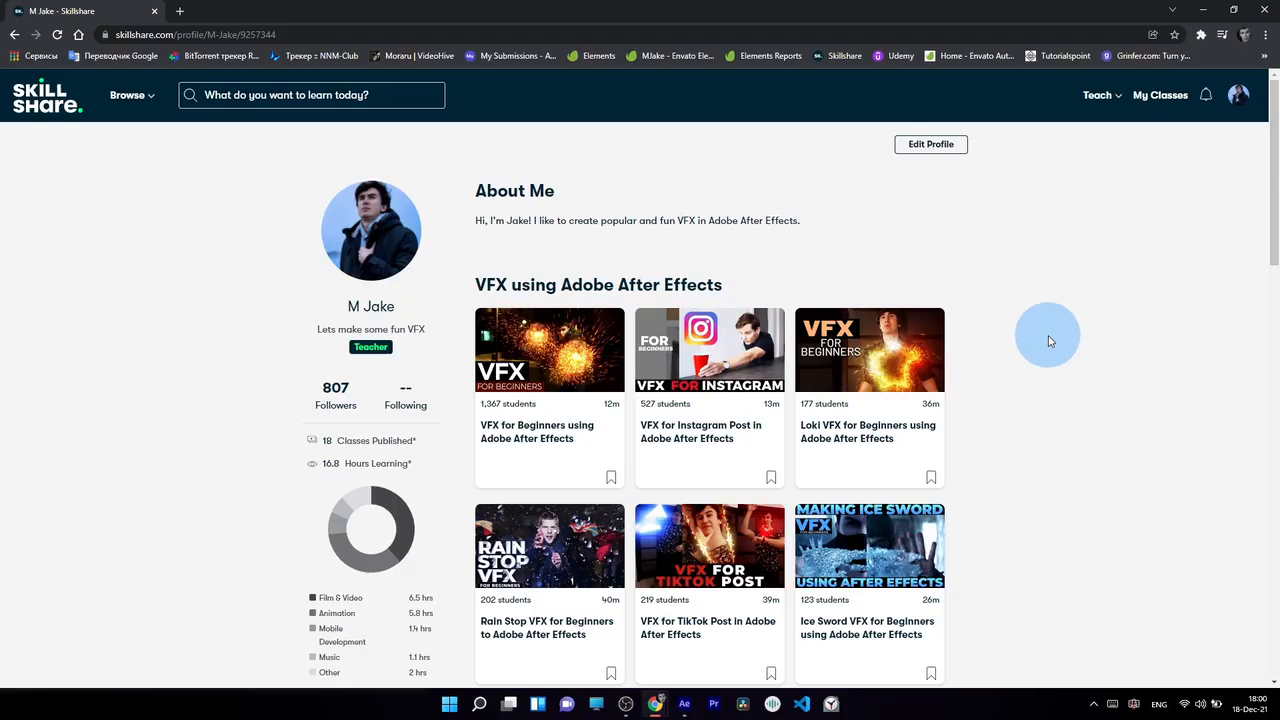
# Browse the teacher's Skillshare profile in Chrome, expanding the VFX using Adobe After Effects section to show more classes.
pyautogui.scroll(-1, 1049, 337)
pyautogui.moveTo(1272, 218); pyautogui.dragTo(1269, 185)
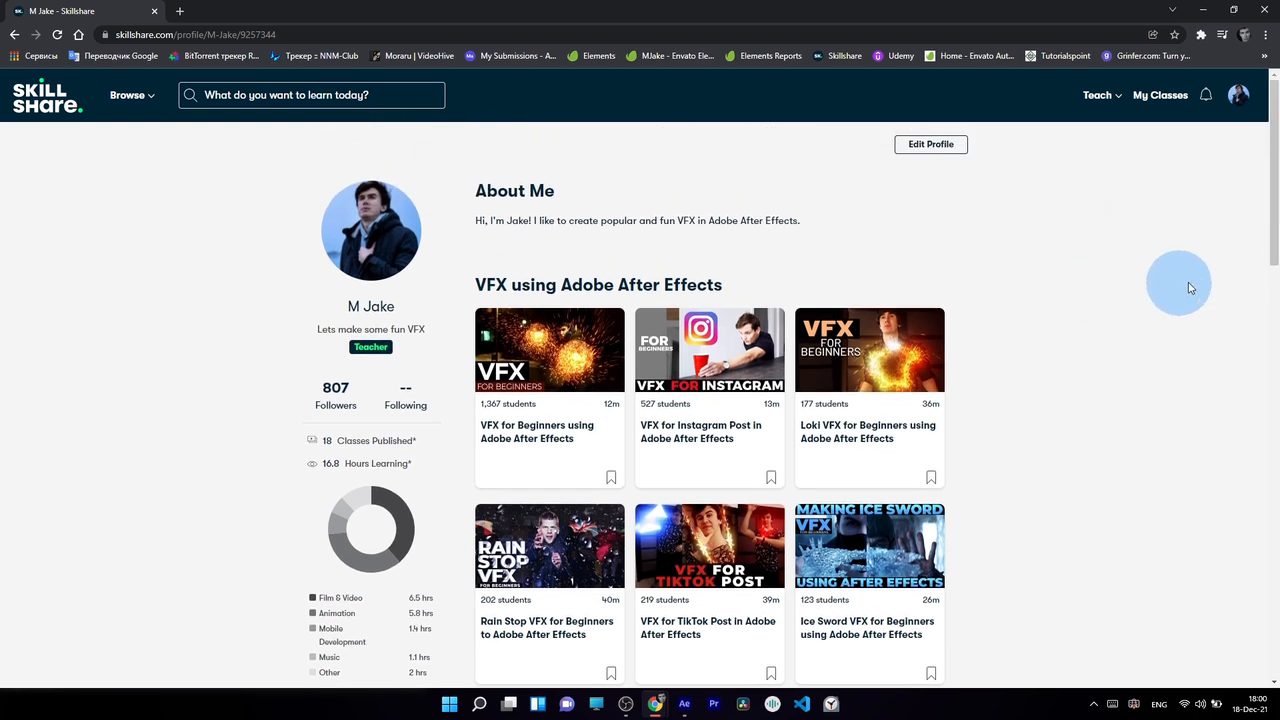
pyautogui.scroll(-1, 1270, 221)
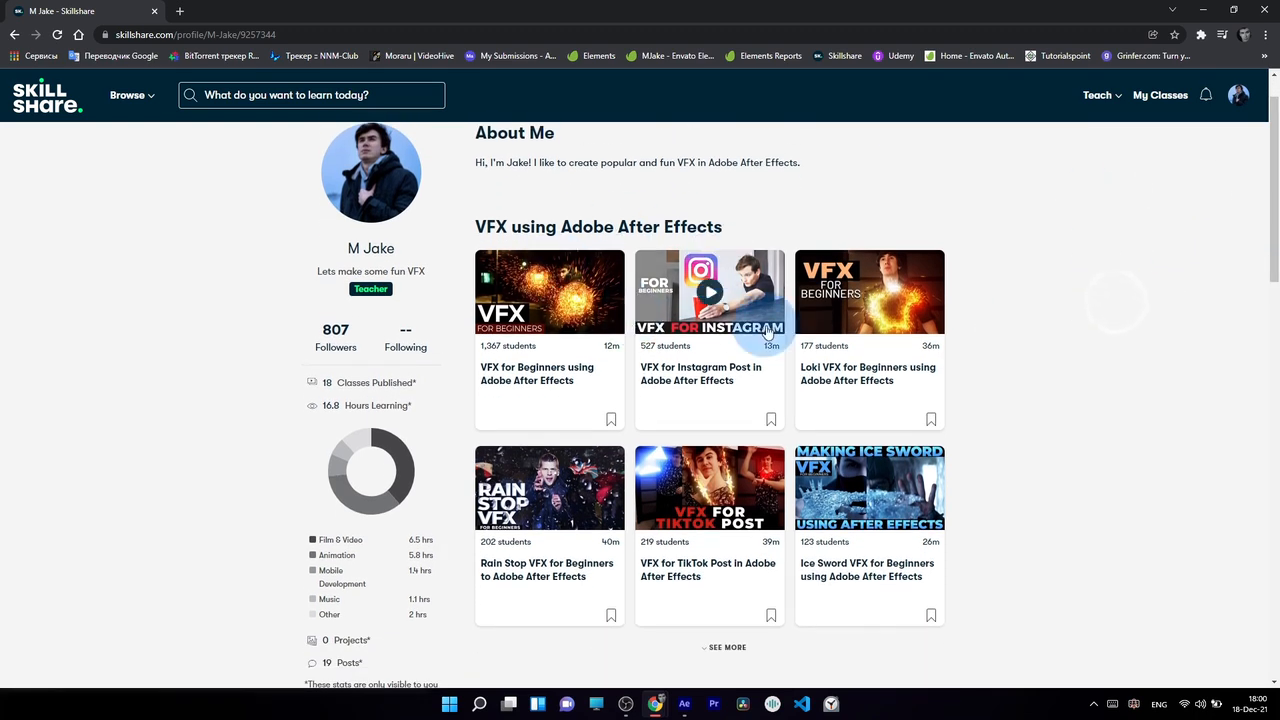
pyautogui.scroll(1, 1018, 318)
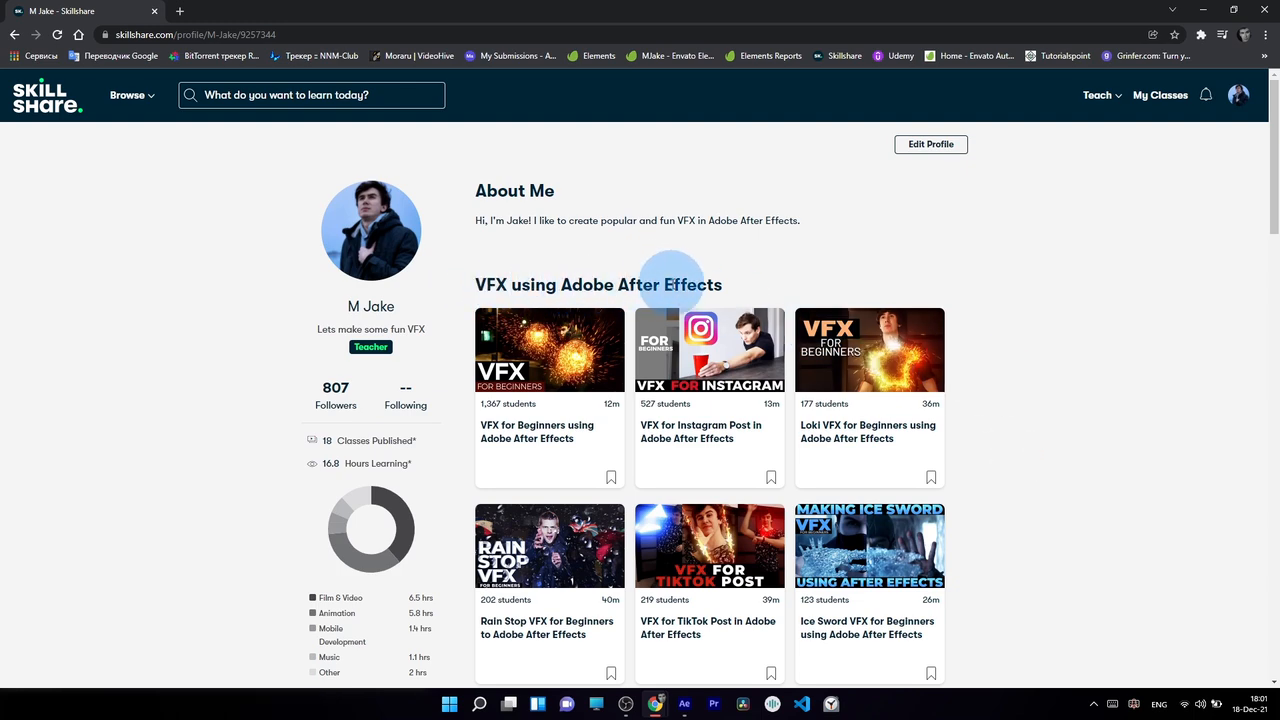
pyautogui.scroll(-6, 672, 285)
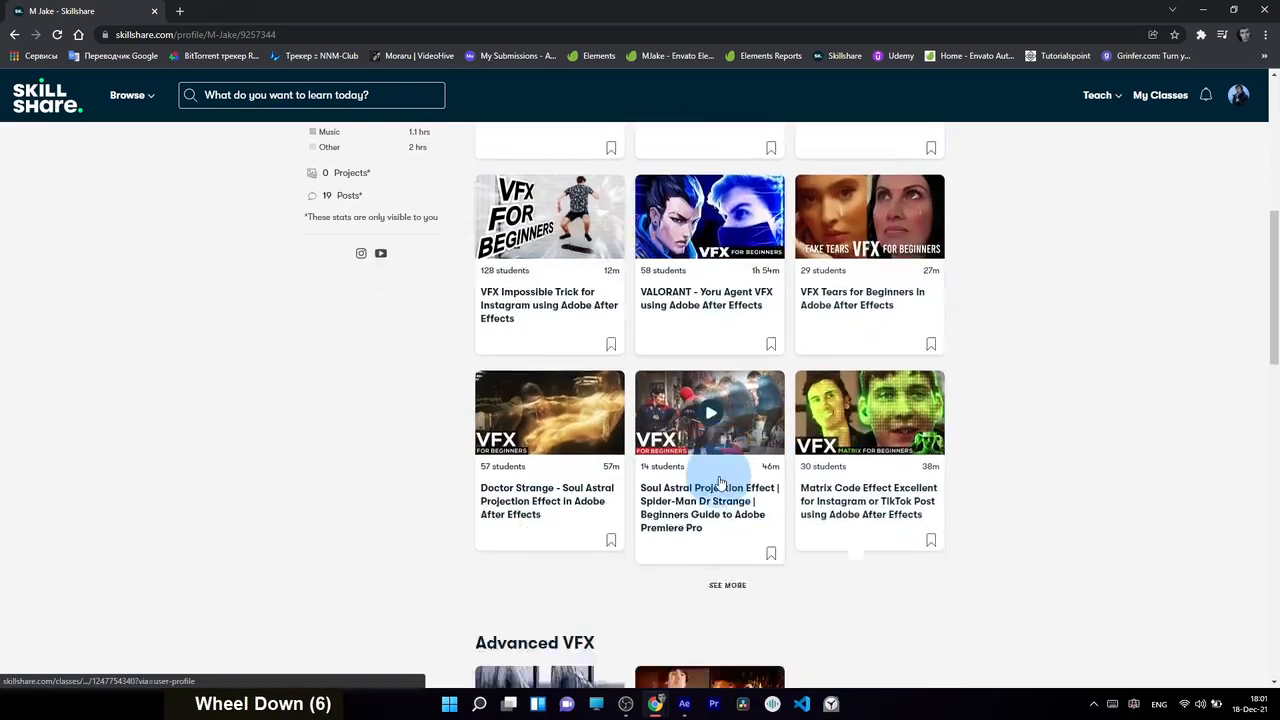
pyautogui.click(727, 585)
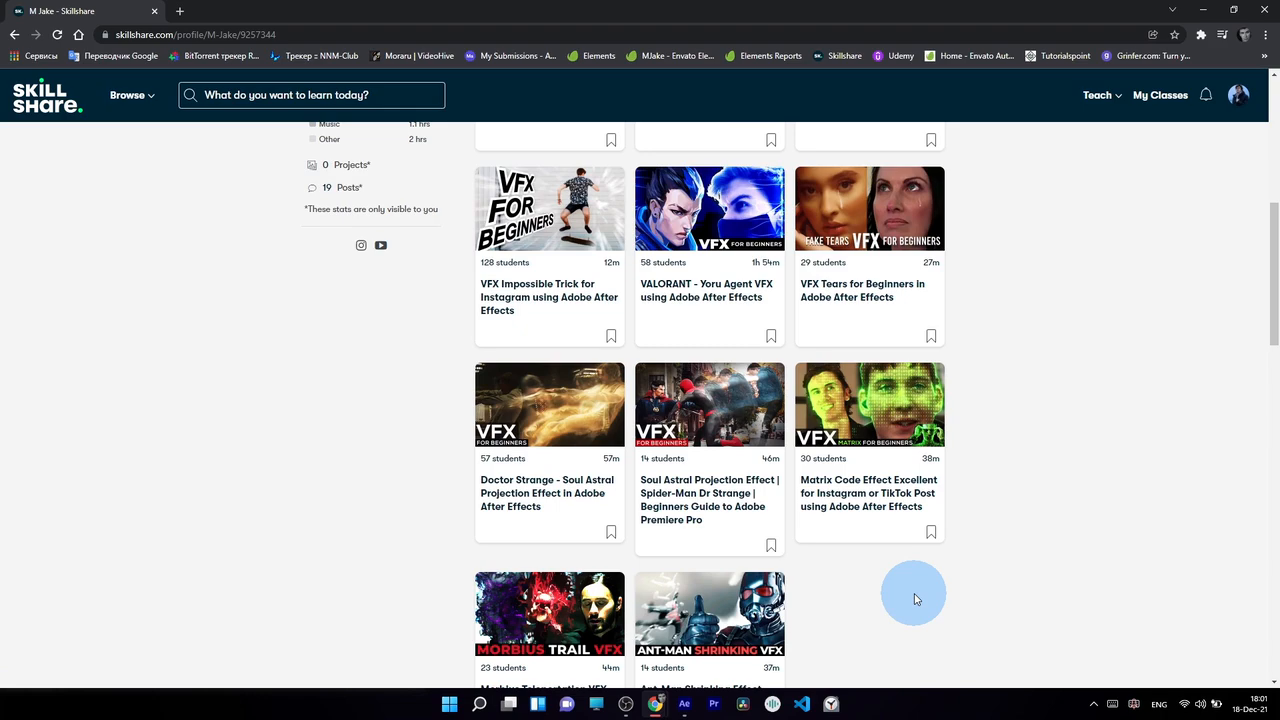
pyautogui.scroll(7, 914, 596)
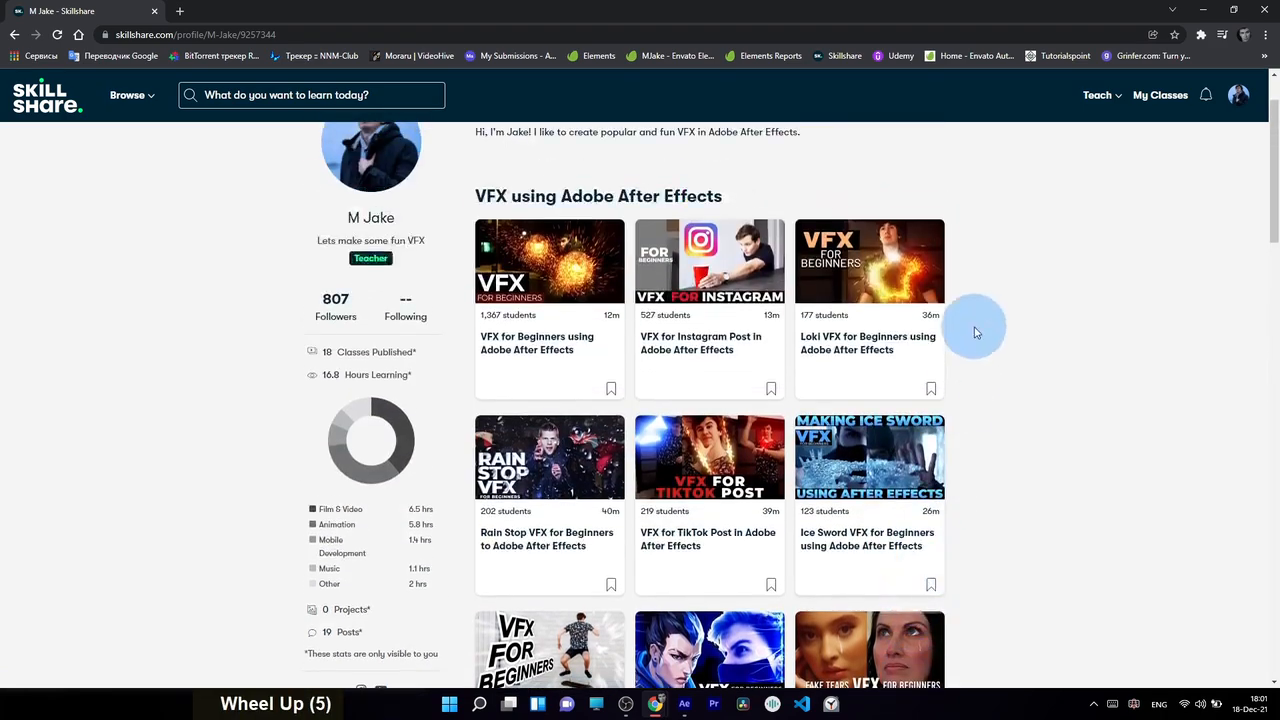
pyautogui.scroll(10, 926, 477)
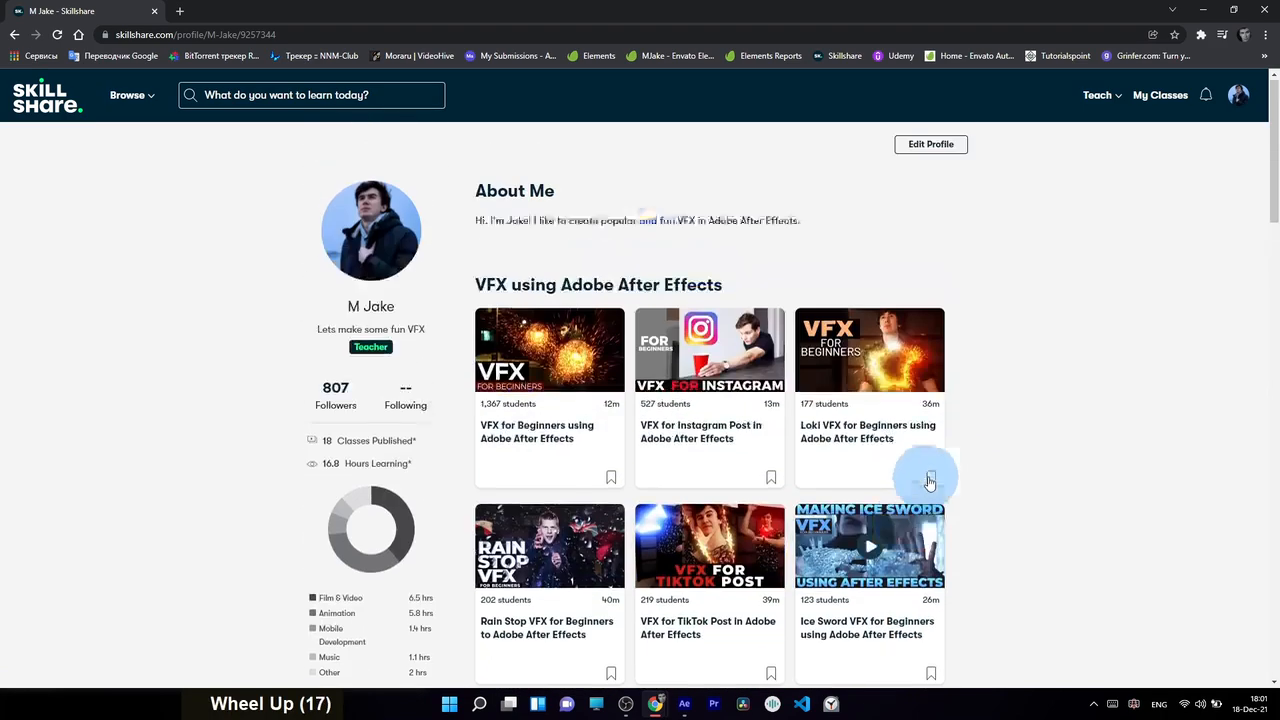